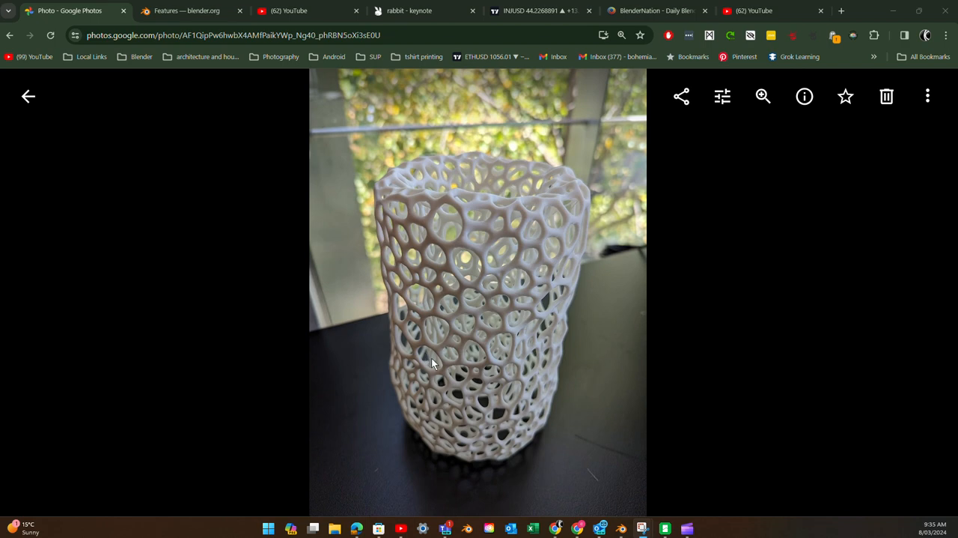
- Open the blender.org home page in the browser and switch to the Blender window
{"action": "left_click", "coordinate": [166, 15]}
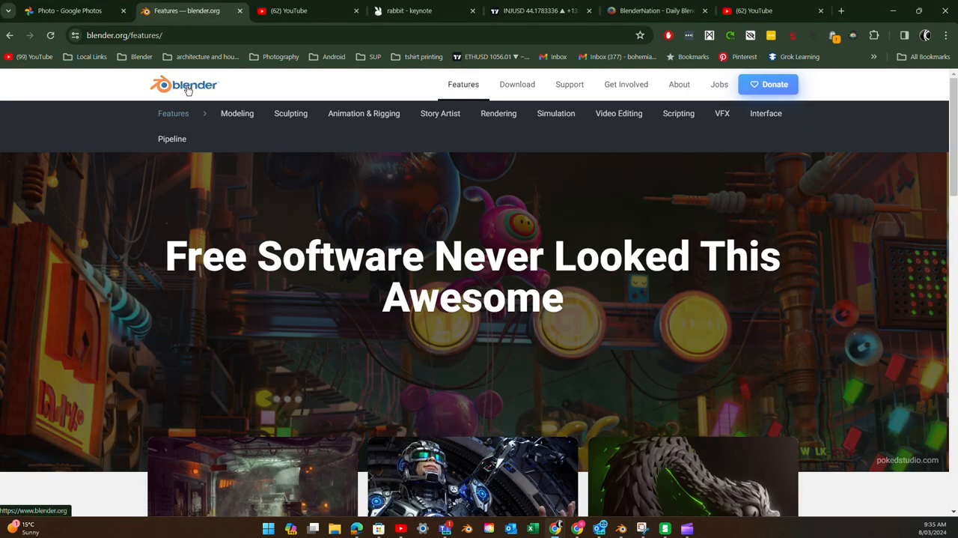
{"action": "left_click", "coordinate": [188, 89]}
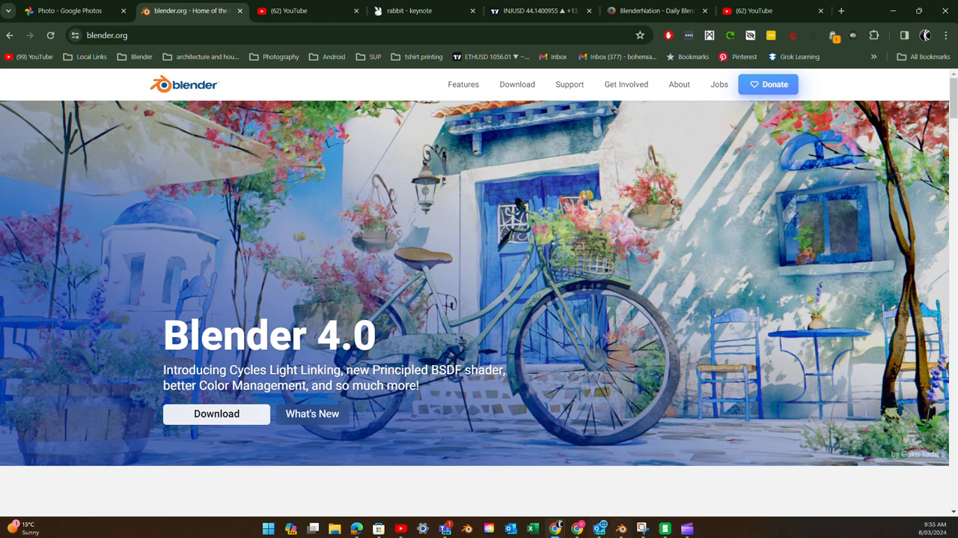
{"action": "left_click", "coordinate": [622, 530]}
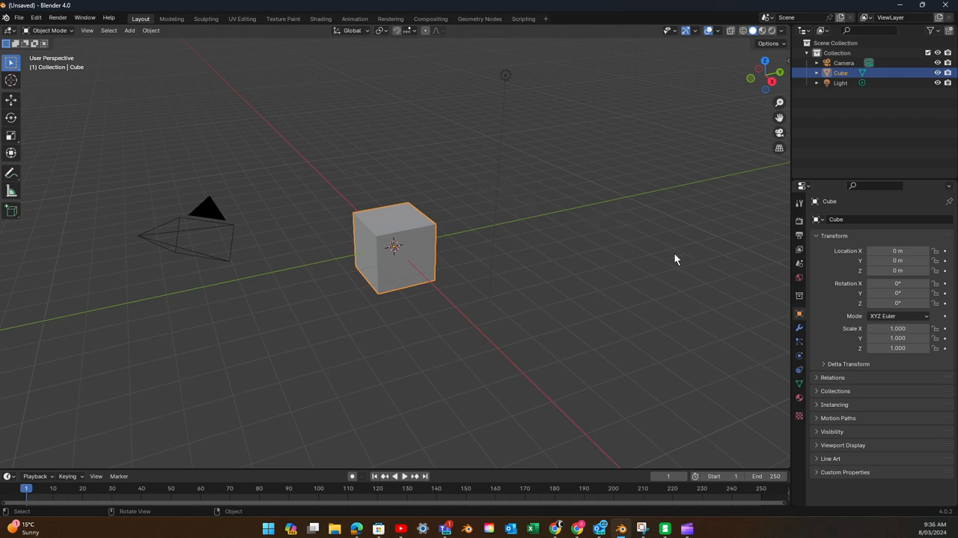
- Examine the default scene from several angles, including the back, top and front orthographic views
{"action": "left_click", "coordinate": [334, 242]}
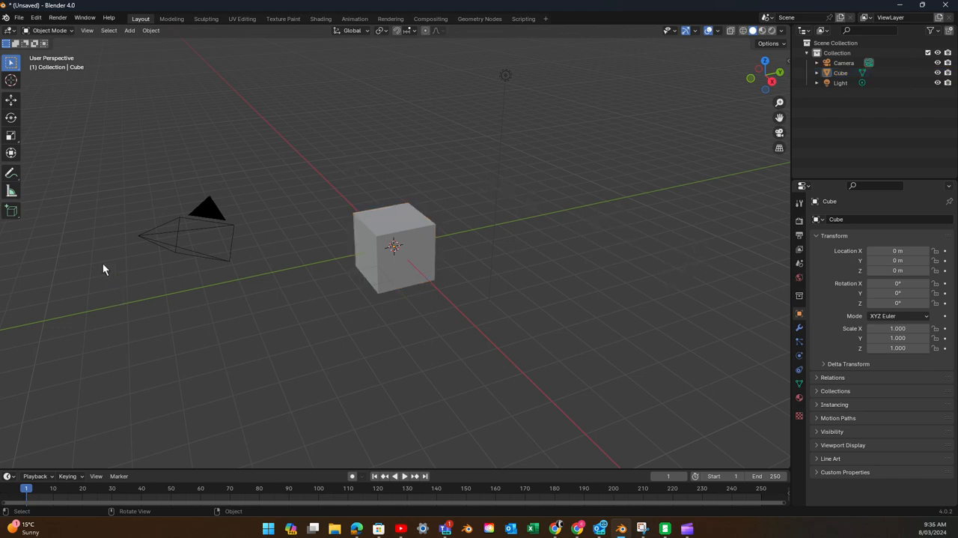
{"action": "left_click_drag", "start_coordinate": [109, 156], "coordinate": [247, 306]}
{"action": "scroll", "coordinate": [290, 265], "scroll_direction": "up", "scroll_amount": 3}
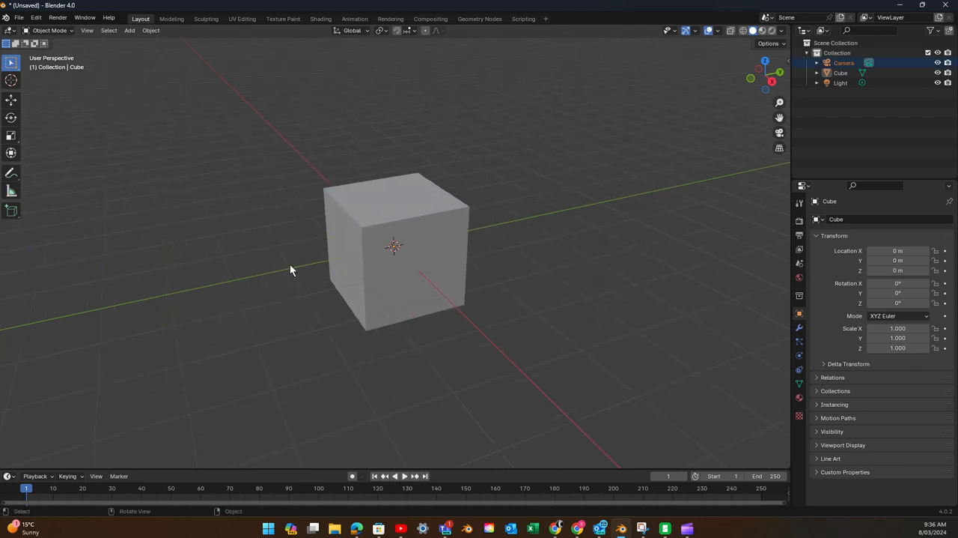
{"action": "scroll", "coordinate": [292, 268], "scroll_direction": "down", "scroll_amount": 3}
{"action": "mouse_move", "coordinate": [298, 273]}
{"action": "middle_mouse_down"}
{"action": "mouse_move", "coordinate": [450, 274]}
{"action": "mouse_move", "coordinate": [292, 276]}
{"action": "middle_mouse_up"}
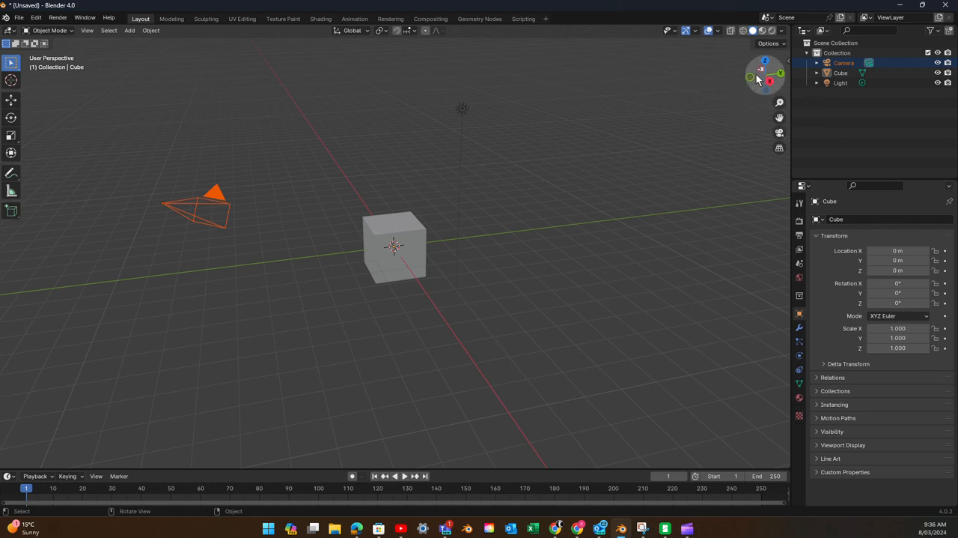
{"action": "mouse_move", "coordinate": [760, 75]}
{"action": "left_mouse_down"}
{"action": "mouse_move", "coordinate": [703, 79]}
{"action": "mouse_move", "coordinate": [732, 79]}
{"action": "mouse_move", "coordinate": [754, 61]}
{"action": "mouse_move", "coordinate": [738, 74]}
{"action": "mouse_move", "coordinate": [686, 66]}
{"action": "mouse_move", "coordinate": [669, 46]}
{"action": "mouse_move", "coordinate": [727, 62]}
{"action": "mouse_move", "coordinate": [703, 33]}
{"action": "mouse_move", "coordinate": [661, 66]}
{"action": "mouse_move", "coordinate": [763, 75]}
{"action": "left_mouse_up"}
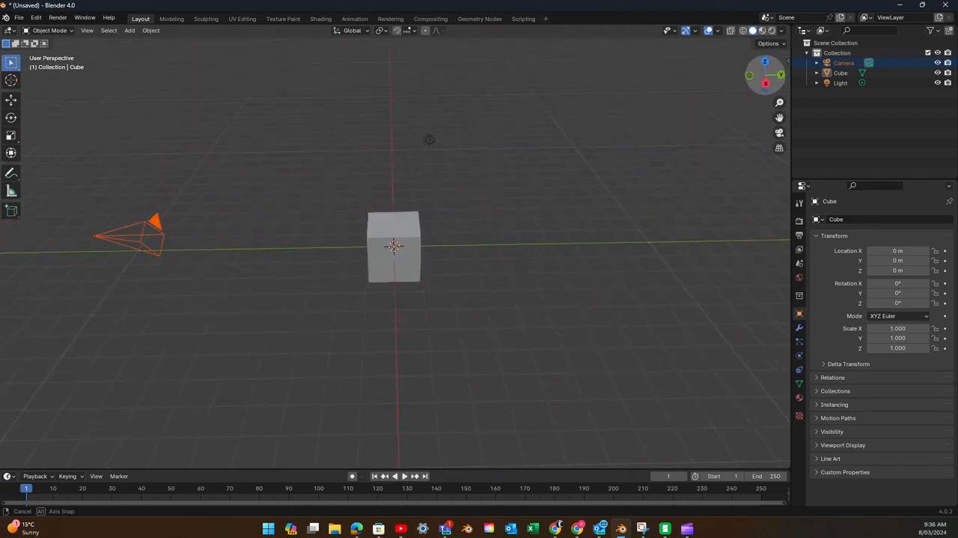
{"action": "left_click", "coordinate": [781, 76]}
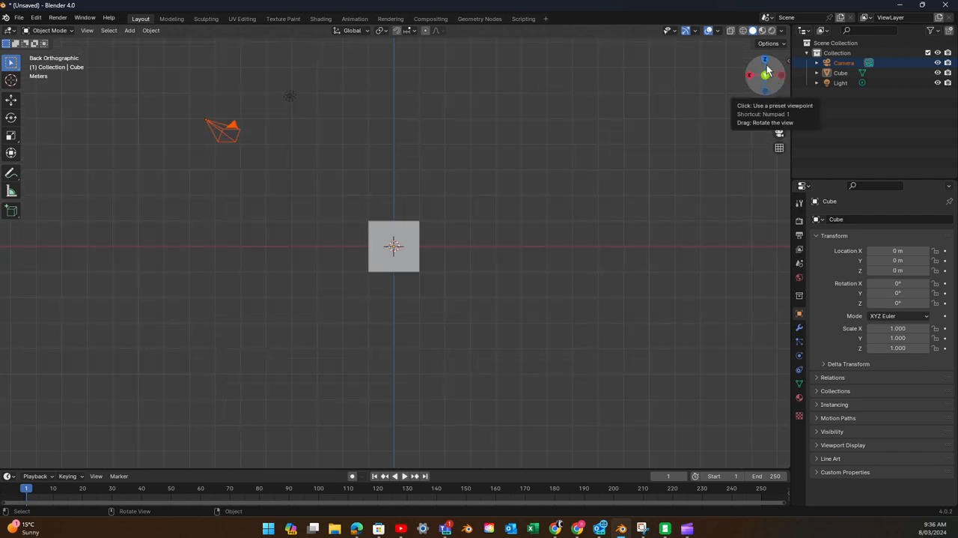
{"action": "left_click", "coordinate": [765, 60]}
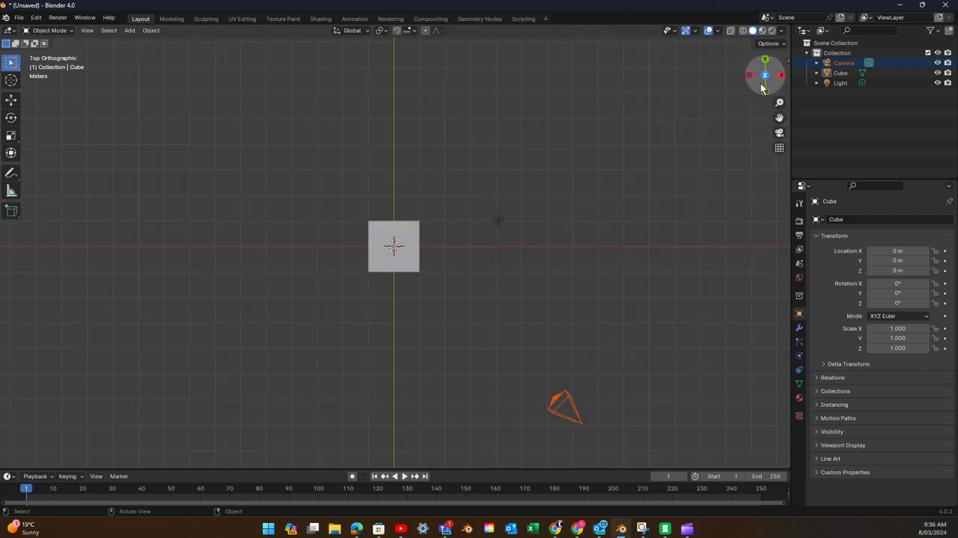
{"action": "left_click", "coordinate": [765, 91]}
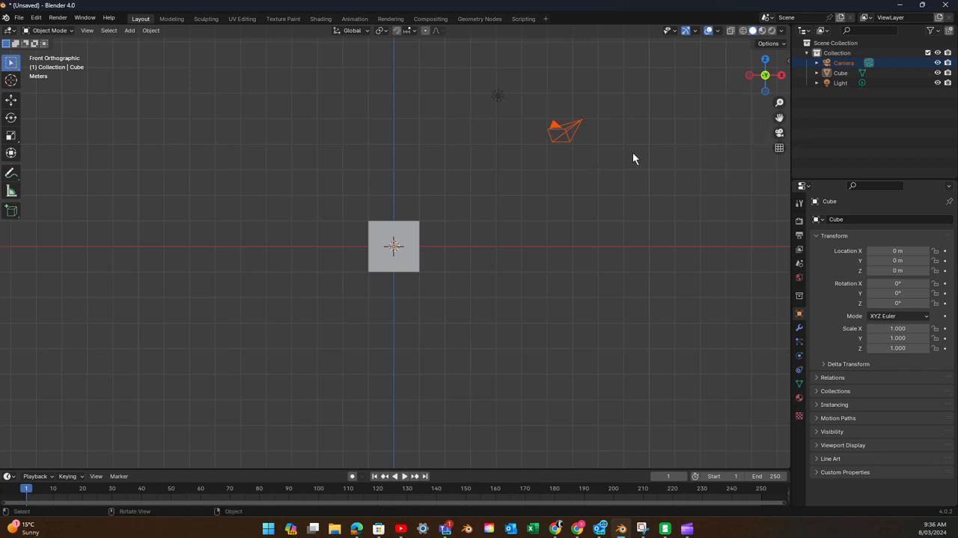
{"action": "mouse_move", "coordinate": [779, 117]}
{"action": "left_mouse_down"}
{"action": "mouse_move", "coordinate": [610, 171]}
{"action": "mouse_move", "coordinate": [812, 160]}
{"action": "mouse_move", "coordinate": [608, 130]}
{"action": "mouse_move", "coordinate": [828, 188]}
{"action": "mouse_move", "coordinate": [731, 116]}
{"action": "mouse_move", "coordinate": [788, 124]}
{"action": "mouse_move", "coordinate": [779, 87]}
{"action": "mouse_move", "coordinate": [780, 103]}
{"action": "left_mouse_up"}
{"action": "mouse_move", "coordinate": [534, 238]}
{"action": "middle_mouse_down"}
{"action": "mouse_move", "coordinate": [529, 203]}
{"action": "mouse_move", "coordinate": [550, 154]}
{"action": "mouse_move", "coordinate": [556, 220]}
{"action": "mouse_move", "coordinate": [551, 240]}
{"action": "mouse_move", "coordinate": [537, 238]}
{"action": "middle_mouse_up"}
- Delete the camera and the light from the scene
{"action": "left_click", "coordinate": [458, 98]}
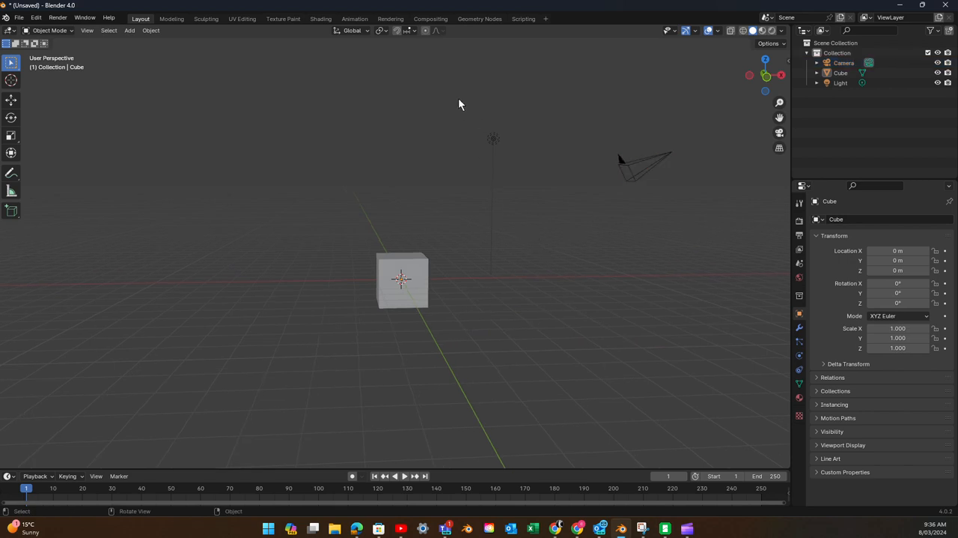
{"action": "left_click_drag", "start_coordinate": [458, 97], "coordinate": [677, 192]}
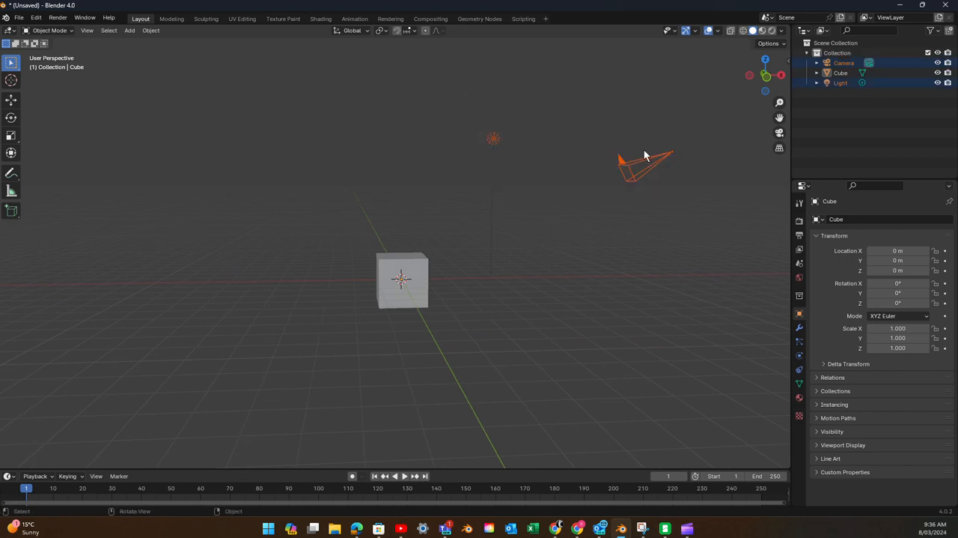
{"action": "left_click", "coordinate": [506, 151]}
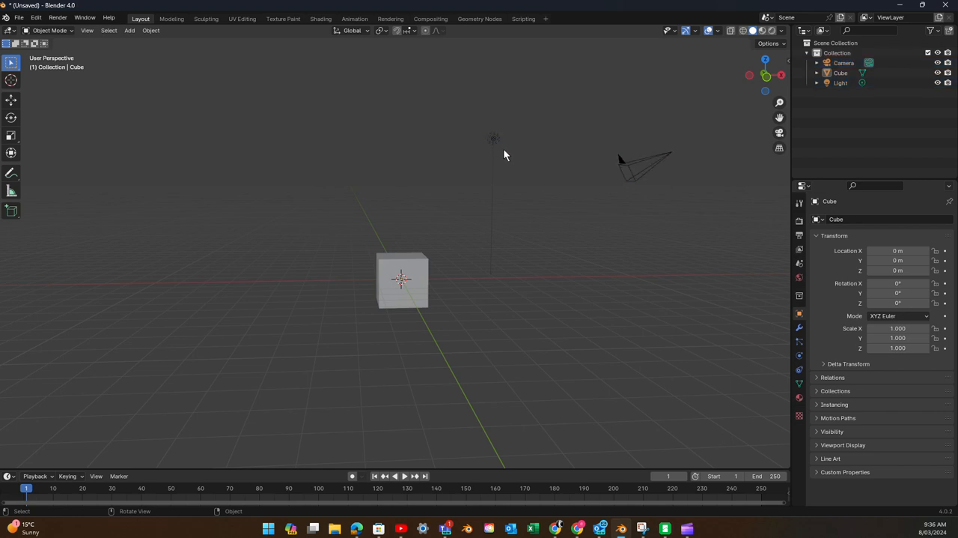
{"action": "left_click", "coordinate": [494, 139]}
{"action": "left_click", "coordinate": [627, 171]}
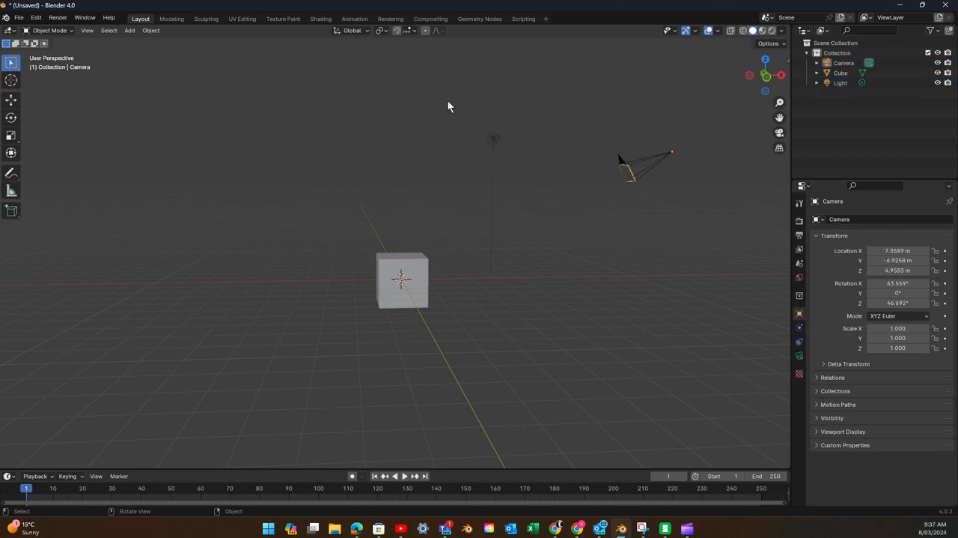
{"action": "left_click_drag", "start_coordinate": [441, 84], "coordinate": [704, 209]}
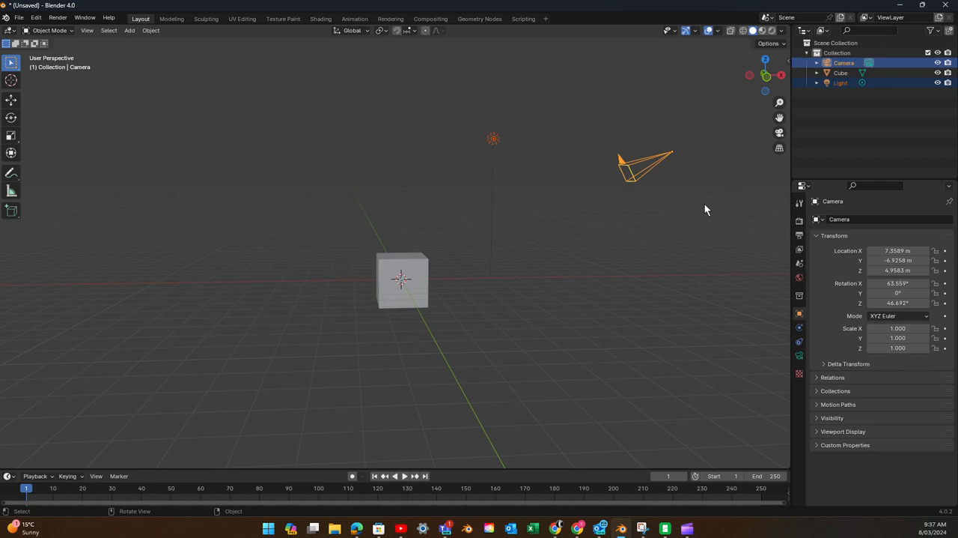
{"action": "key", "text": "x"}
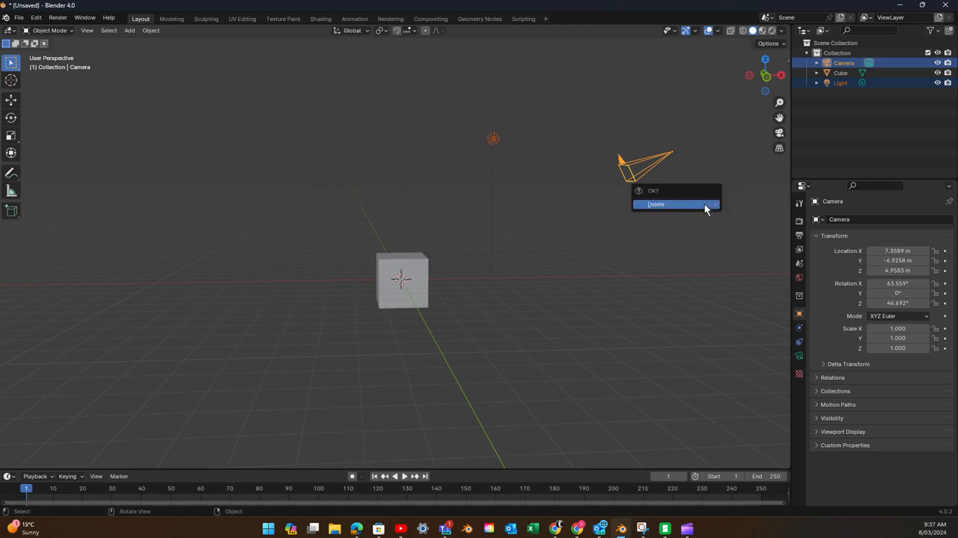
{"action": "left_click", "coordinate": [705, 206]}
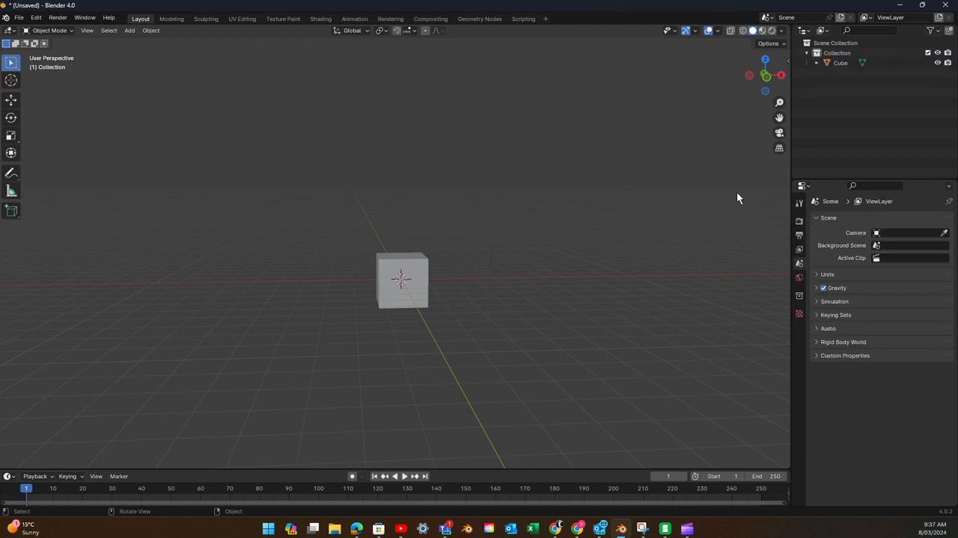
- Delete the default cube so the collection is empty
{"action": "left_click", "coordinate": [414, 271]}
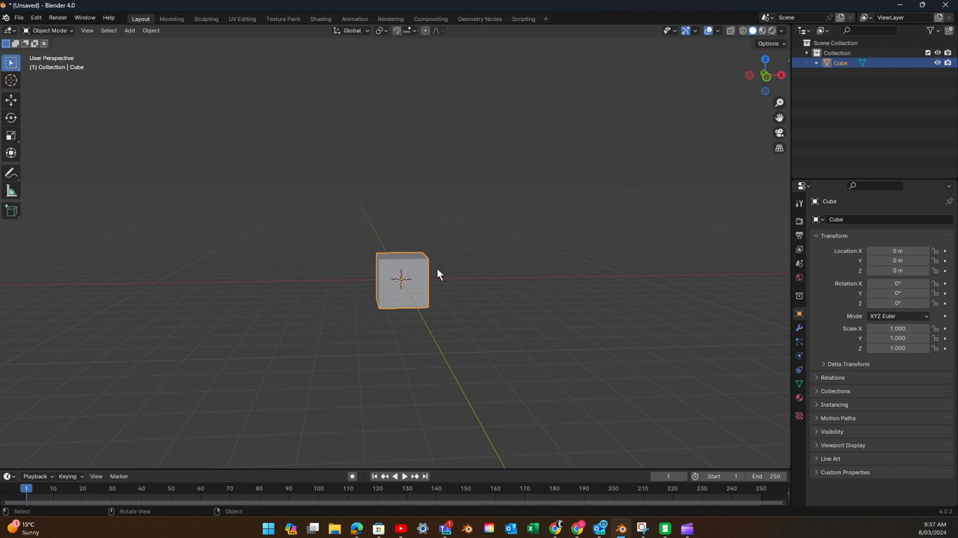
{"action": "scroll", "coordinate": [437, 269], "scroll_direction": "up", "scroll_amount": 2}
{"action": "scroll", "coordinate": [438, 268], "scroll_direction": "down", "scroll_amount": 3}
{"action": "scroll", "coordinate": [440, 269], "scroll_direction": "up", "scroll_amount": 3}
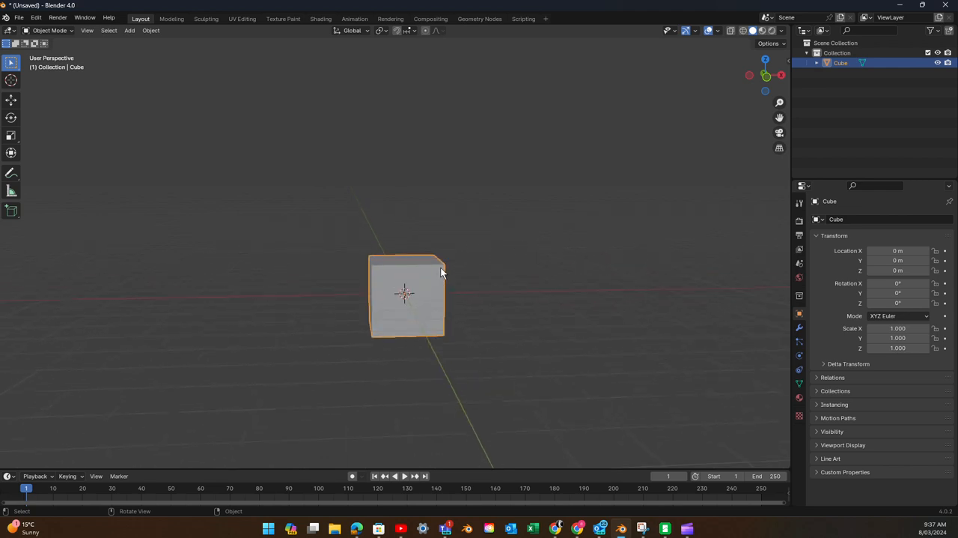
{"action": "key", "text": "x"}
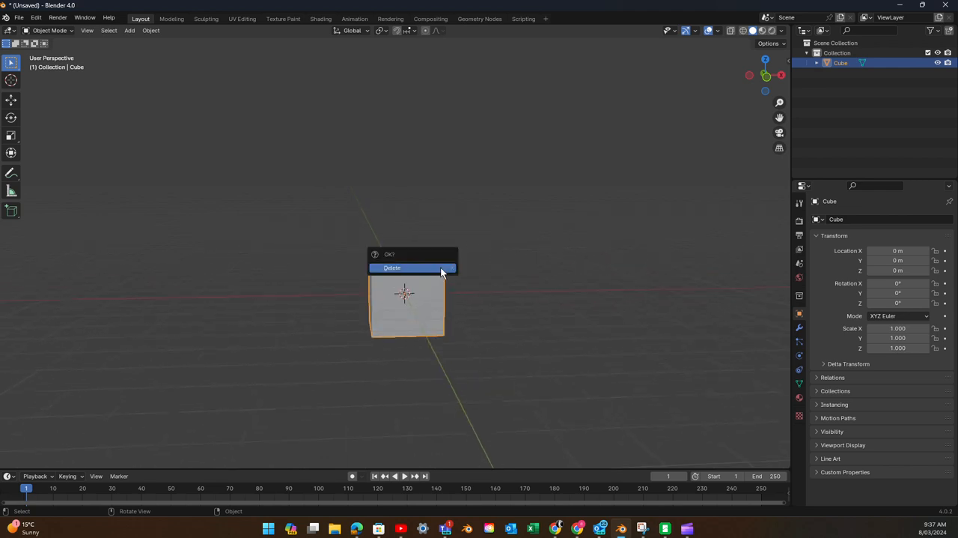
{"action": "left_click", "coordinate": [434, 268]}
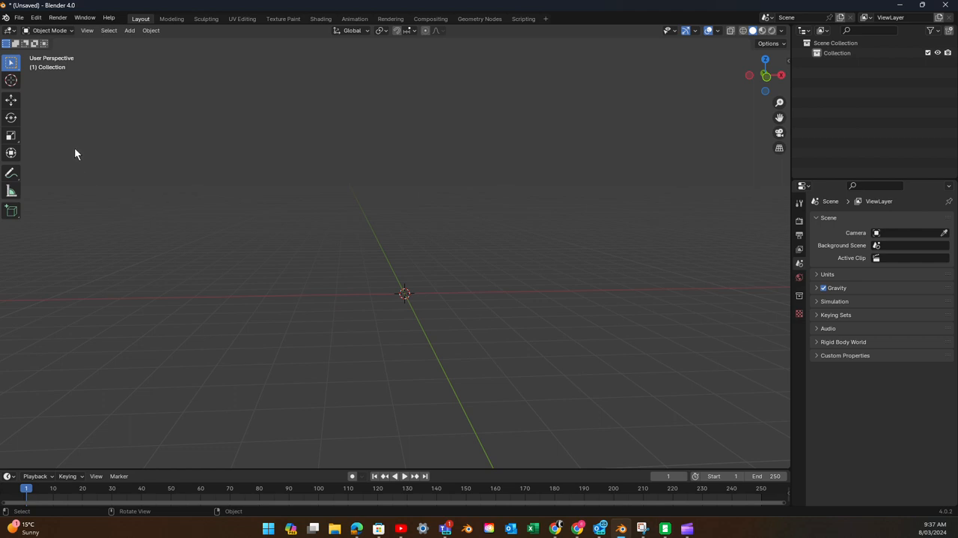
- Add a torus mesh at the scene origin and expand its creation settings
{"action": "left_click", "coordinate": [148, 30]}
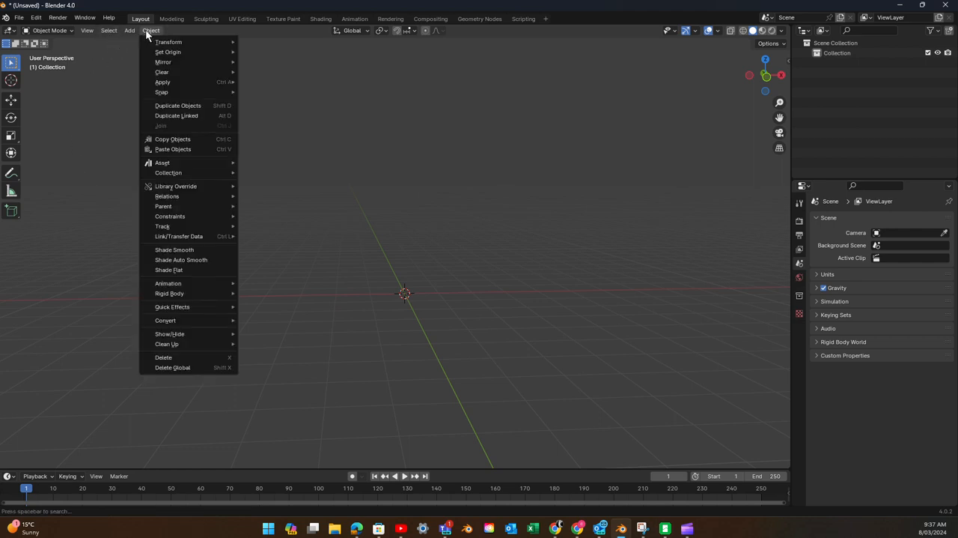
{"action": "mouse_move", "coordinate": [79, 30]}
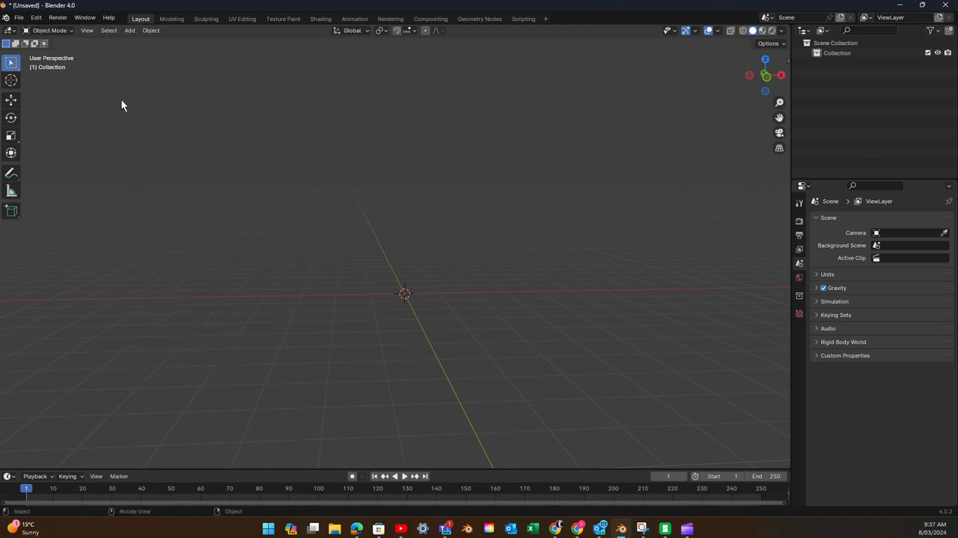
{"action": "left_click", "coordinate": [127, 30]}
{"action": "mouse_move", "coordinate": [152, 41]}
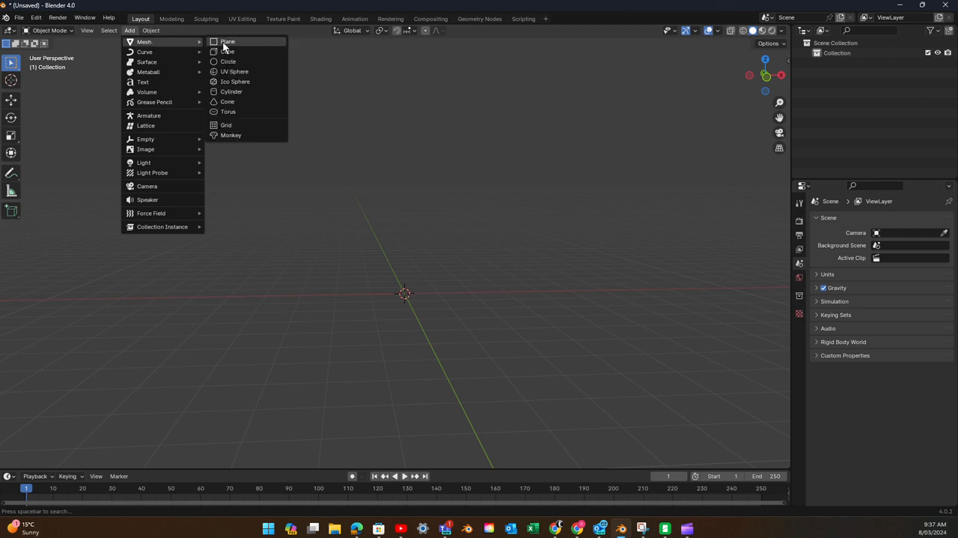
{"action": "left_click", "coordinate": [228, 111]}
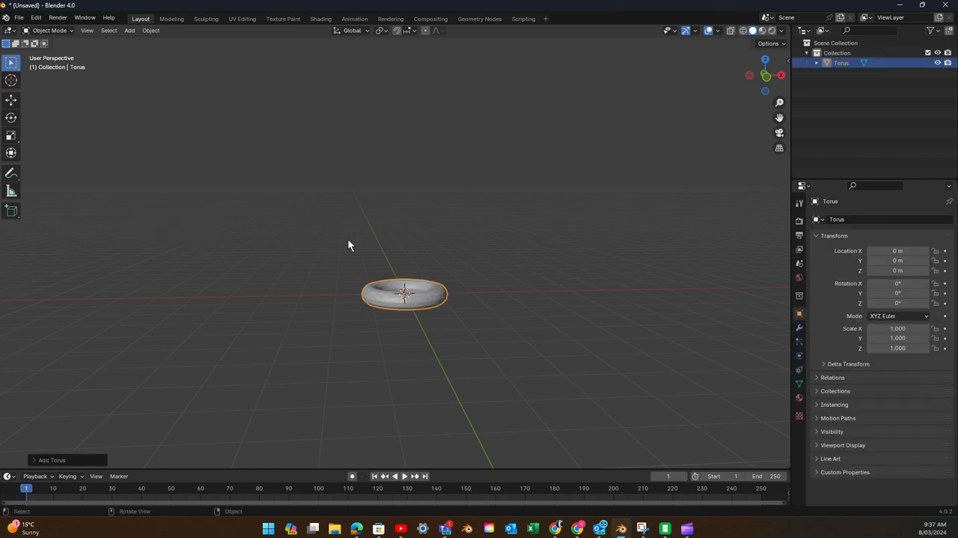
{"action": "scroll", "coordinate": [397, 292], "scroll_direction": "up", "scroll_amount": 4}
{"action": "scroll", "coordinate": [397, 292], "scroll_direction": "down", "scroll_amount": 2}
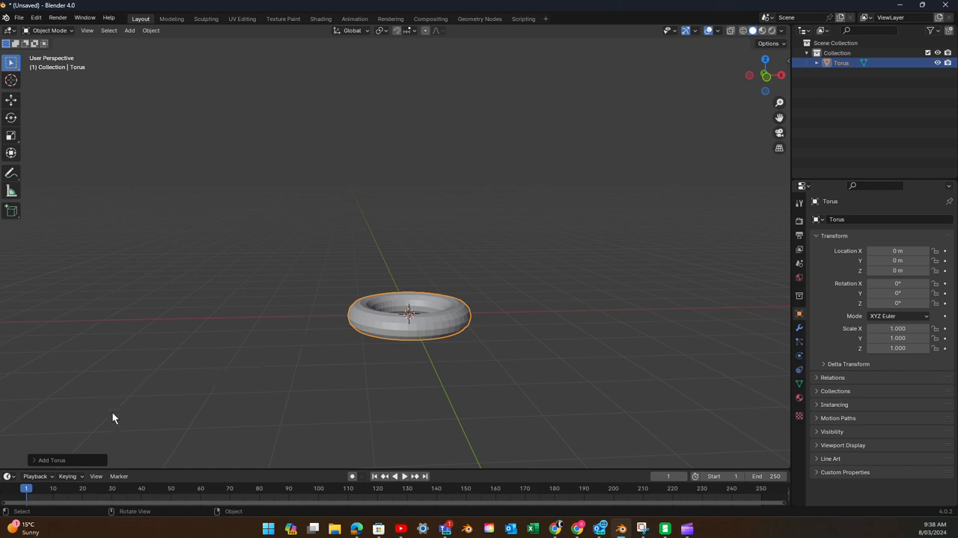
{"action": "left_click", "coordinate": [78, 459]}
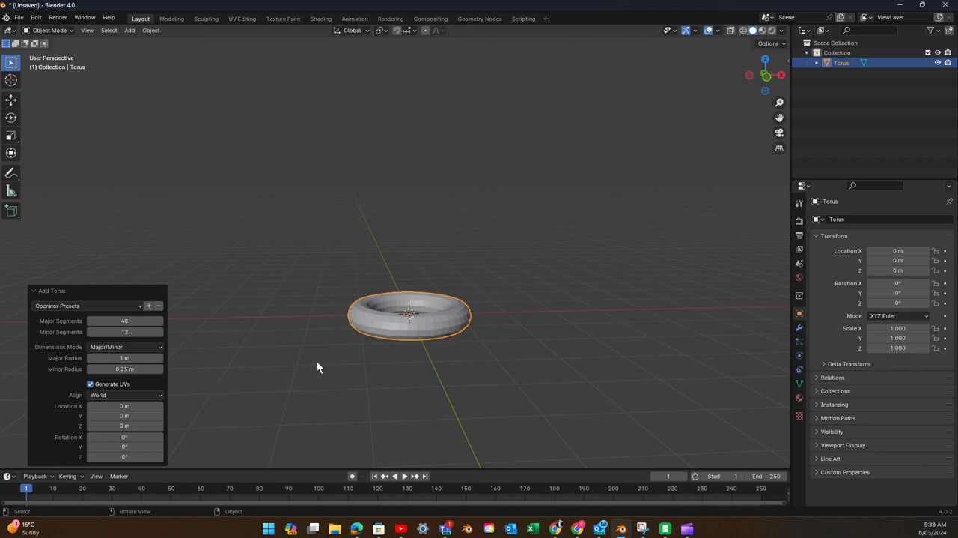
{"action": "mouse_move", "coordinate": [317, 366]}
{"action": "middle_mouse_down"}
{"action": "mouse_move", "coordinate": [317, 413]}
{"action": "mouse_move", "coordinate": [301, 323]}
{"action": "mouse_move", "coordinate": [280, 372]}
{"action": "mouse_move", "coordinate": [303, 373]}
{"action": "middle_mouse_up"}
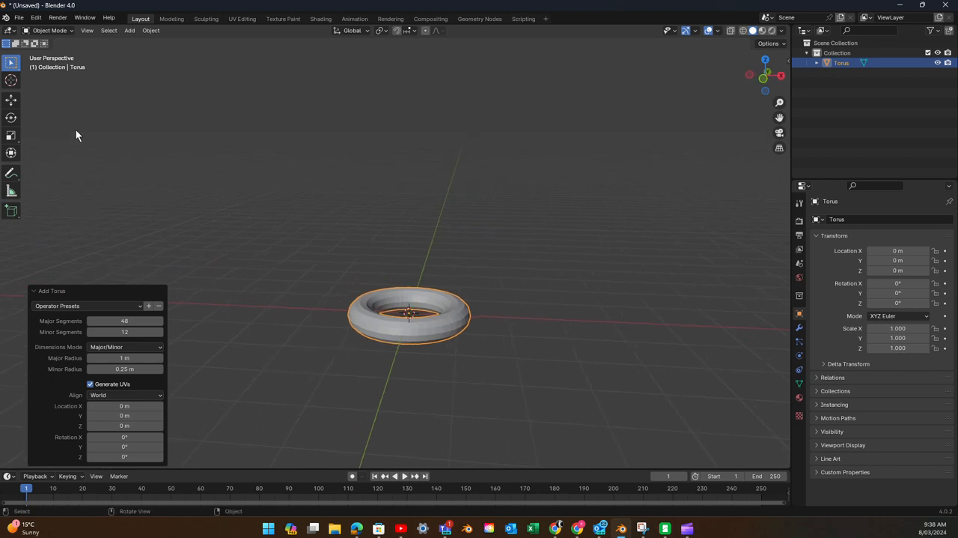
- Put the torus into Edit Mode and bring its mesh up close
{"action": "left_click", "coordinate": [60, 31]}
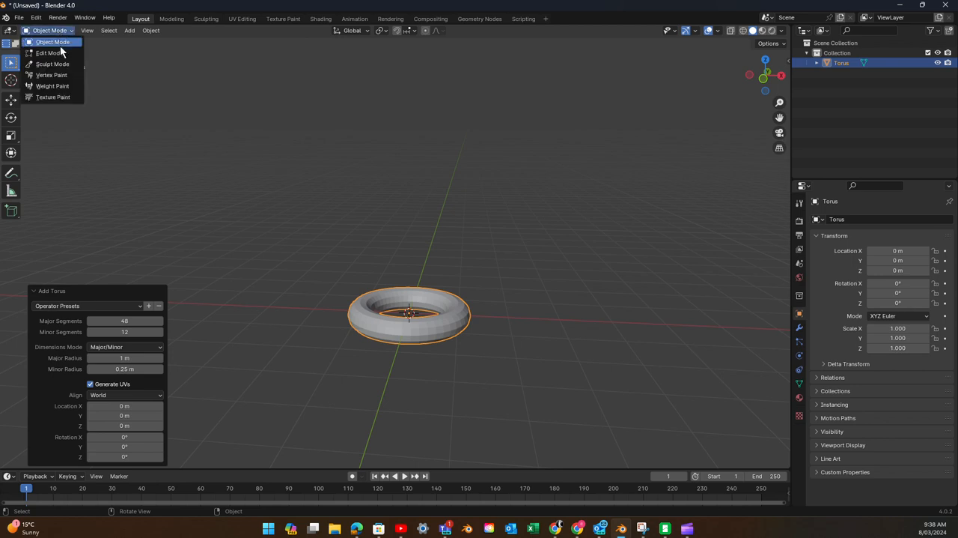
{"action": "left_click", "coordinate": [59, 52]}
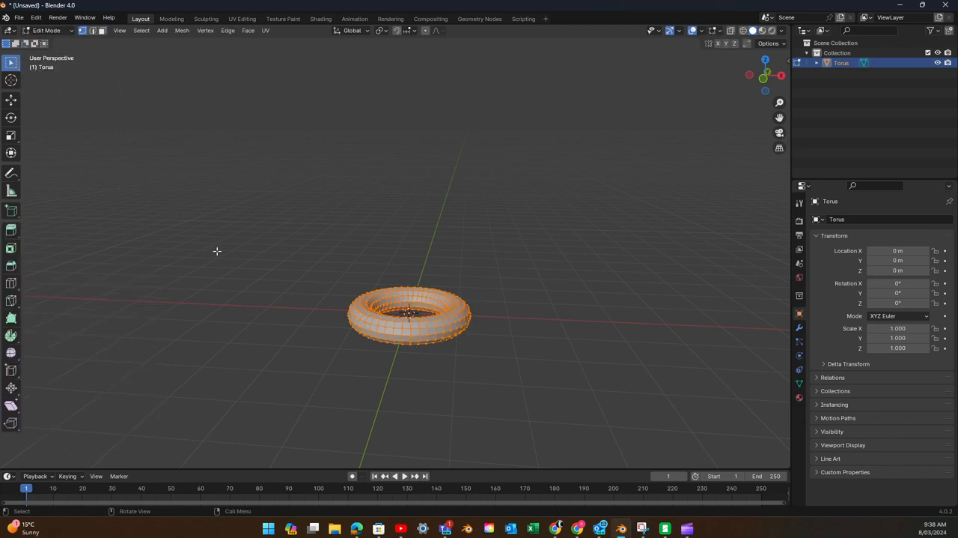
{"action": "scroll", "coordinate": [359, 355], "scroll_direction": "up", "scroll_amount": 4}
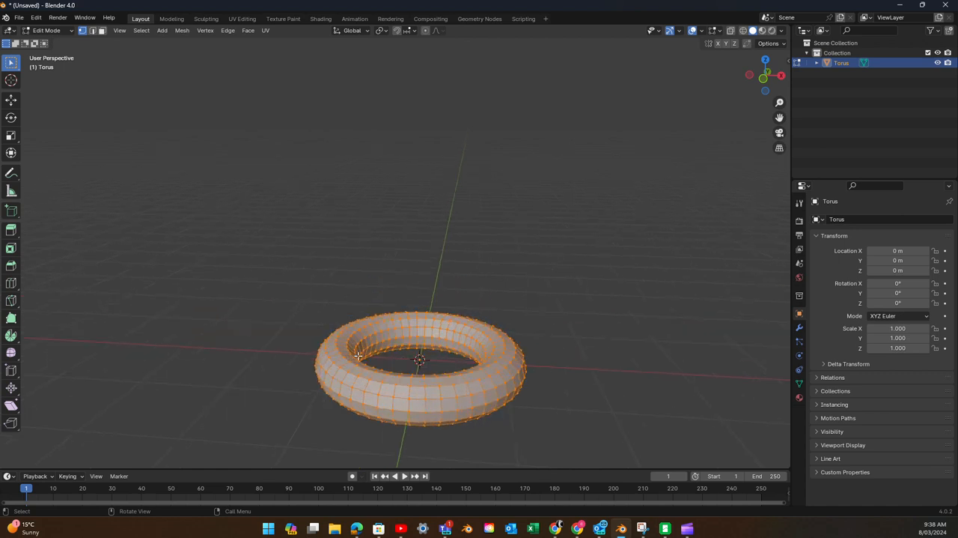
{"action": "middle_click_drag", "start_coordinate": [359, 356], "coordinate": [343, 258]}
{"action": "scroll", "coordinate": [344, 258], "scroll_direction": "up", "scroll_amount": 1}
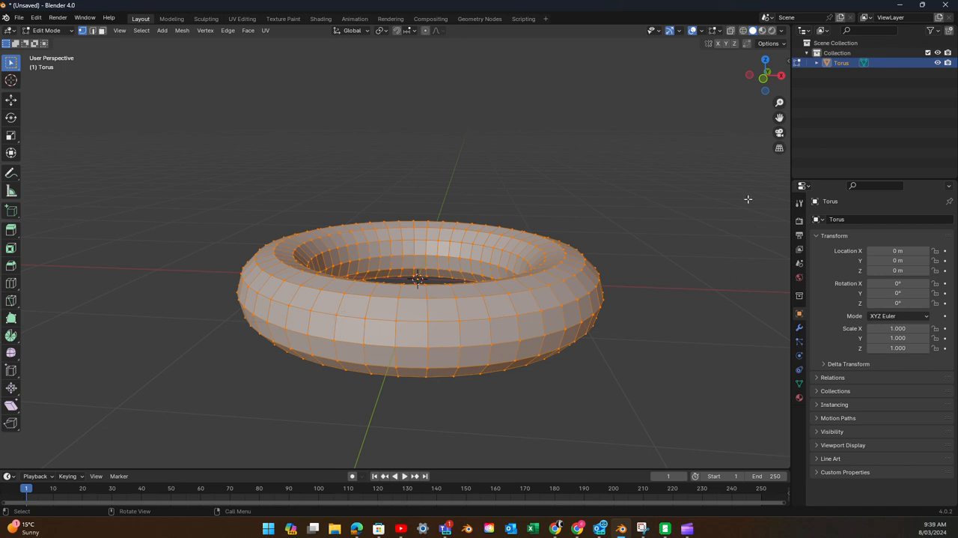
- Show the torus in front orthographic view with wireframe shading and deselect all its vertices
{"action": "left_click", "coordinate": [764, 80]}
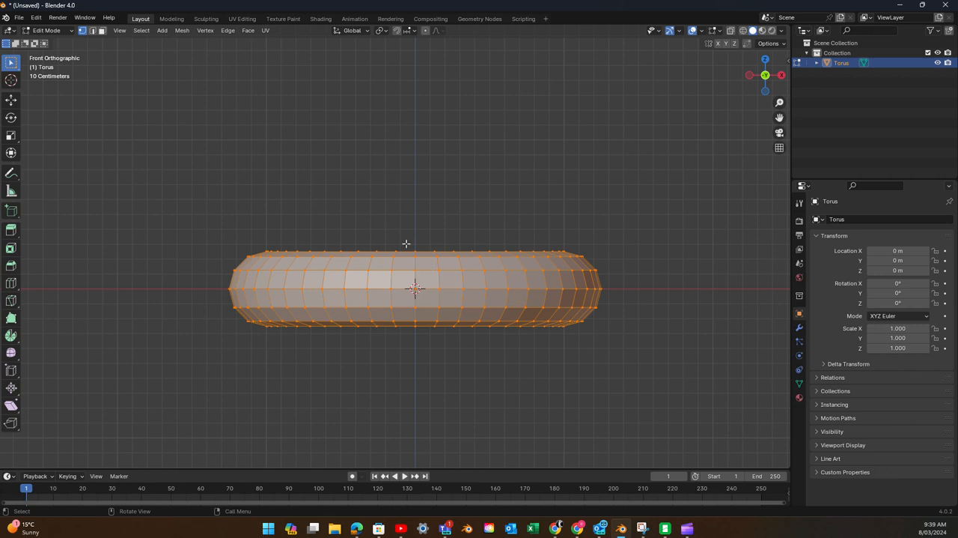
{"action": "left_click", "coordinate": [743, 31]}
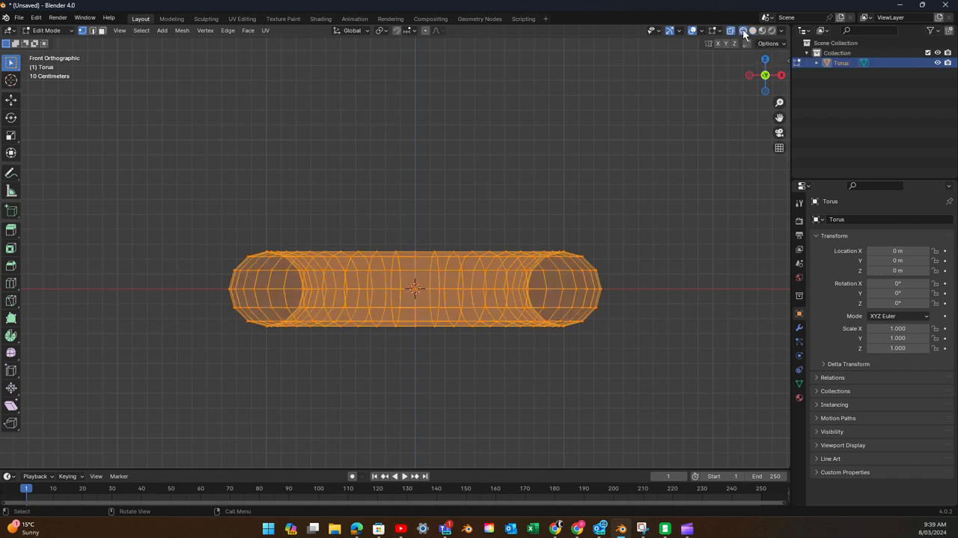
{"action": "left_click", "coordinate": [207, 212]}
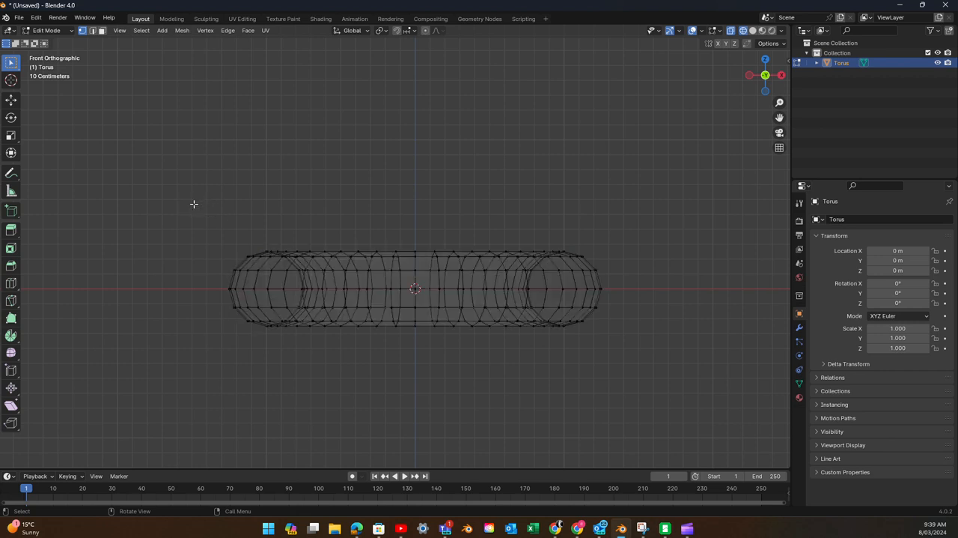
- Select the vertices of the torus's upper half and move them up about 3.765 m along the global Z axis
{"action": "left_click_drag", "start_coordinate": [193, 204], "coordinate": [647, 281]}
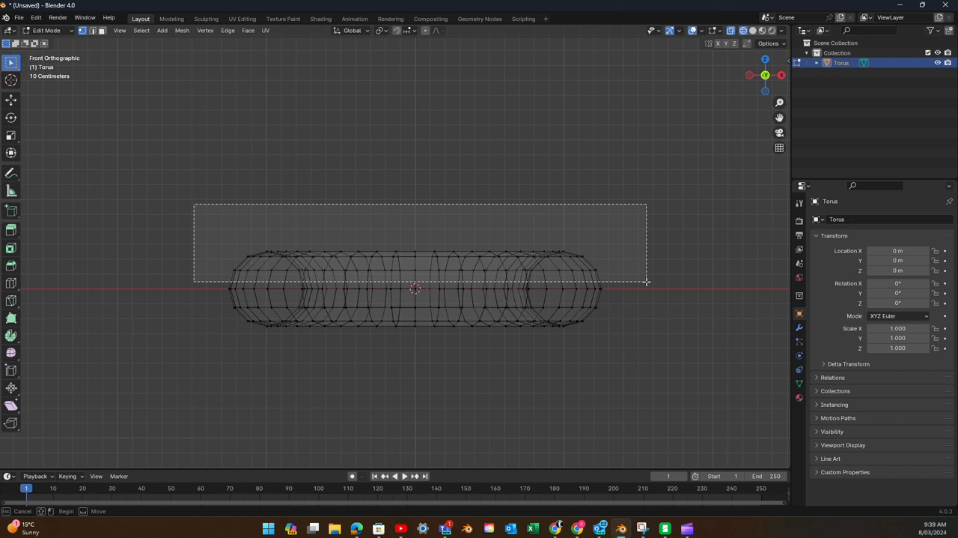
{"action": "left_click_drag", "start_coordinate": [647, 281], "coordinate": [647, 282]}
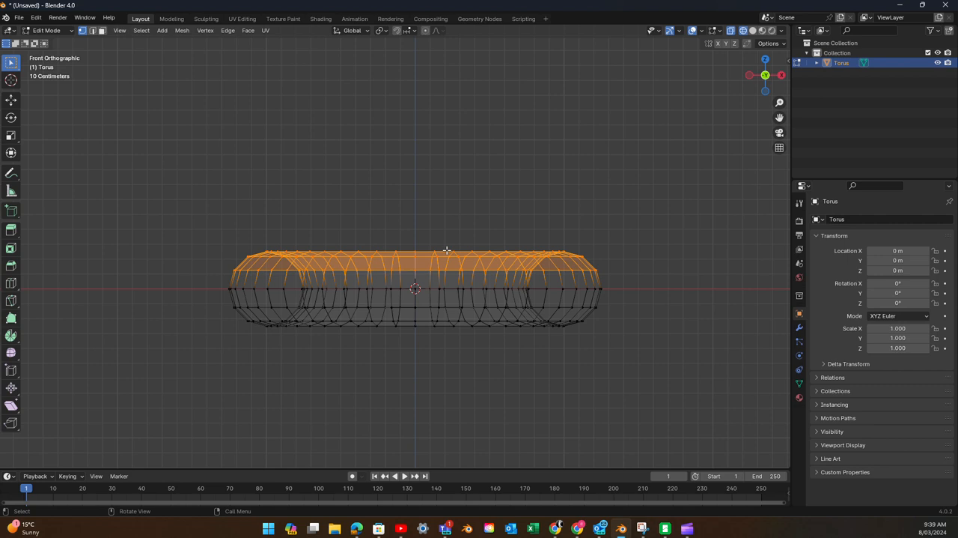
{"action": "scroll", "coordinate": [448, 248], "scroll_direction": "down", "scroll_amount": 5}
{"action": "scroll", "coordinate": [449, 248], "scroll_direction": "down", "scroll_amount": 2}
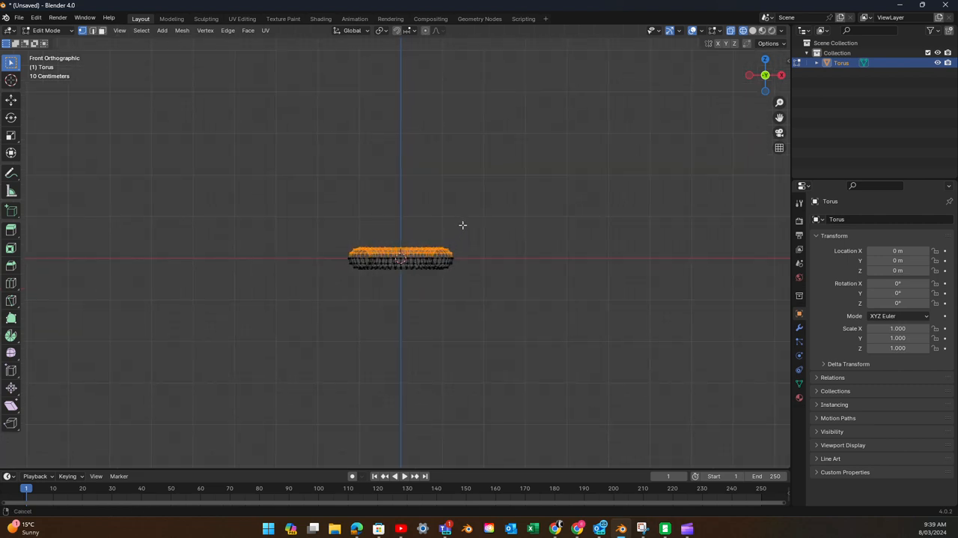
{"action": "middle_click_drag", "start_coordinate": [462, 222], "coordinate": [457, 322], "text": "shift"}
{"action": "scroll", "coordinate": [457, 322], "scroll_direction": "down", "scroll_amount": 3}
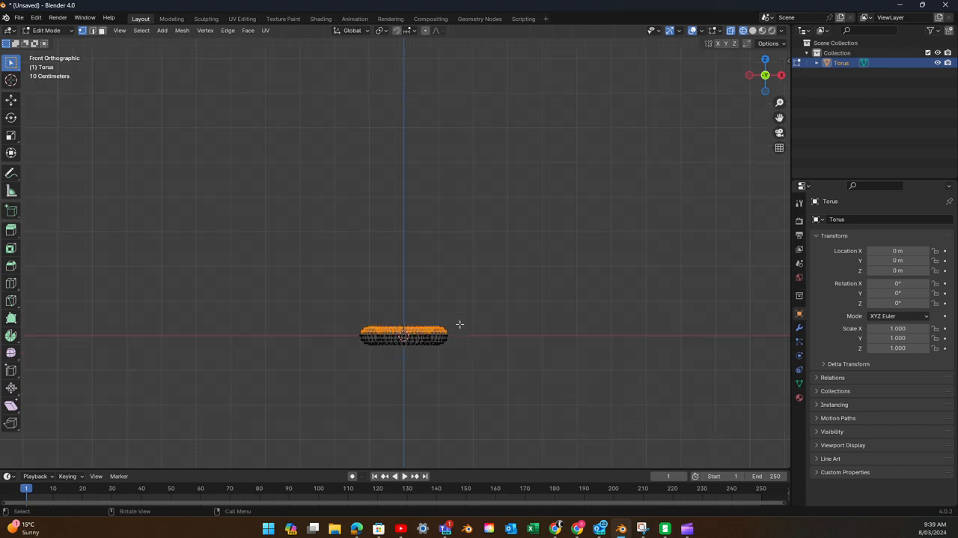
{"action": "scroll", "coordinate": [459, 323], "scroll_direction": "up", "scroll_amount": 4}
{"action": "scroll", "coordinate": [460, 324], "scroll_direction": "up", "scroll_amount": 1}
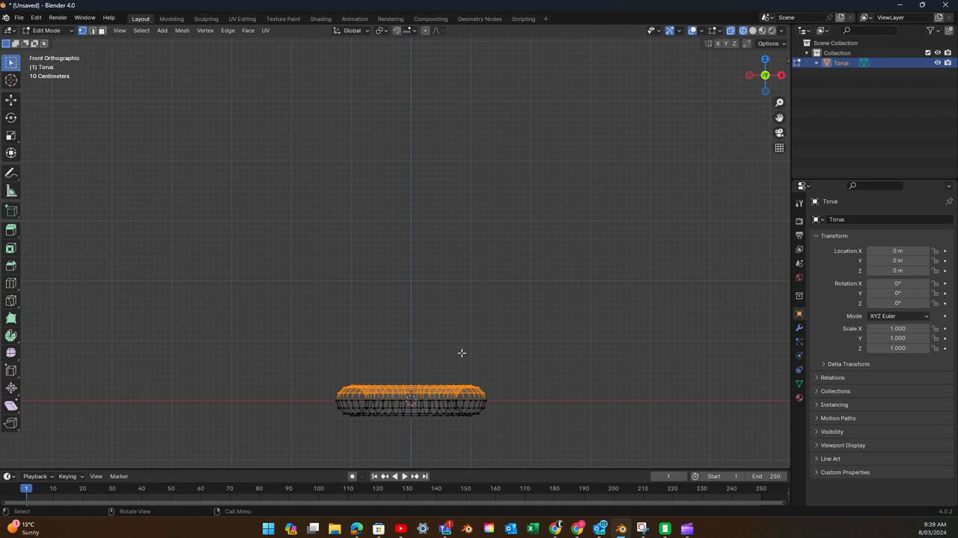
{"action": "key", "text": "g"}
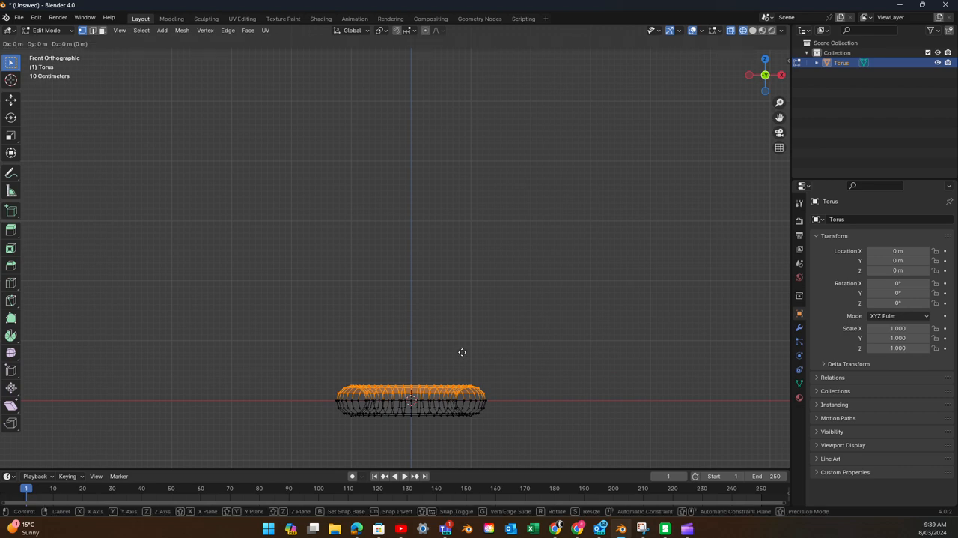
{"action": "key", "text": "z"}
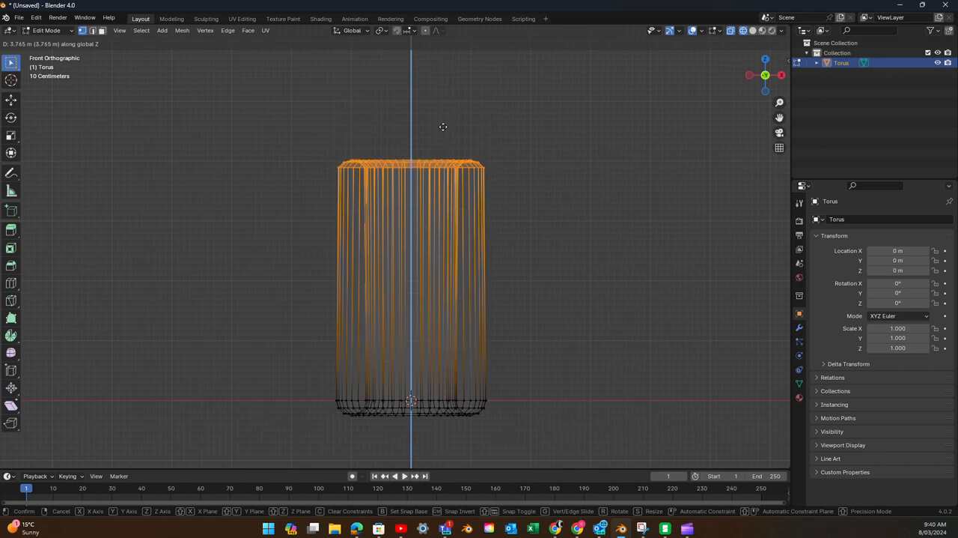
{"action": "left_click", "coordinate": [443, 127]}
- Show the stretched torus in solid shading from an angled perspective view
{"action": "middle_click_drag", "start_coordinate": [297, 208], "coordinate": [462, 231]}
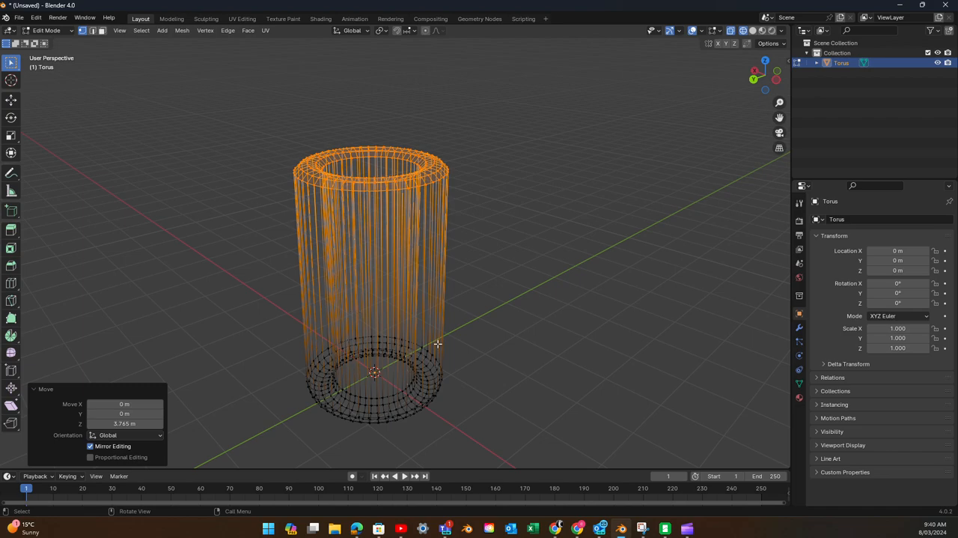
{"action": "middle_click_drag", "start_coordinate": [397, 263], "coordinate": [343, 275]}
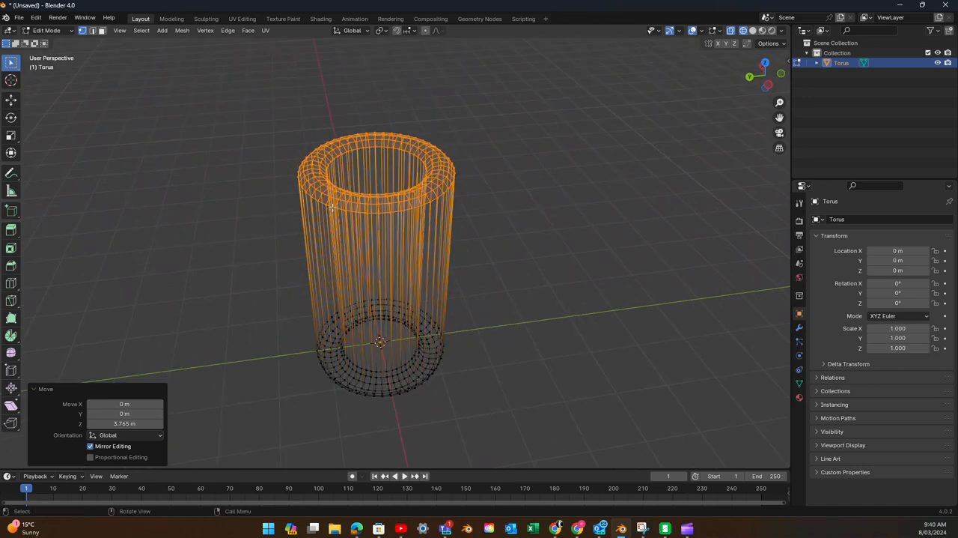
{"action": "left_click", "coordinate": [752, 31]}
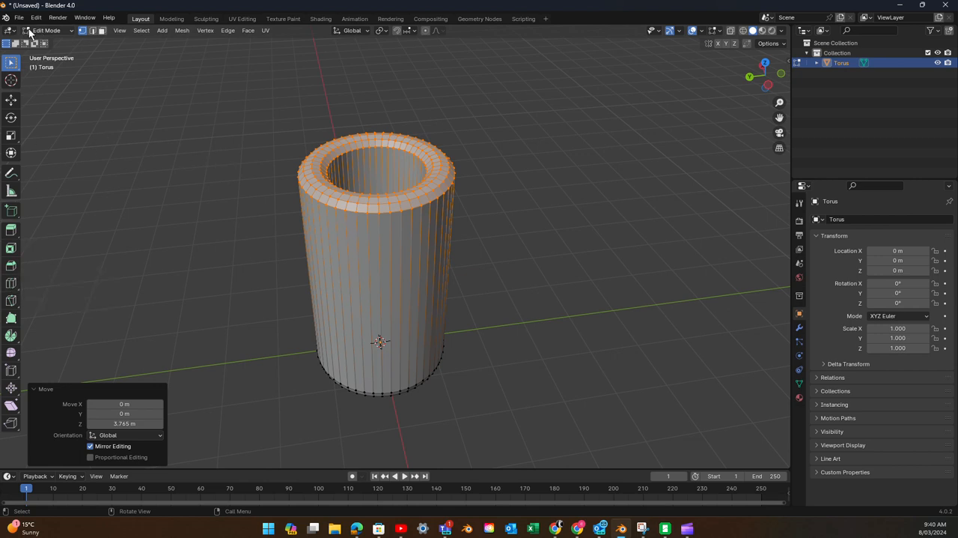
- Add seven roughly evenly spaced horizontal loop cuts around the tube's outer wall, one cut at a time
{"action": "left_click", "coordinate": [11, 283]}
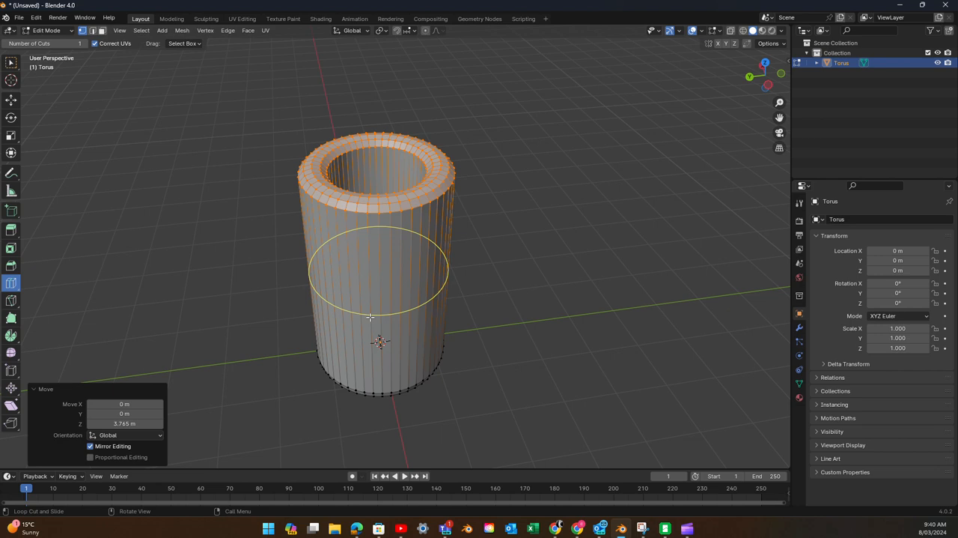
{"action": "scroll", "coordinate": [371, 316], "scroll_direction": "up", "scroll_amount": 2}
{"action": "scroll", "coordinate": [370, 316], "scroll_direction": "down", "scroll_amount": 1}
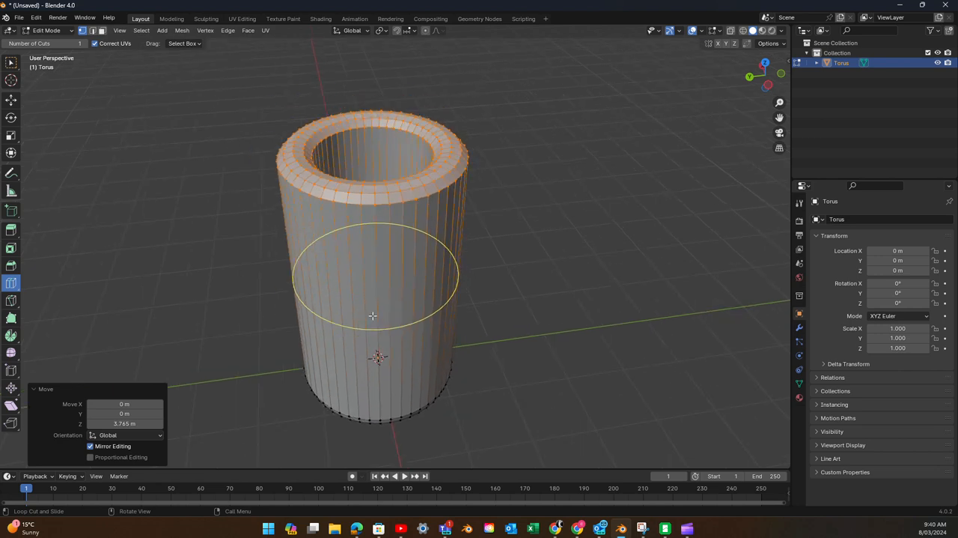
{"action": "left_click", "coordinate": [372, 315]}
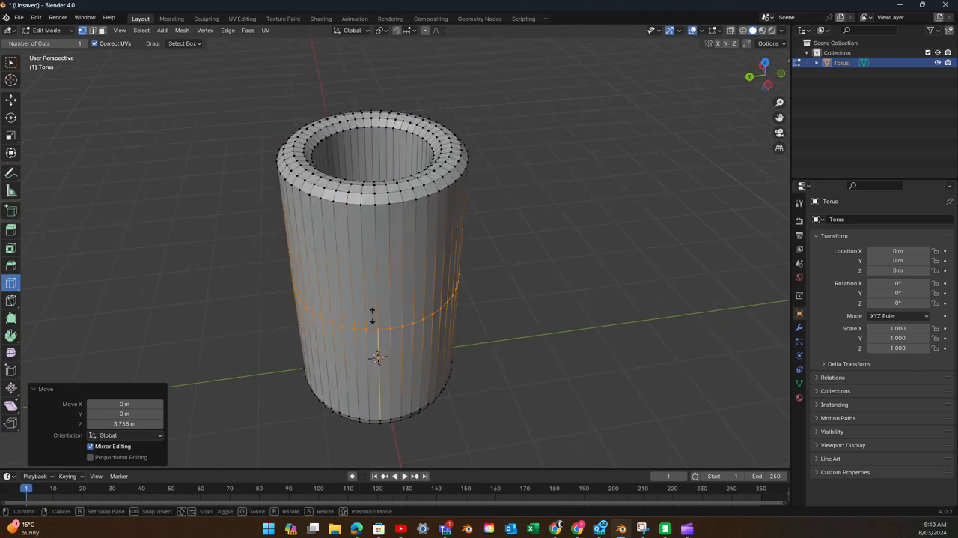
{"action": "left_click", "coordinate": [342, 267]}
{"action": "left_click", "coordinate": [332, 369]}
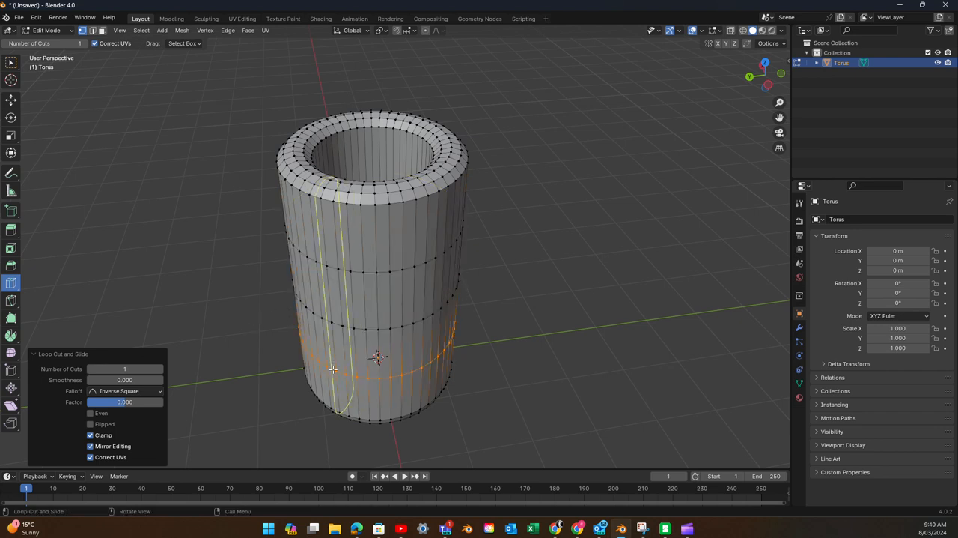
{"action": "left_click", "coordinate": [333, 224]}
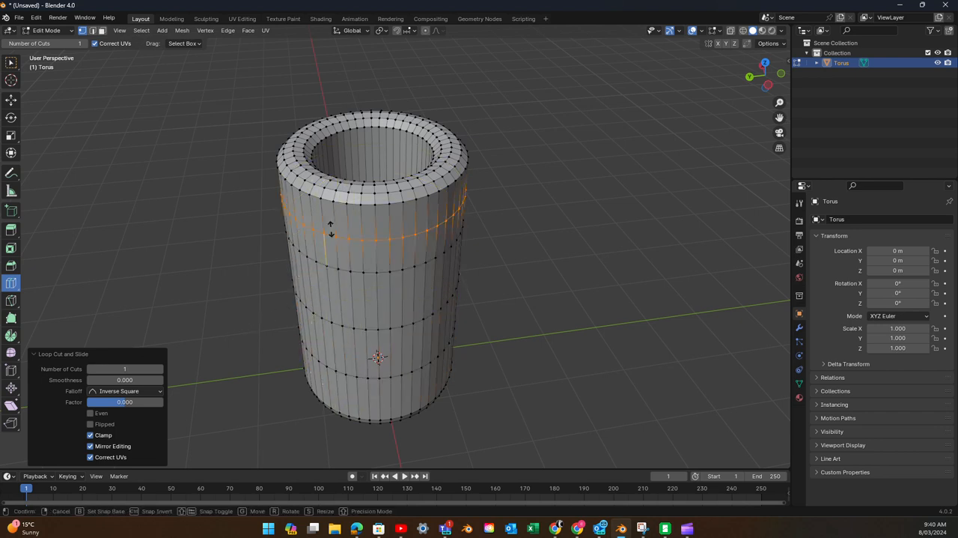
{"action": "left_click", "coordinate": [328, 296]}
{"action": "left_click", "coordinate": [322, 340]}
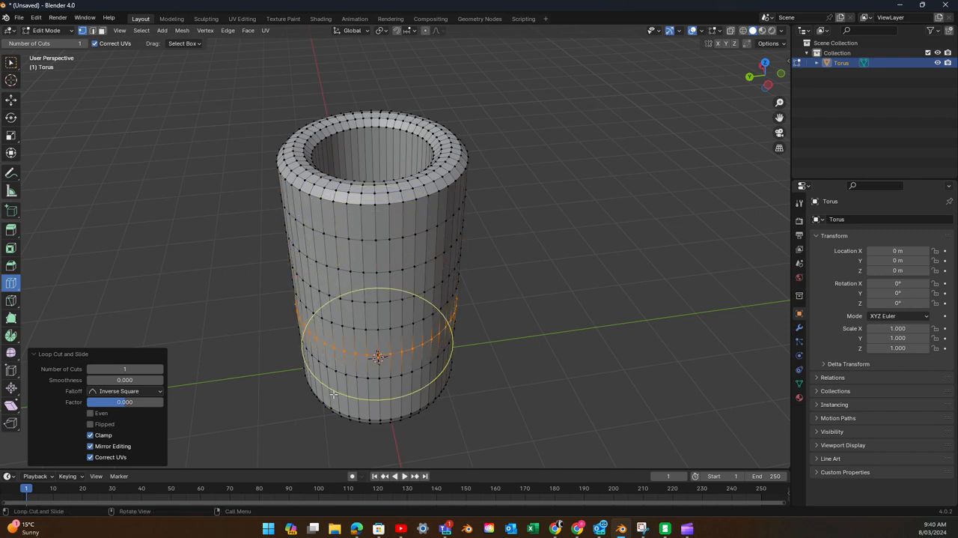
{"action": "left_click", "coordinate": [333, 392]}
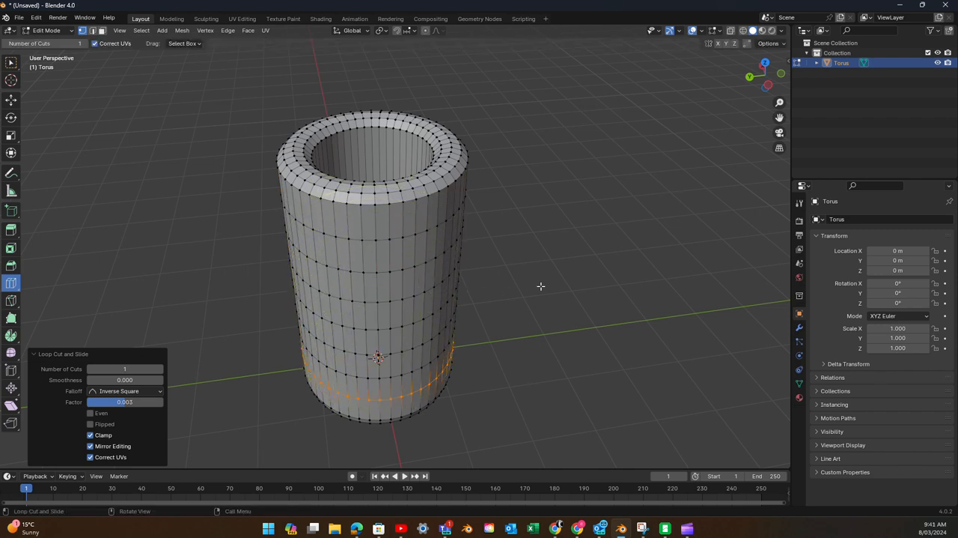
- Add horizontal loop cuts down the tube's inner wall, spaced to match the rings on the outer wall
{"action": "right_click", "coordinate": [610, 256]}
{"action": "middle_click_drag", "start_coordinate": [524, 200], "coordinate": [527, 248]}
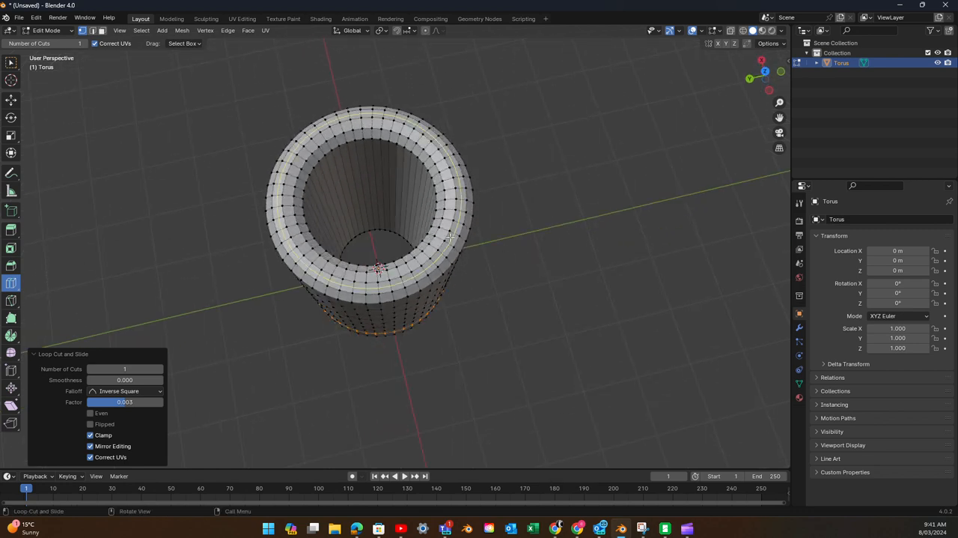
{"action": "left_click", "coordinate": [386, 220]}
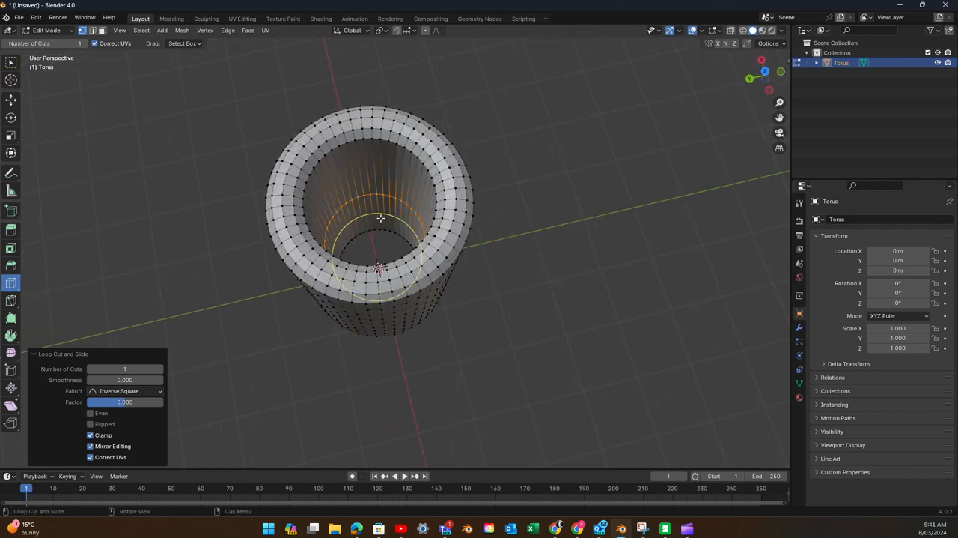
{"action": "left_click_drag", "start_coordinate": [372, 176], "coordinate": [368, 162]}
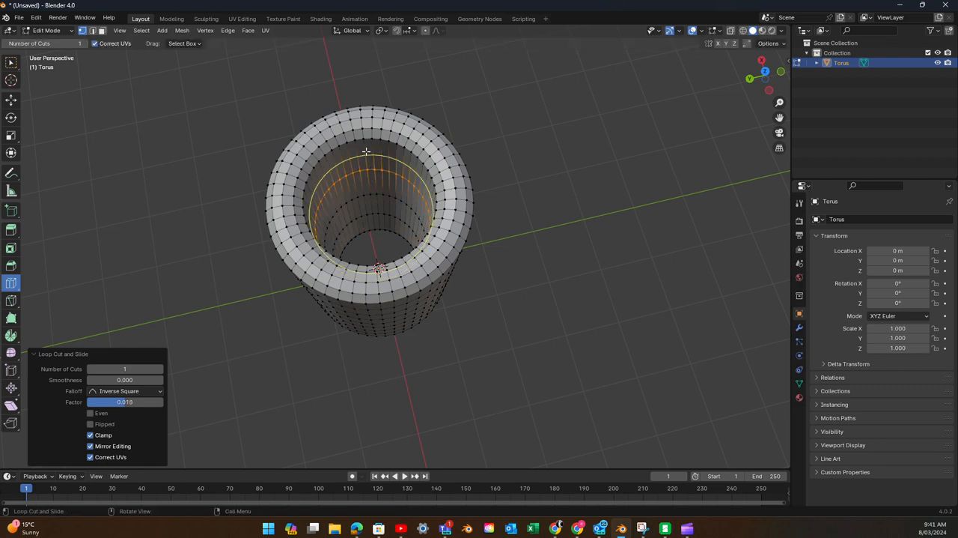
{"action": "left_click", "coordinate": [372, 184]}
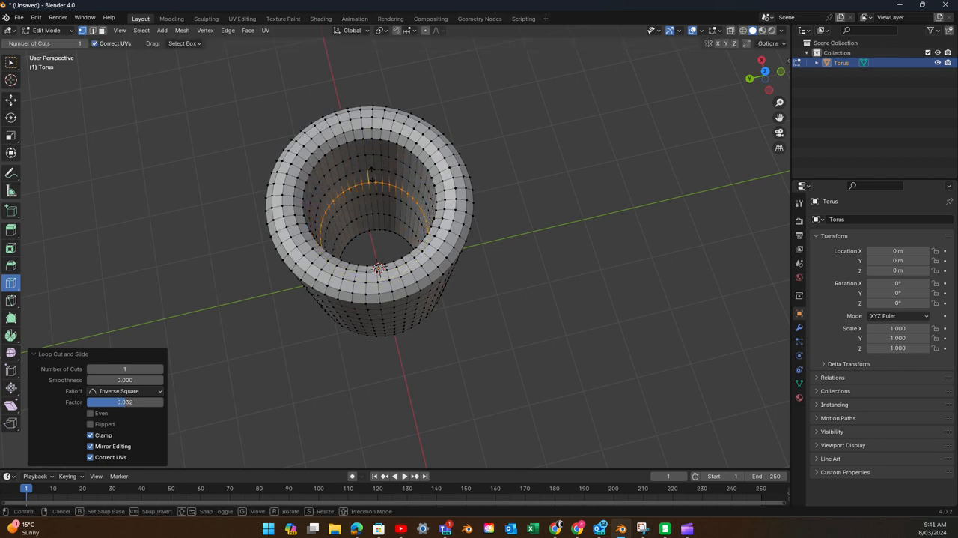
{"action": "left_click", "coordinate": [375, 216]}
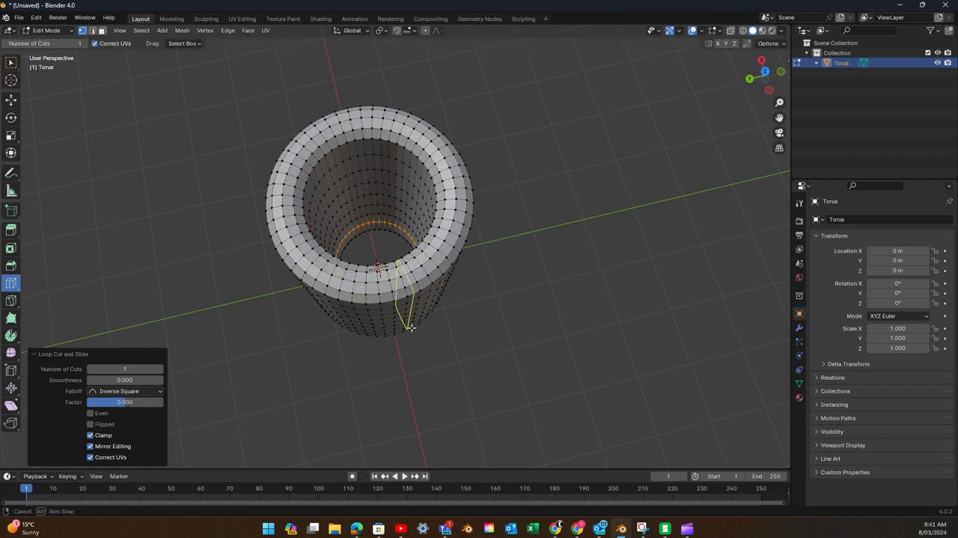
{"action": "middle_click_drag", "start_coordinate": [395, 325], "coordinate": [386, 215]}
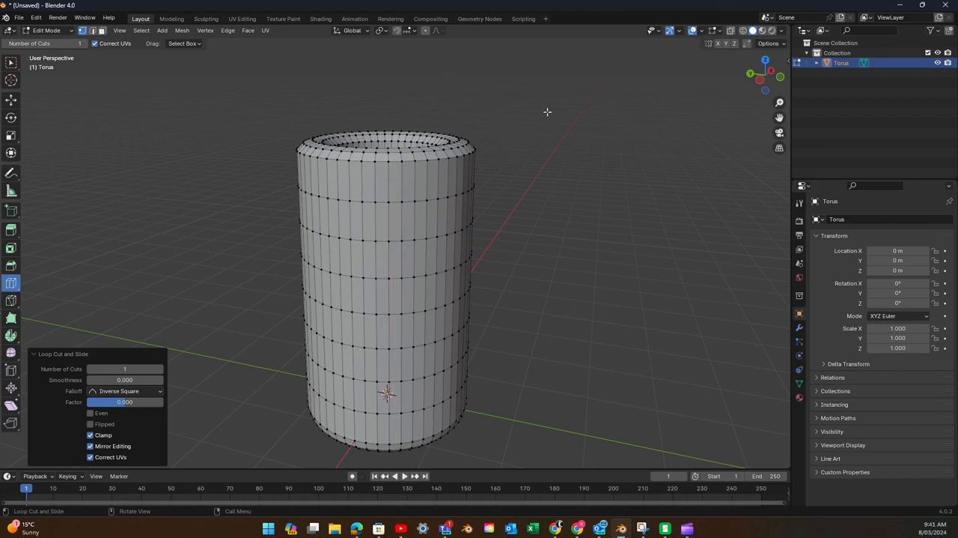
{"action": "middle_click_drag", "start_coordinate": [584, 120], "coordinate": [467, 138]}
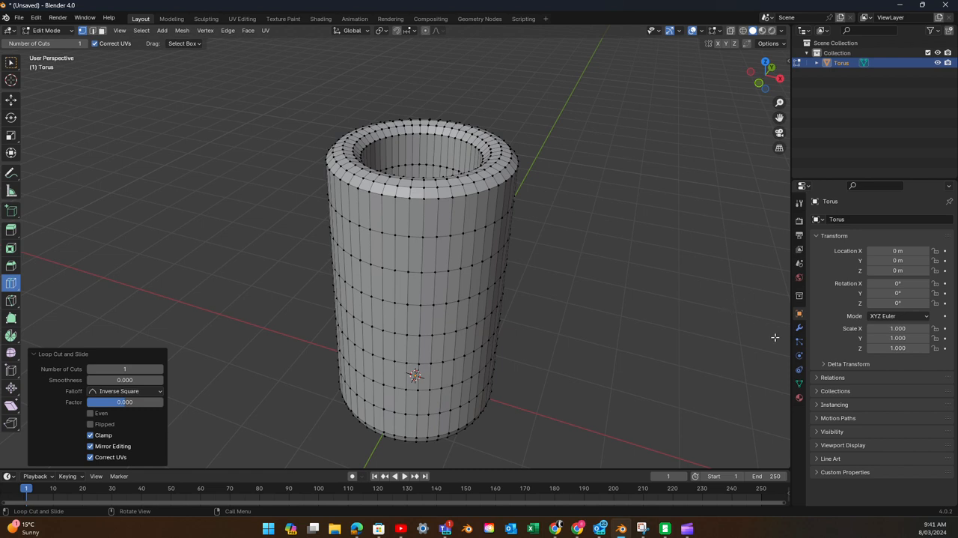
- Return the tube to Object Mode and add a Displace modifier to it
{"action": "left_click", "coordinate": [800, 329]}
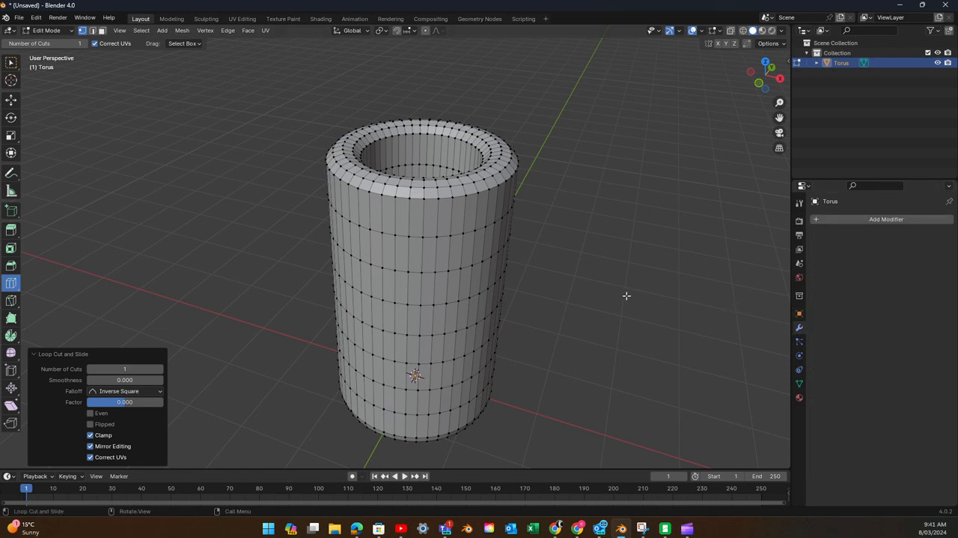
{"action": "key", "text": "Tab"}
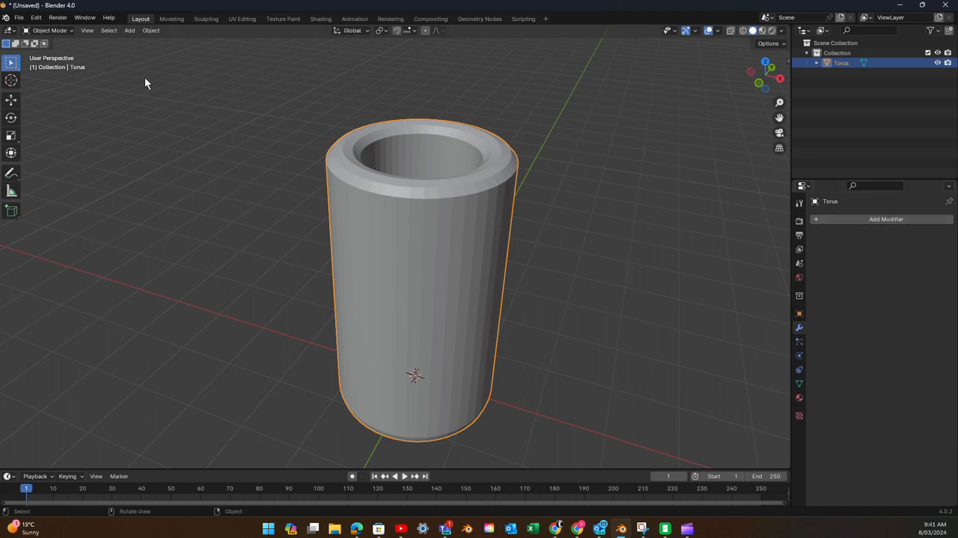
{"action": "left_click", "coordinate": [854, 220]}
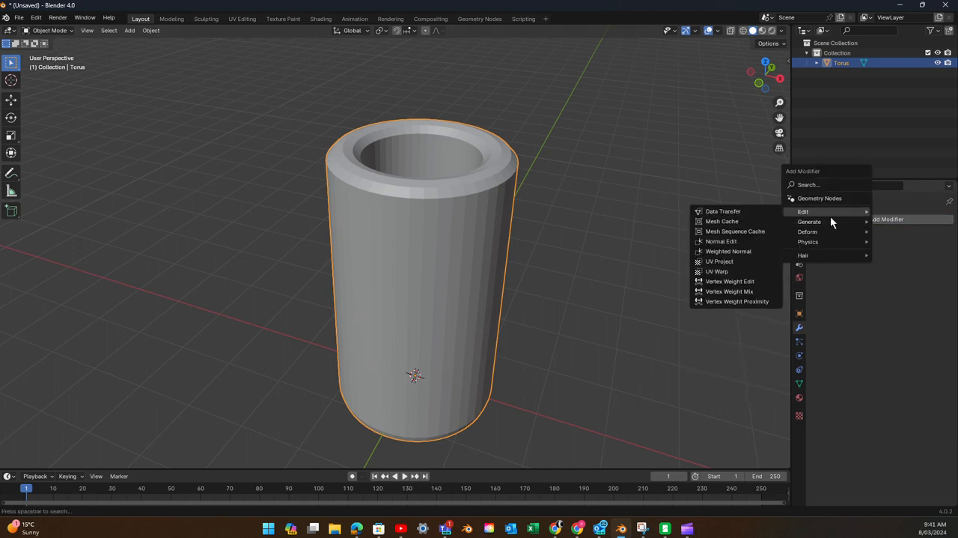
{"action": "mouse_move", "coordinate": [800, 225]}
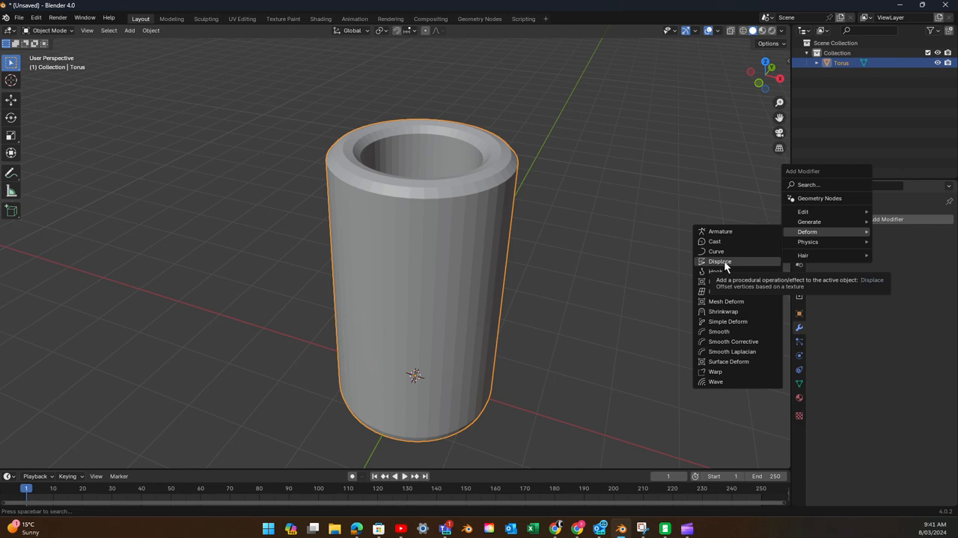
{"action": "left_click", "coordinate": [723, 261]}
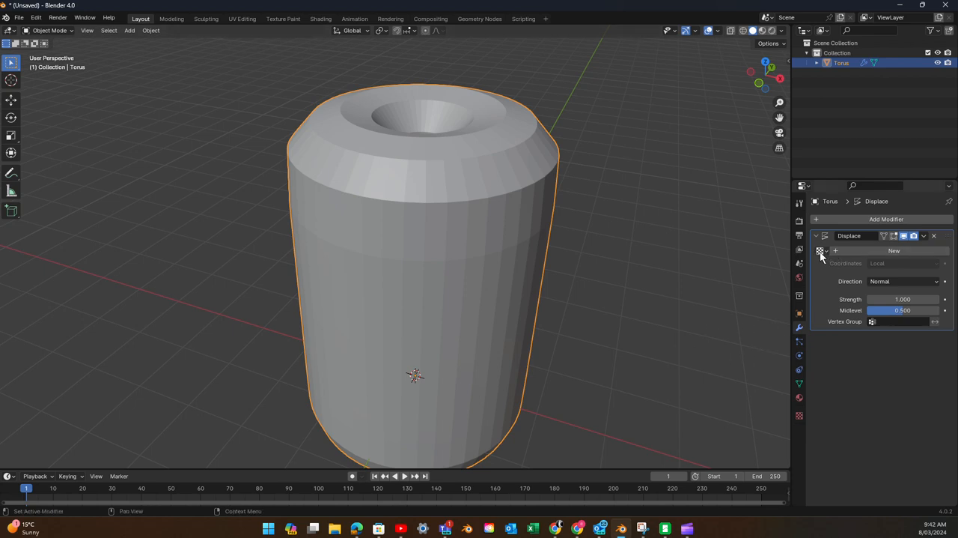
- Create a new texture for the Displace modifier and set its type to Voronoi
{"action": "left_click", "coordinate": [860, 251]}
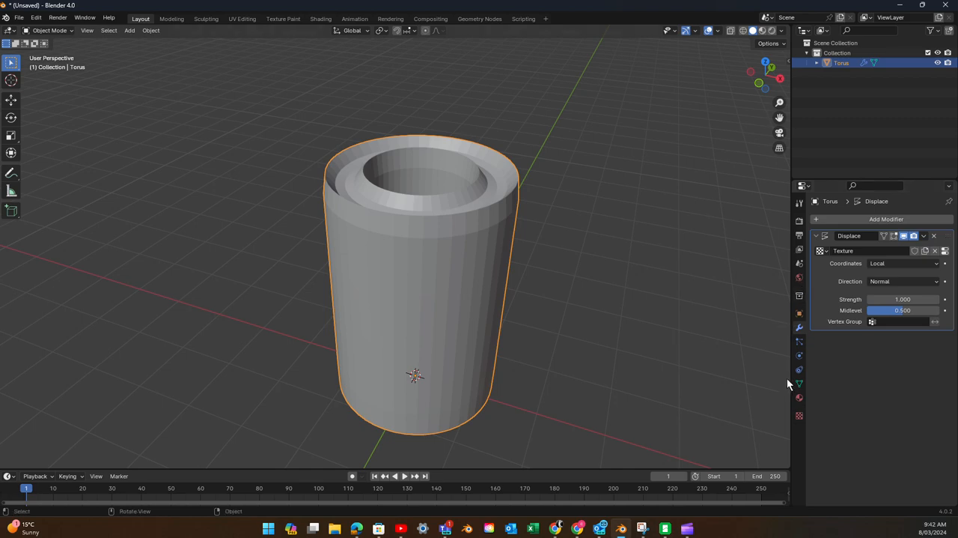
{"action": "left_click", "coordinate": [799, 416]}
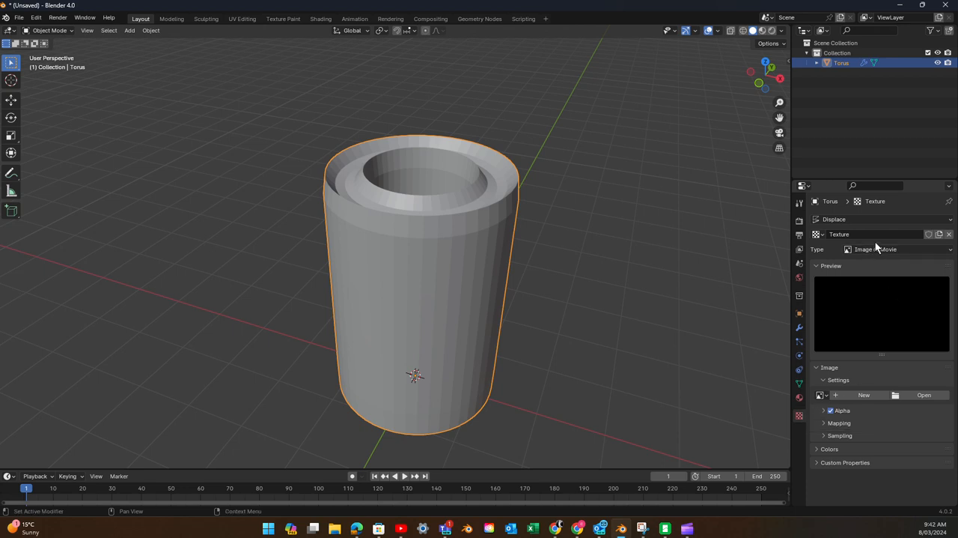
{"action": "left_click", "coordinate": [945, 252]}
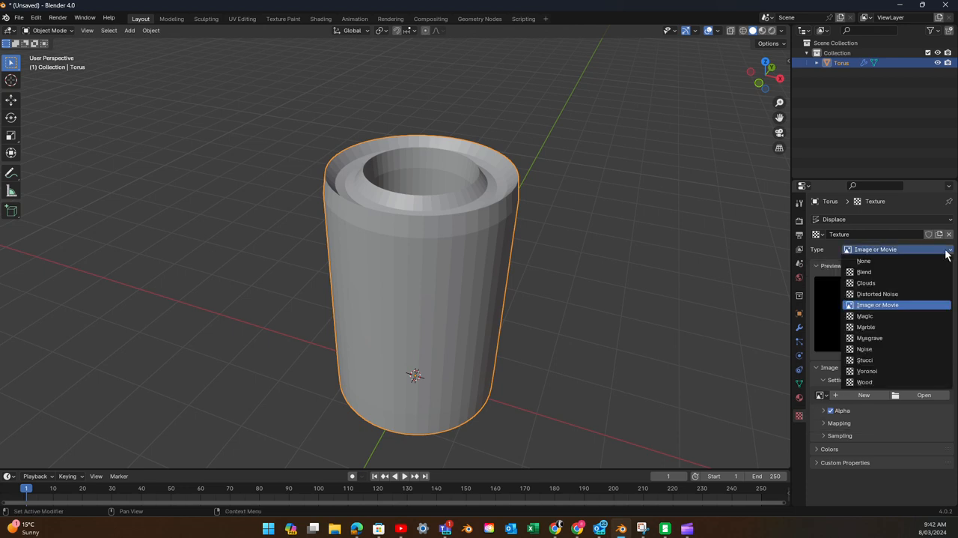
{"action": "left_click", "coordinate": [868, 371]}
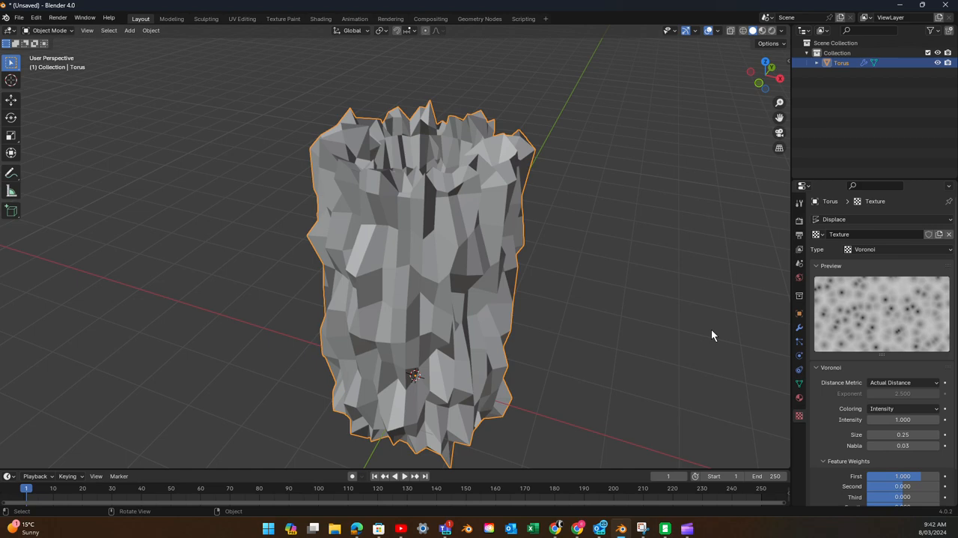
- Set the Displace modifier's strength to 0.400
{"action": "mouse_move", "coordinate": [647, 300]}
{"action": "middle_mouse_down"}
{"action": "mouse_move", "coordinate": [569, 349]}
{"action": "mouse_move", "coordinate": [516, 322]}
{"action": "mouse_move", "coordinate": [522, 306]}
{"action": "mouse_move", "coordinate": [591, 292]}
{"action": "mouse_move", "coordinate": [659, 300]}
{"action": "middle_mouse_up"}
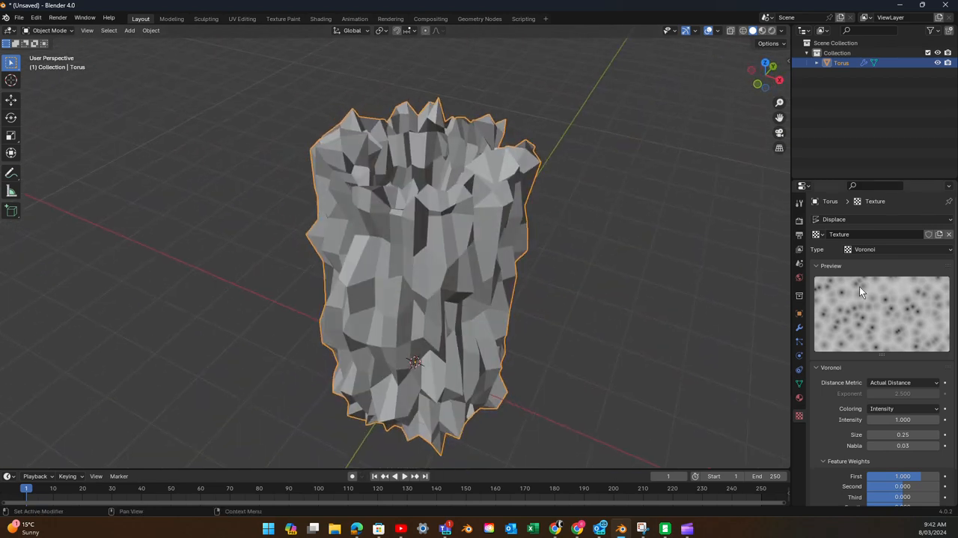
{"action": "left_click", "coordinate": [799, 328]}
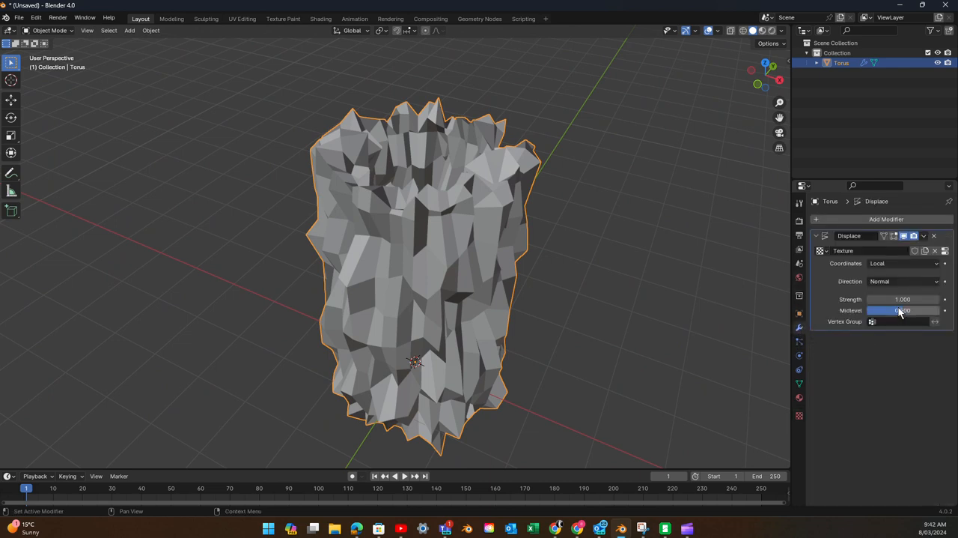
{"action": "left_click_drag", "start_coordinate": [896, 299], "coordinate": [866, 299]}
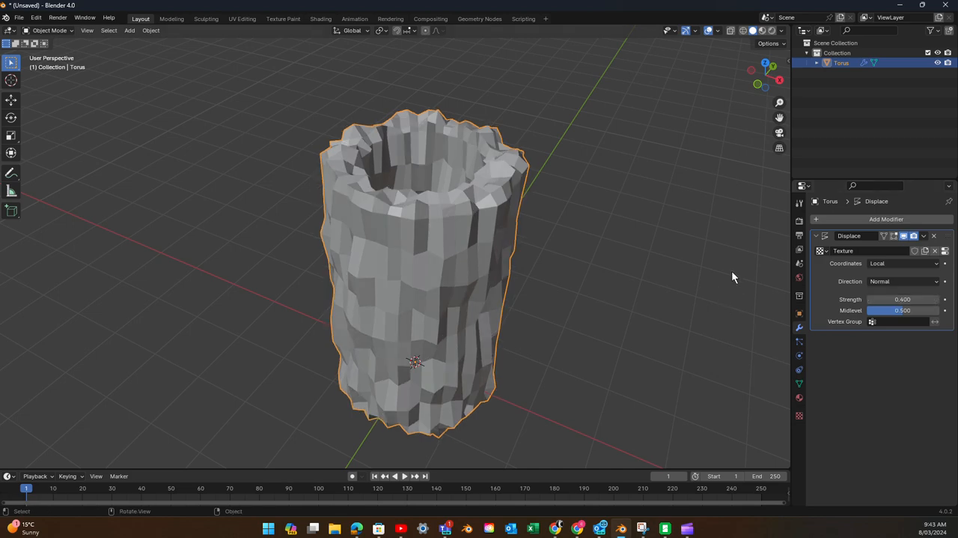
{"action": "middle_click_drag", "start_coordinate": [731, 271], "coordinate": [556, 232]}
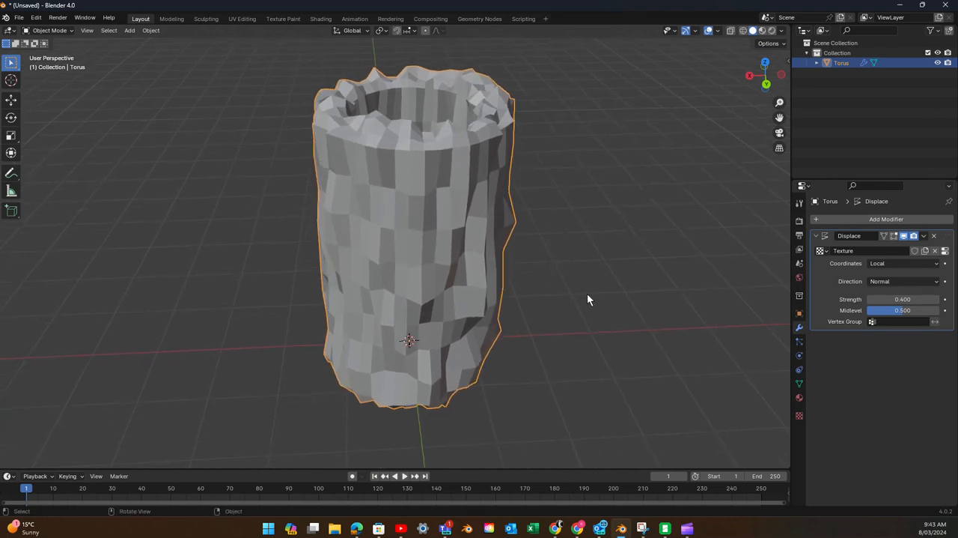
{"action": "scroll", "coordinate": [587, 300], "scroll_direction": "up", "scroll_amount": 3}
{"action": "scroll", "coordinate": [587, 299], "scroll_direction": "down", "scroll_amount": 5}
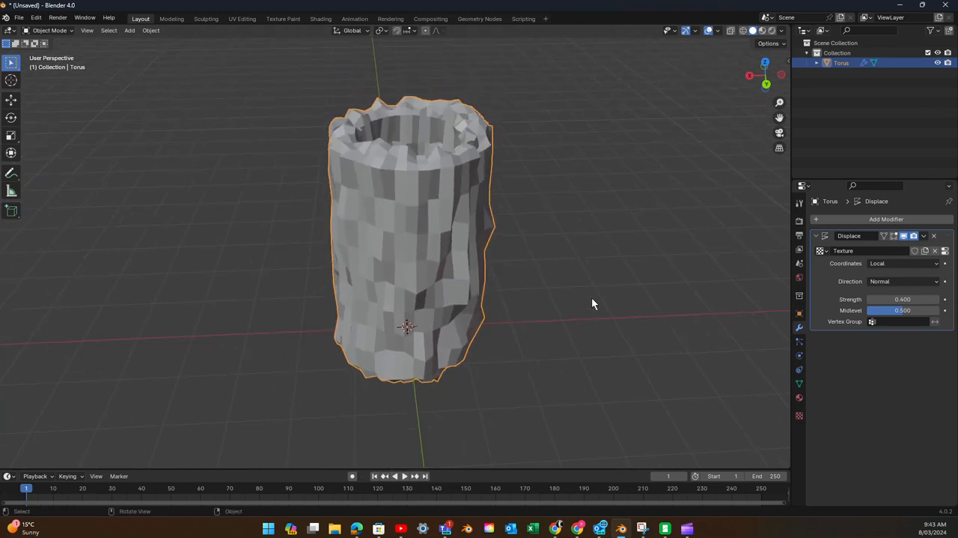
{"action": "middle_click_drag", "start_coordinate": [592, 298], "coordinate": [552, 297]}
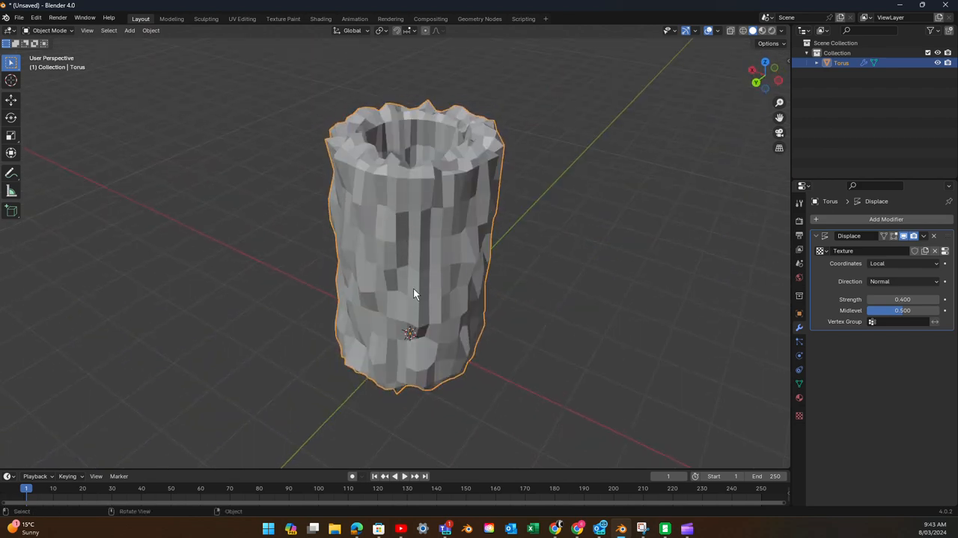
{"action": "middle_click_drag", "start_coordinate": [413, 288], "coordinate": [515, 281]}
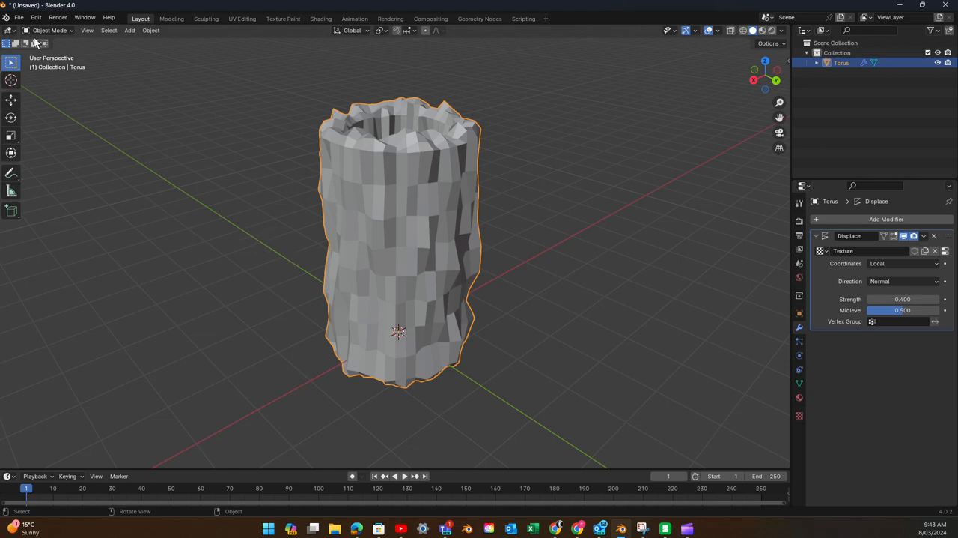
- Save the Blender file to the Desktop under the name "new lamp"
{"action": "left_click", "coordinate": [19, 18]}
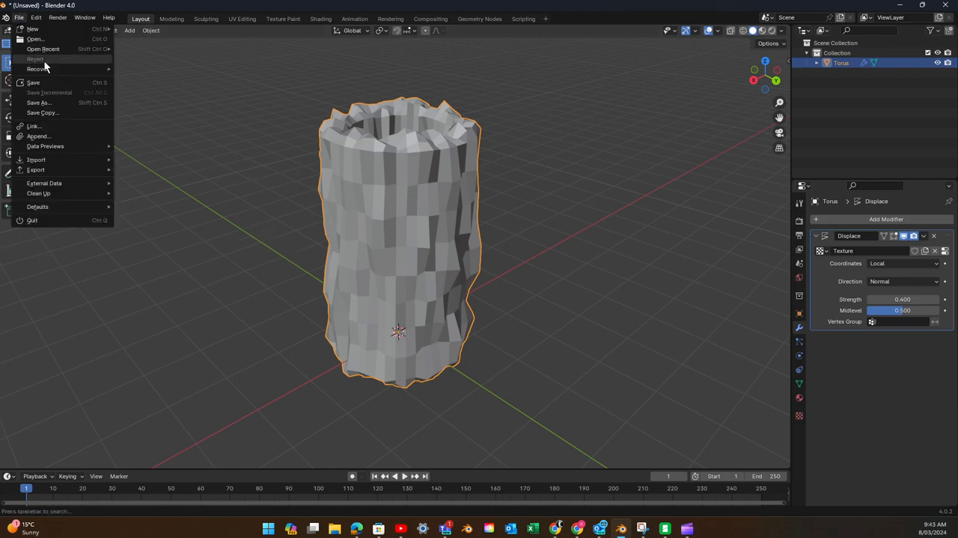
{"action": "mouse_move", "coordinate": [34, 149]}
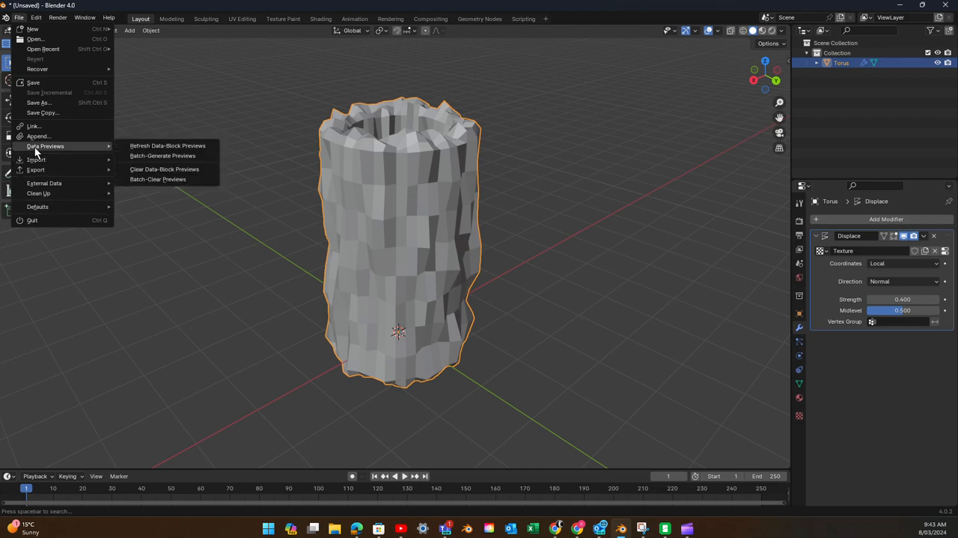
{"action": "left_click", "coordinate": [37, 102]}
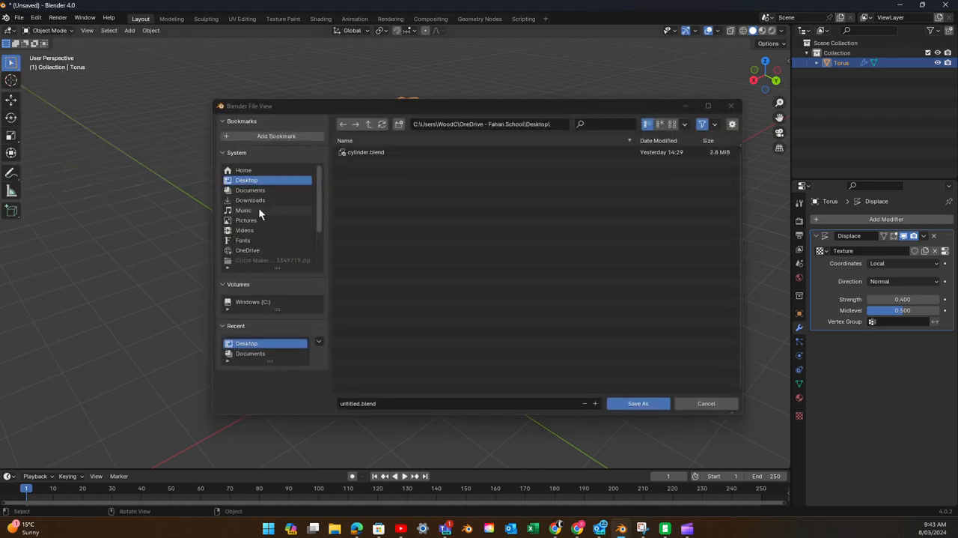
{"action": "left_click", "coordinate": [359, 403]}
{"action": "left_click", "coordinate": [358, 403]}
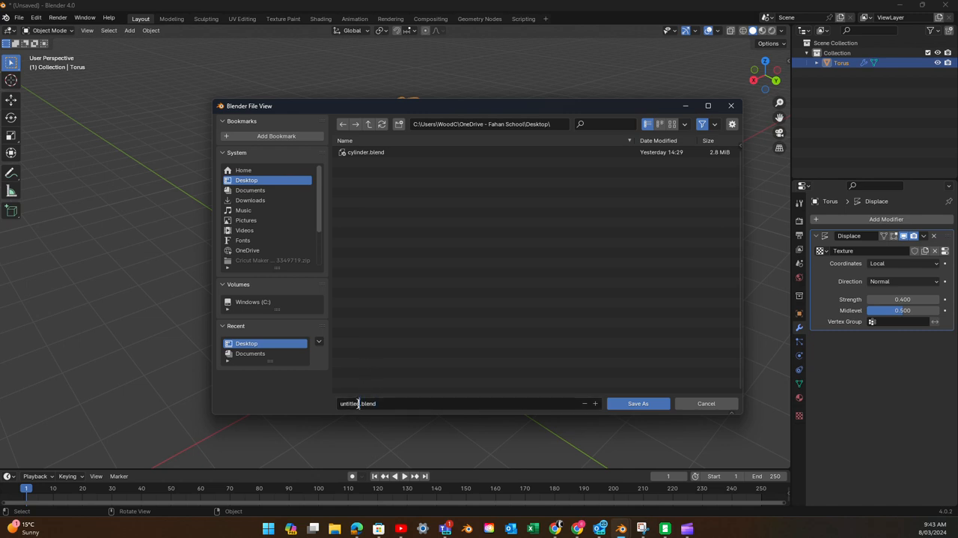
{"action": "left_click_drag", "start_coordinate": [358, 403], "coordinate": [329, 402]}
{"action": "type", "text": "new lamp"}
{"action": "left_click", "coordinate": [620, 405]}
{"action": "left_click", "coordinate": [620, 404]}
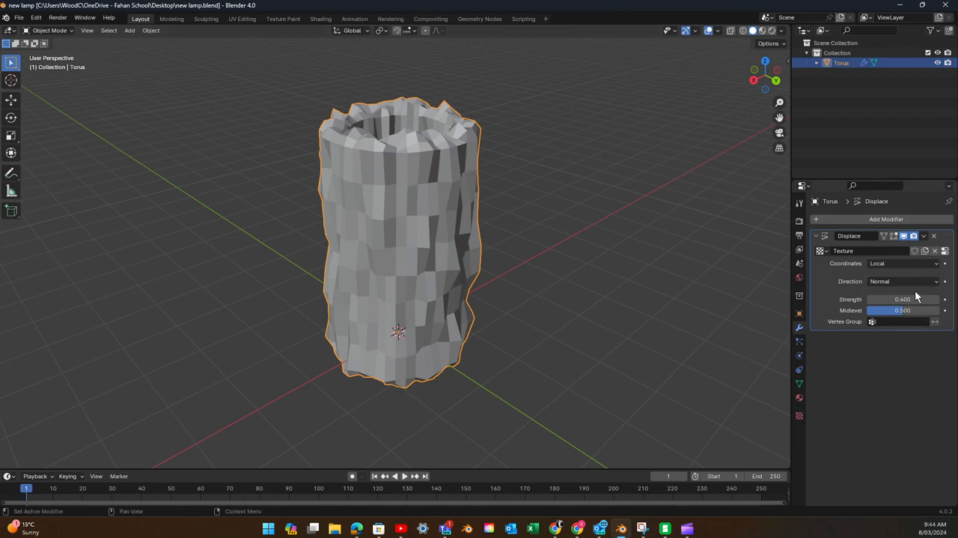
- Switch the 3D view area to the Preferences editor and search the add-ons for "tissue"
{"action": "middle_click_drag", "start_coordinate": [643, 281], "coordinate": [555, 307]}
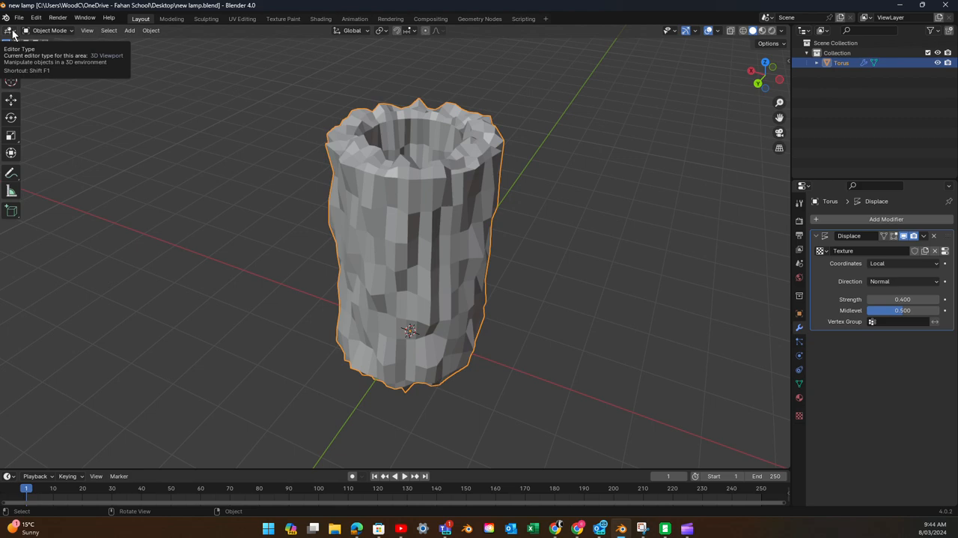
{"action": "left_click", "coordinate": [10, 31]}
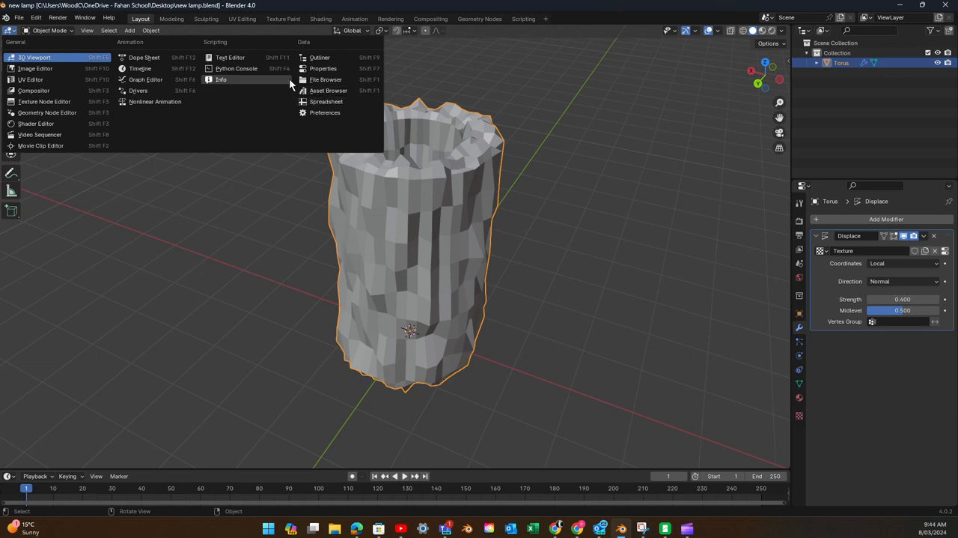
{"action": "left_click", "coordinate": [315, 111]}
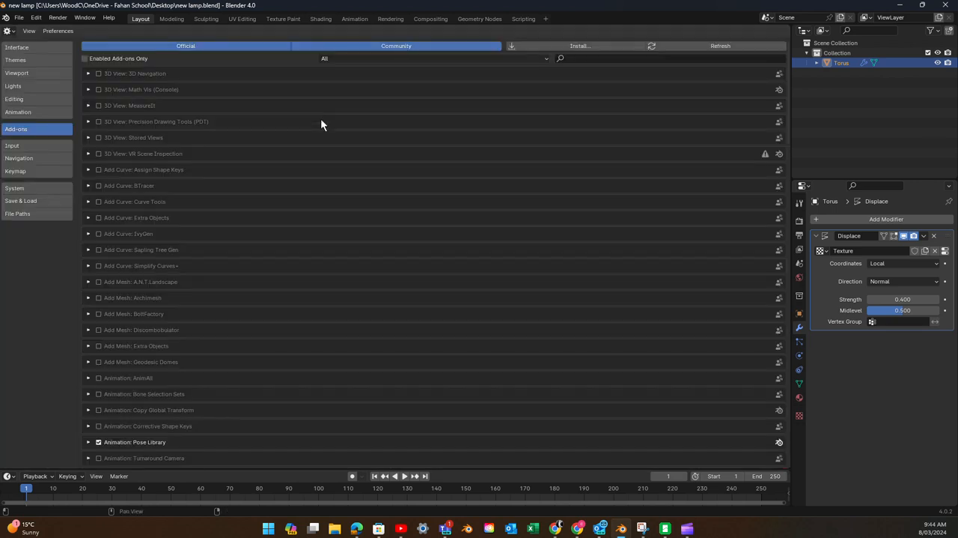
{"action": "left_click", "coordinate": [36, 49]}
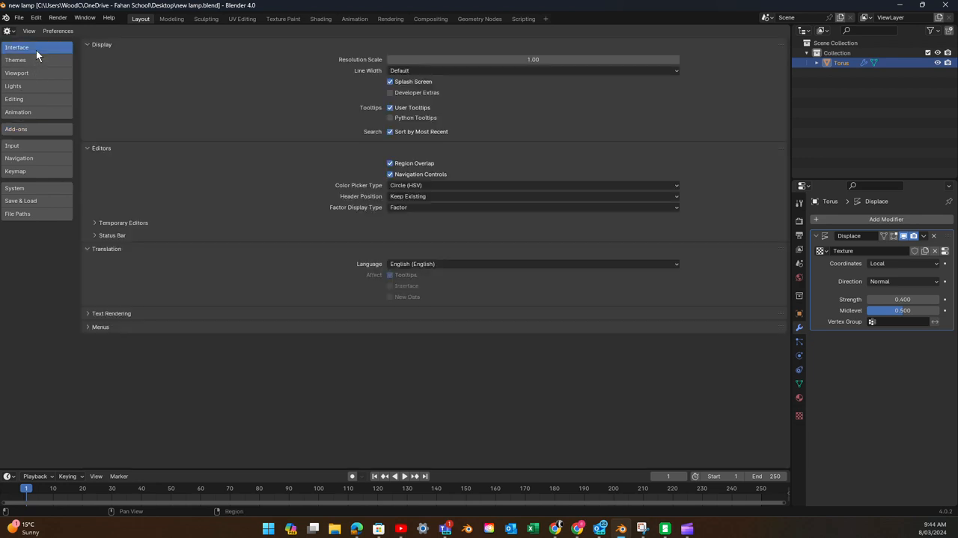
{"action": "left_click", "coordinate": [37, 129]}
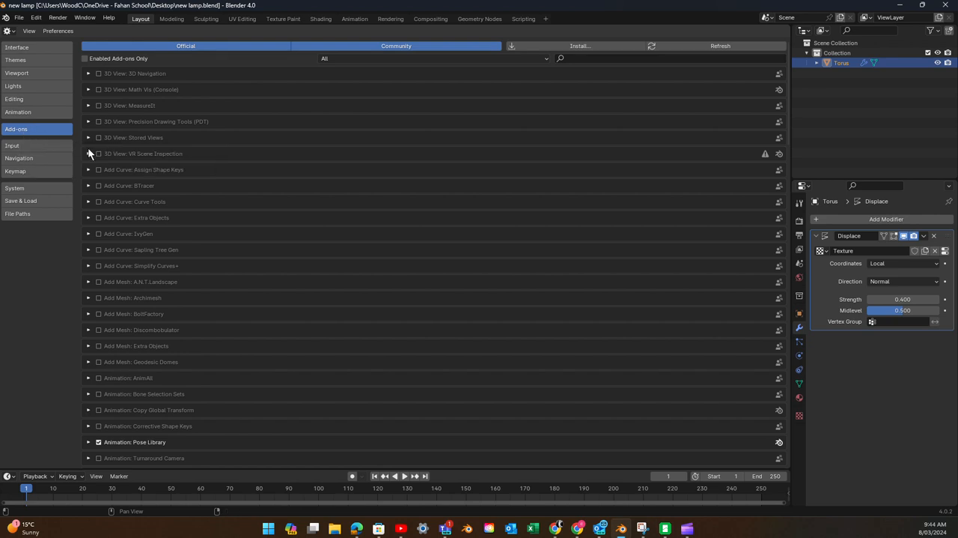
{"action": "left_click", "coordinate": [573, 60]}
{"action": "type", "text": "tissue"}
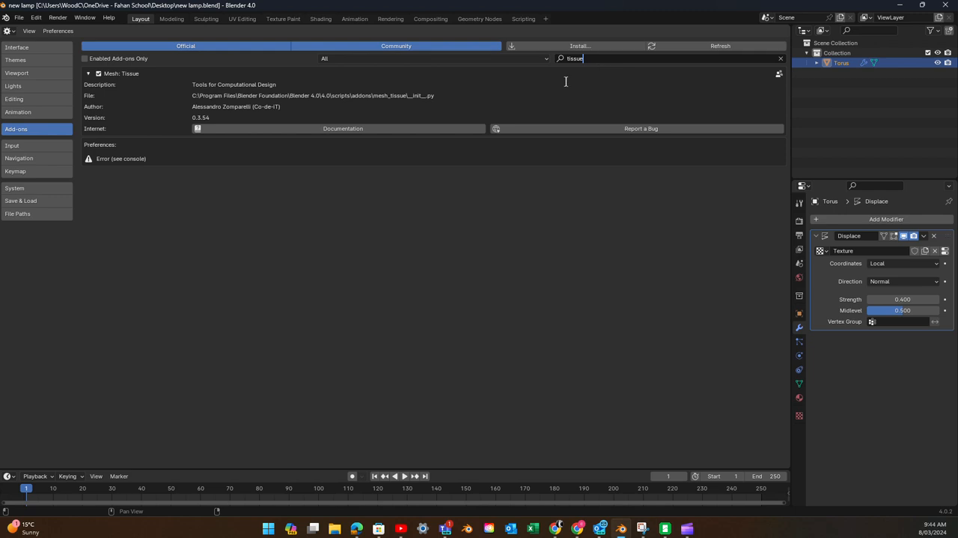
- Enable the Mesh: Tissue add-on and switch the area back to the 3D Viewport
{"action": "left_click", "coordinate": [98, 73]}
{"action": "left_click", "coordinate": [99, 74]}
{"action": "left_click", "coordinate": [98, 73]}
{"action": "left_click", "coordinate": [9, 31]}
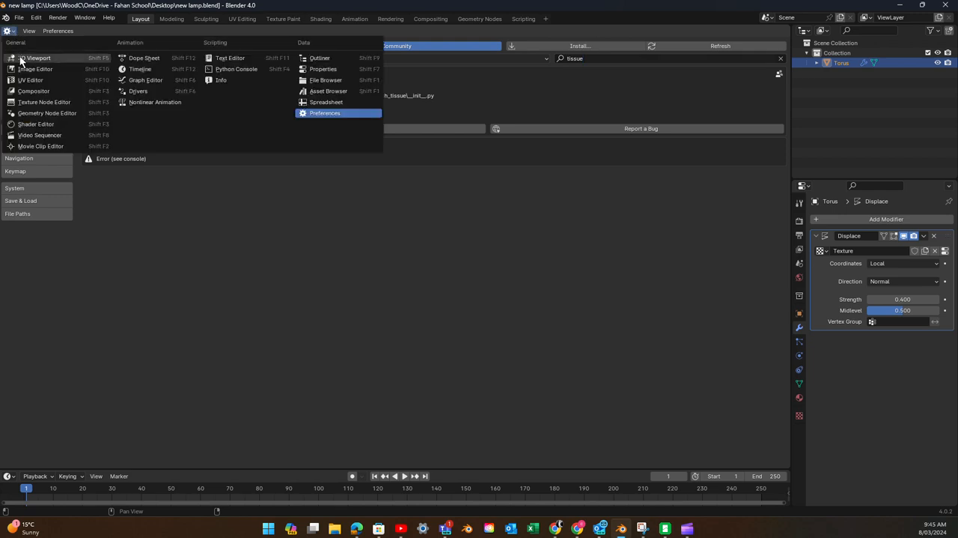
{"action": "left_click", "coordinate": [21, 59]}
- Generate a Dual Mesh from the torus with the Tissue tools, applying modifiers and using Triangles as source faces
{"action": "middle_click_drag", "start_coordinate": [216, 141], "coordinate": [386, 218]}
{"action": "scroll", "coordinate": [385, 218], "scroll_direction": "up", "scroll_amount": 3}
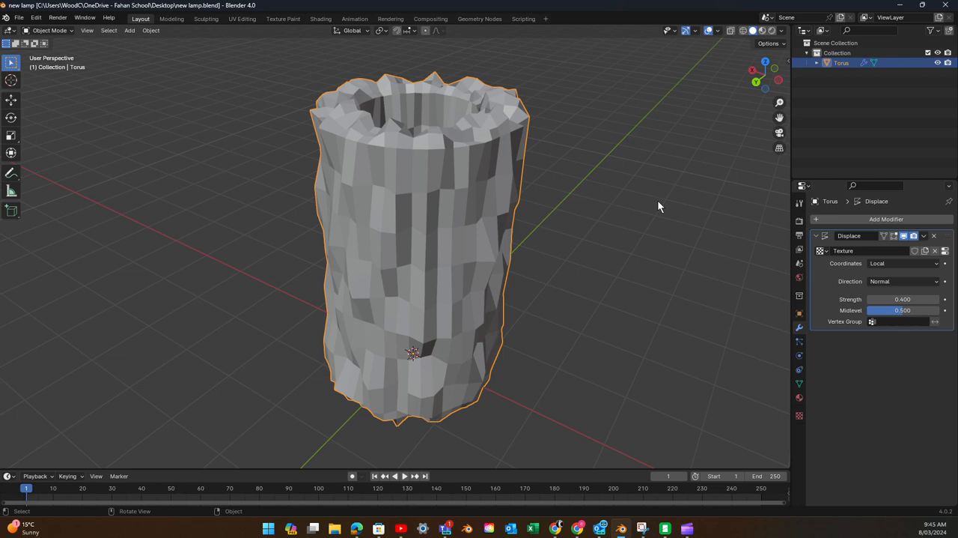
{"action": "key", "text": "n"}
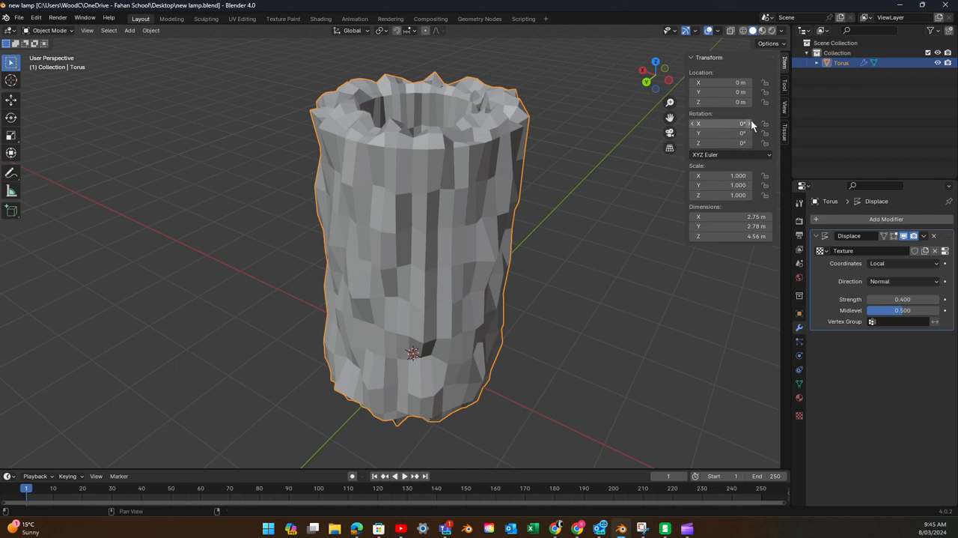
{"action": "left_click", "coordinate": [784, 133]}
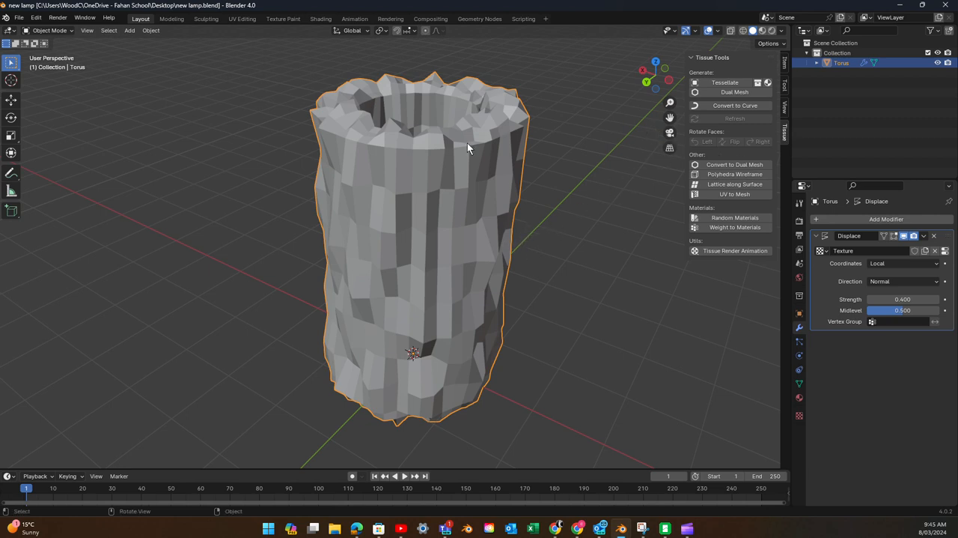
{"action": "left_click", "coordinate": [727, 90]}
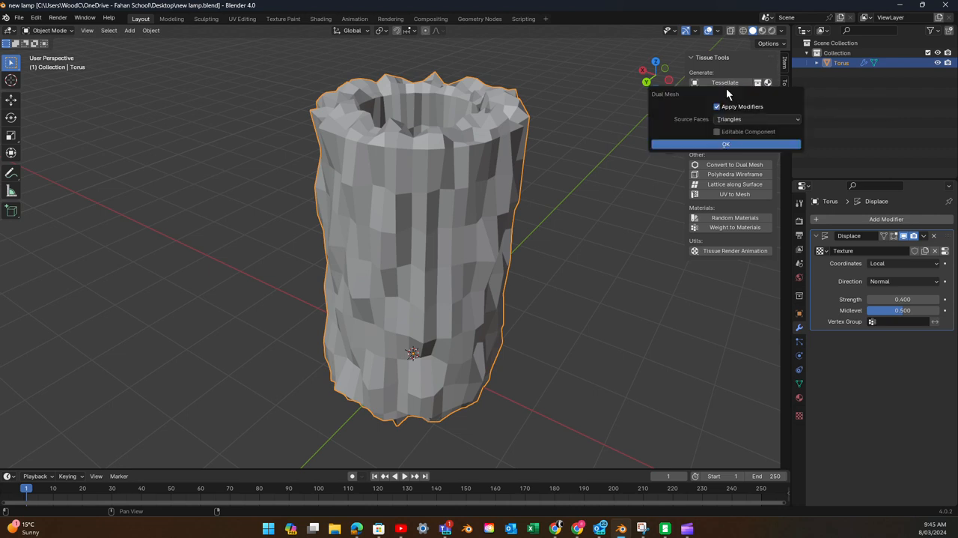
{"action": "left_click", "coordinate": [724, 143]}
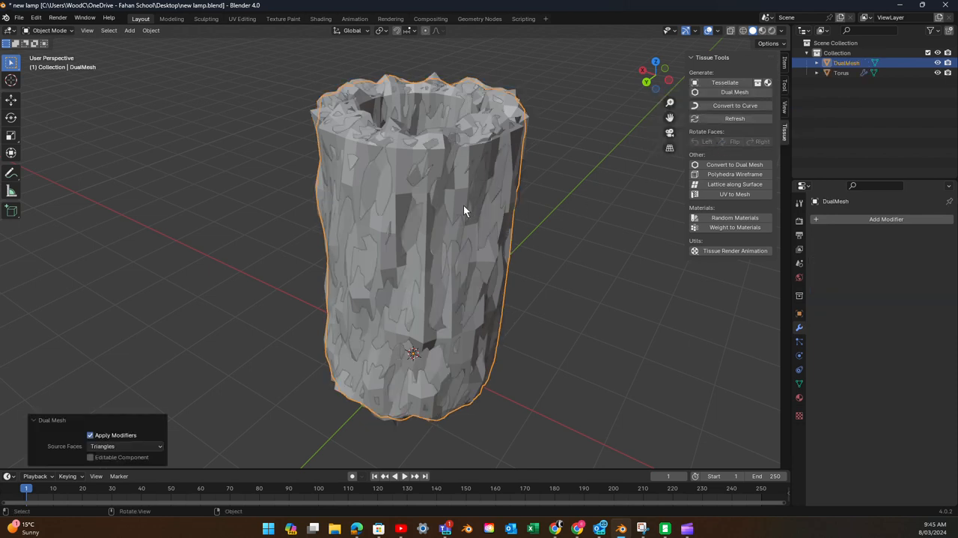
- Select the dual mesh and move it about 3.56 m along the X axis, clear of the original torus
{"action": "left_click", "coordinate": [542, 219]}
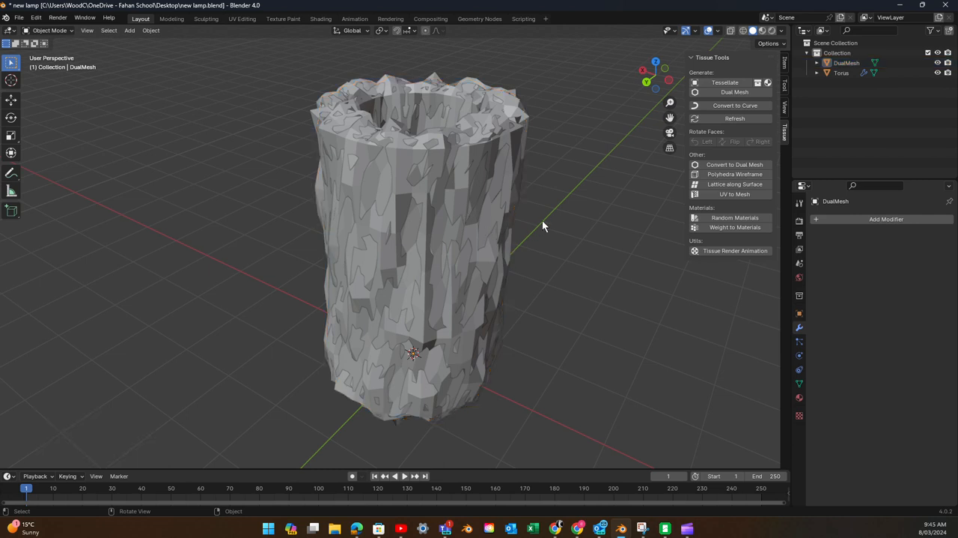
{"action": "left_click", "coordinate": [421, 179]}
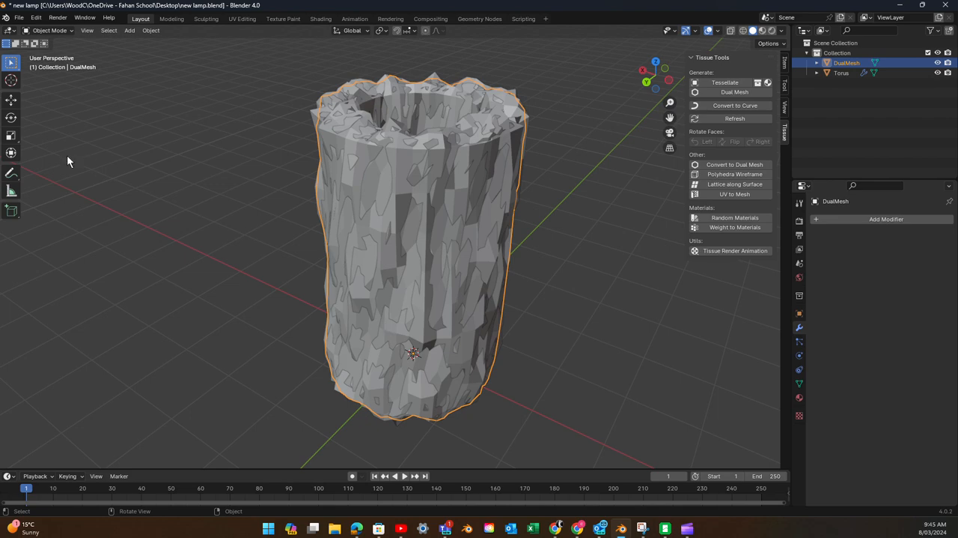
{"action": "left_click", "coordinate": [11, 100]}
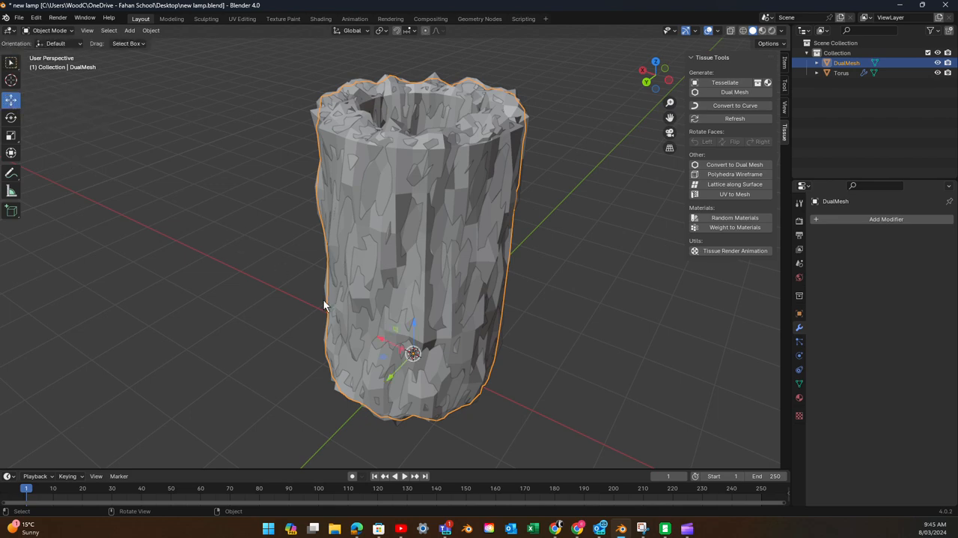
{"action": "key", "text": "shift+d"}
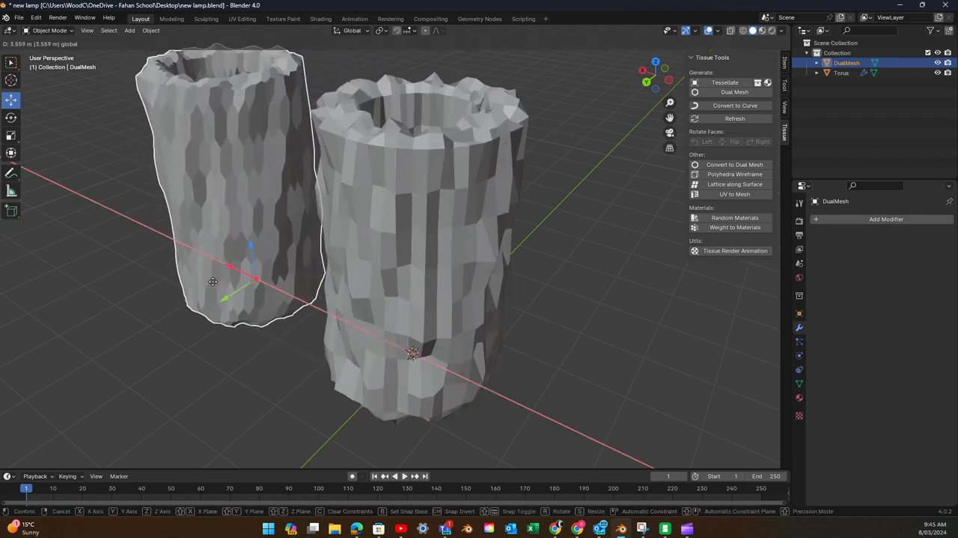
{"action": "left_click", "coordinate": [245, 315]}
- Delete the original torus, leaving only the dual mesh in the scene
{"action": "middle_click_drag", "start_coordinate": [244, 314], "coordinate": [419, 284]}
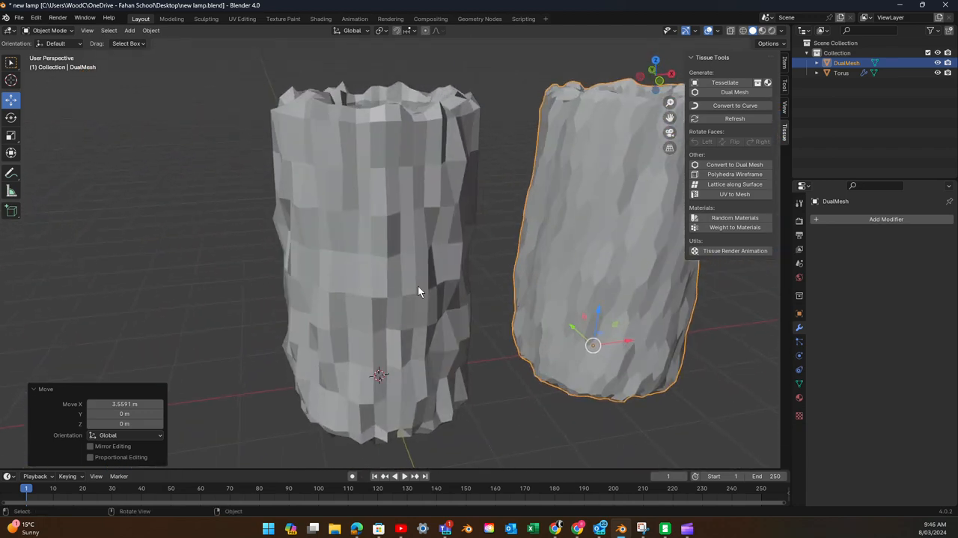
{"action": "left_click", "coordinate": [436, 245]}
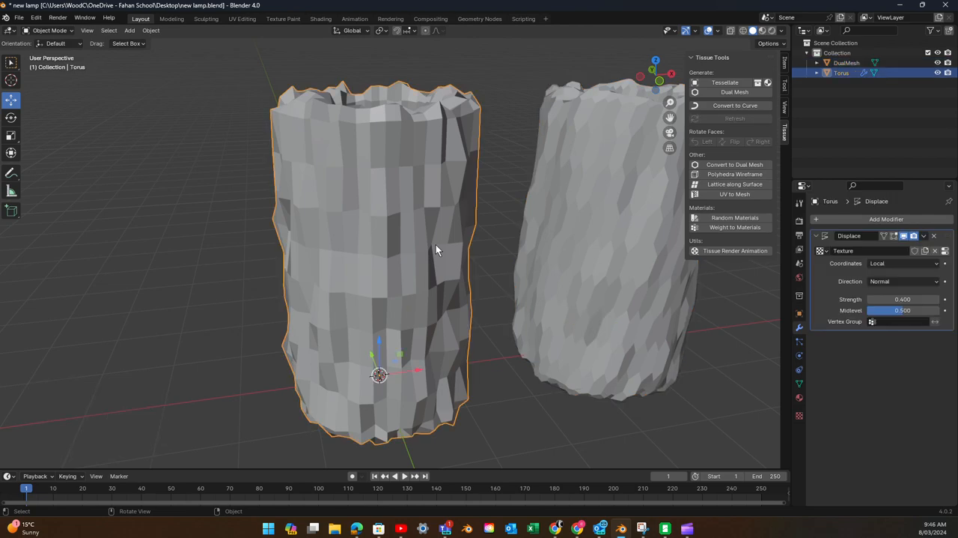
{"action": "key", "text": "x"}
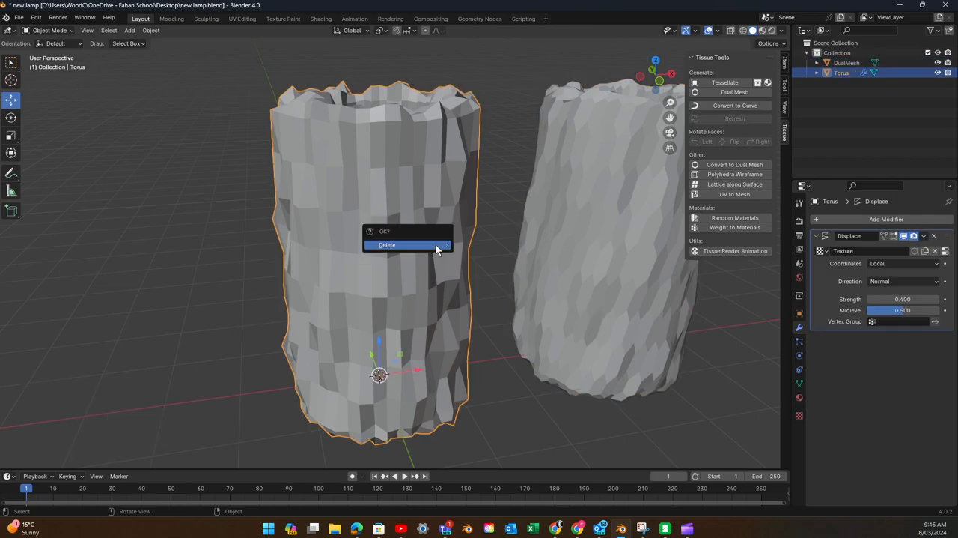
{"action": "left_click", "coordinate": [436, 244]}
- Select the dual mesh, switch it to Edit Mode and examine its face pattern from the side
{"action": "left_click", "coordinate": [561, 288]}
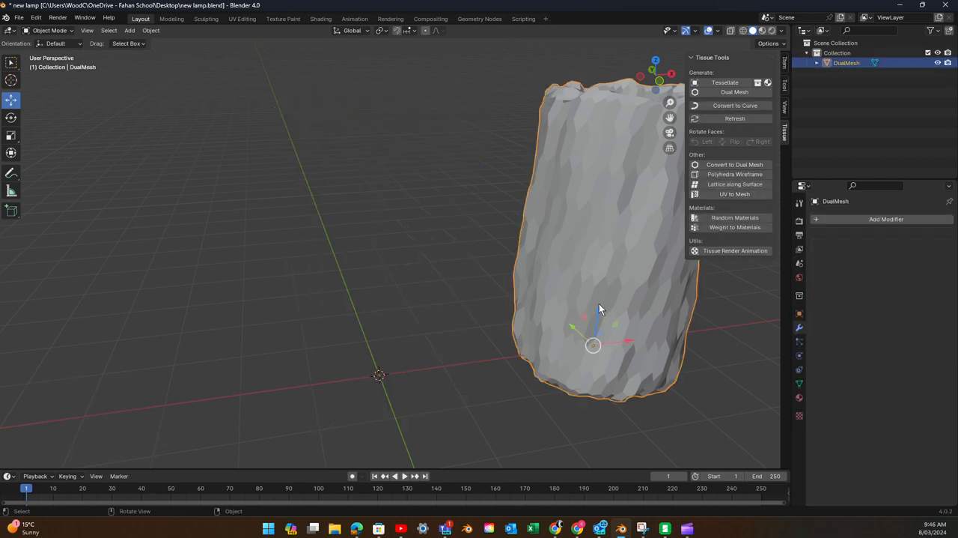
{"action": "middle_click_drag", "start_coordinate": [599, 304], "coordinate": [463, 294]}
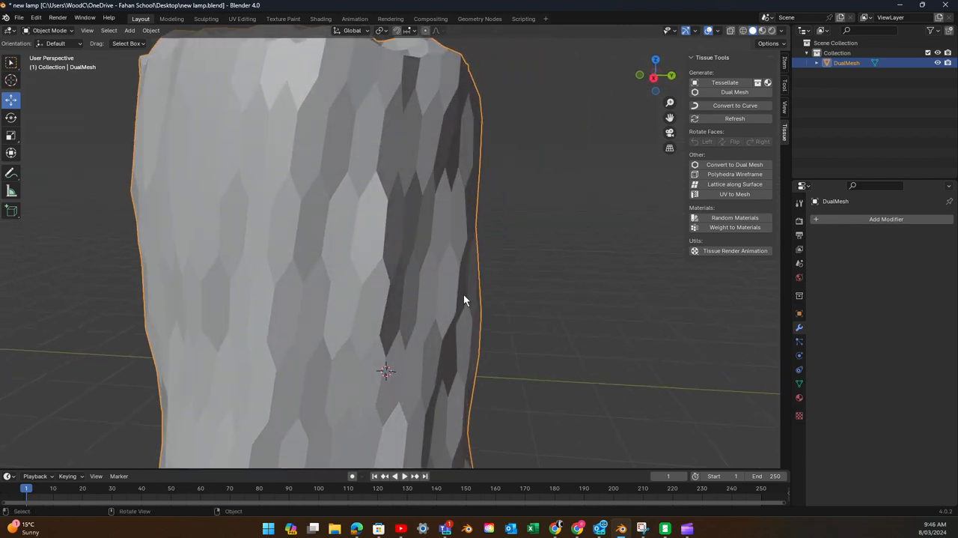
{"action": "key", "text": "Tab"}
{"action": "scroll", "coordinate": [431, 302], "scroll_direction": "up", "scroll_amount": 2}
{"action": "scroll", "coordinate": [408, 307], "scroll_direction": "down", "scroll_amount": 5}
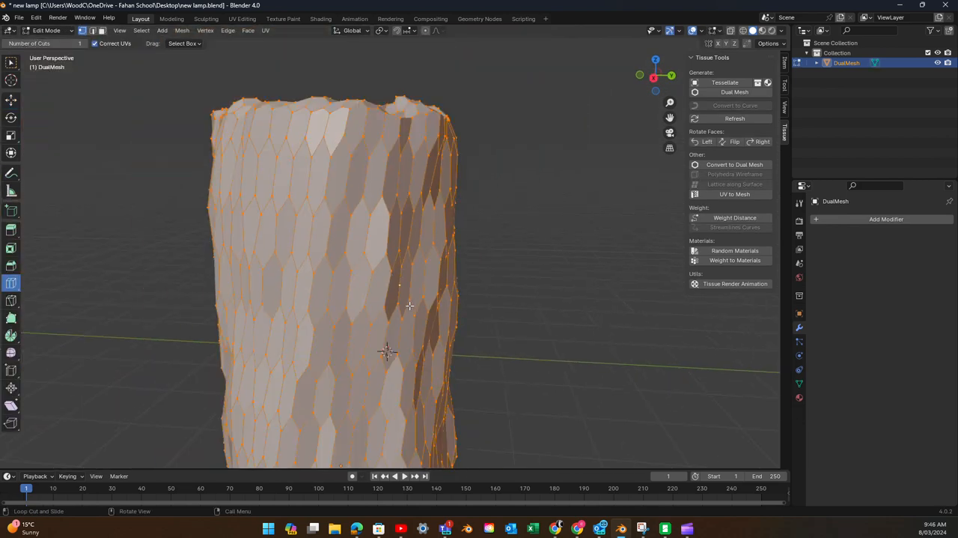
{"action": "middle_click_drag", "start_coordinate": [402, 319], "coordinate": [367, 262]}
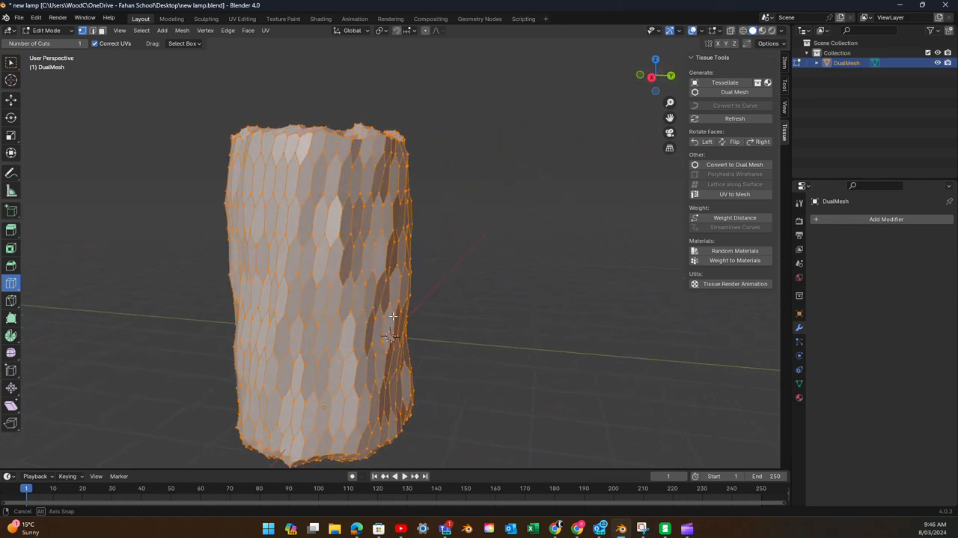
{"action": "scroll", "coordinate": [355, 244], "scroll_direction": "up", "scroll_amount": 2}
{"action": "scroll", "coordinate": [356, 245], "scroll_direction": "down", "scroll_amount": 3}
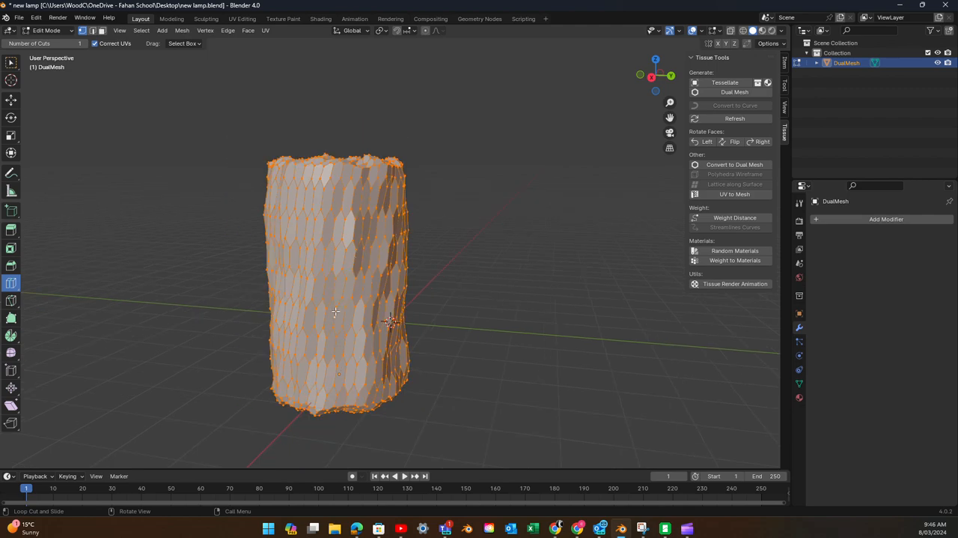
{"action": "scroll", "coordinate": [353, 292], "scroll_direction": "up", "scroll_amount": 3}
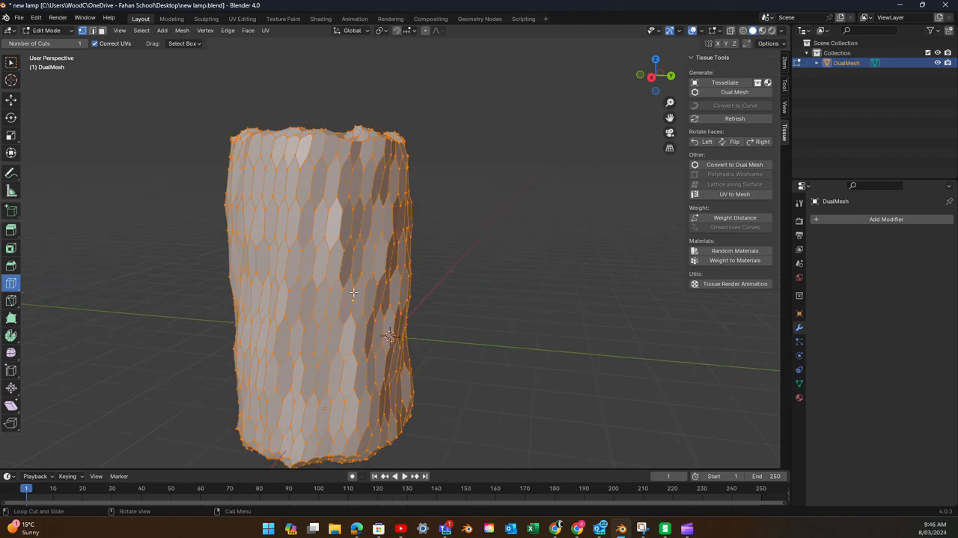
{"action": "scroll", "coordinate": [353, 291], "scroll_direction": "up", "scroll_amount": 2}
{"action": "scroll", "coordinate": [353, 292], "scroll_direction": "down", "scroll_amount": 5}
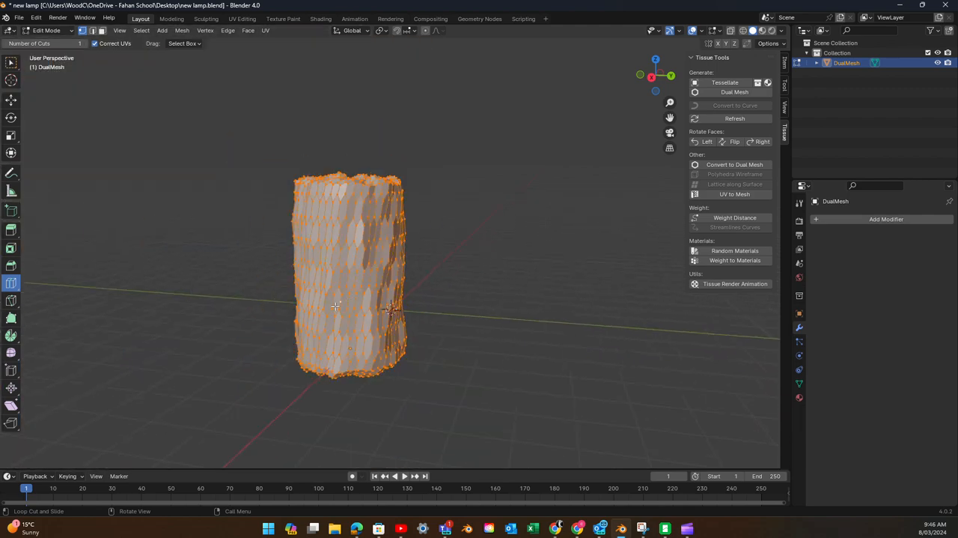
- Add a Wireframe modifier to the dual mesh
{"action": "middle_click_drag", "start_coordinate": [353, 291], "coordinate": [383, 318]}
{"action": "scroll", "coordinate": [383, 318], "scroll_direction": "up", "scroll_amount": 3}
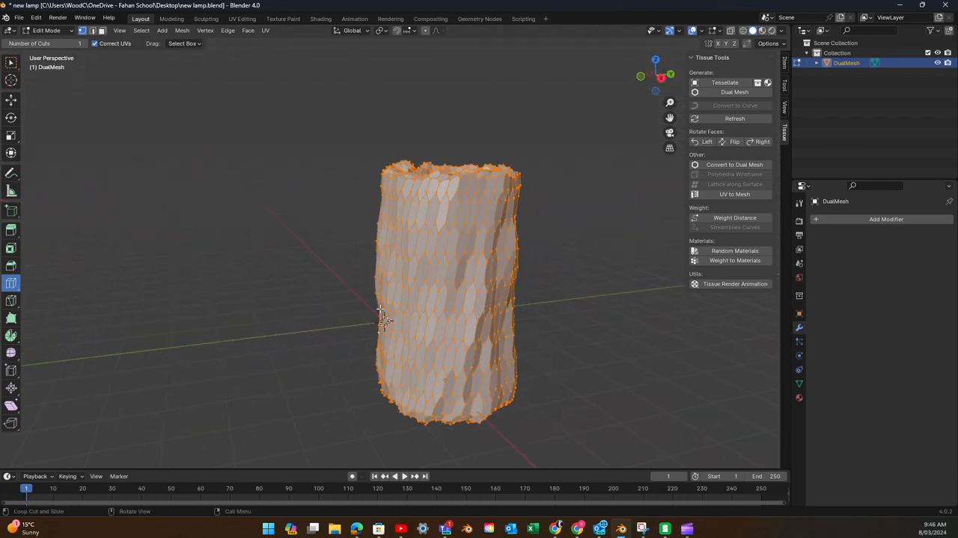
{"action": "scroll", "coordinate": [380, 309], "scroll_direction": "up", "scroll_amount": 1}
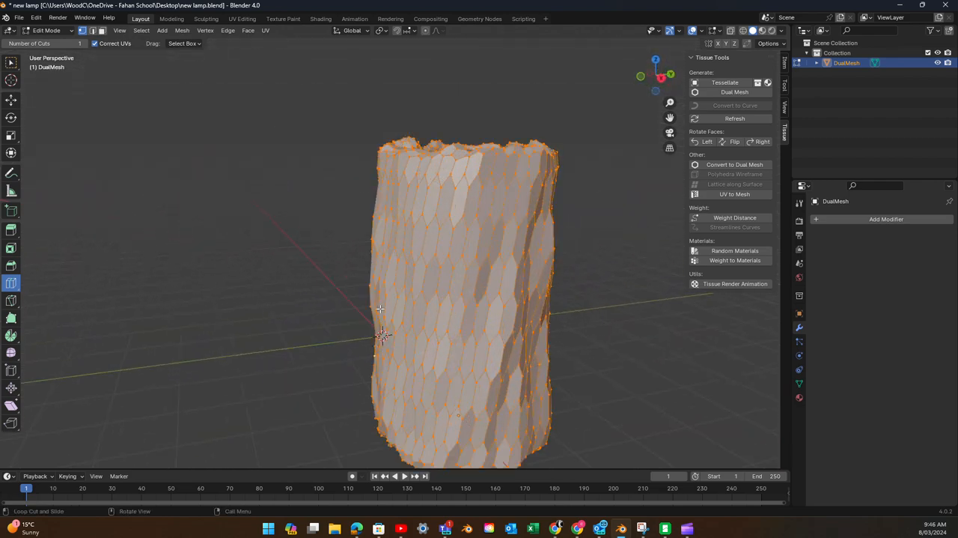
{"action": "scroll", "coordinate": [381, 309], "scroll_direction": "down", "scroll_amount": 2}
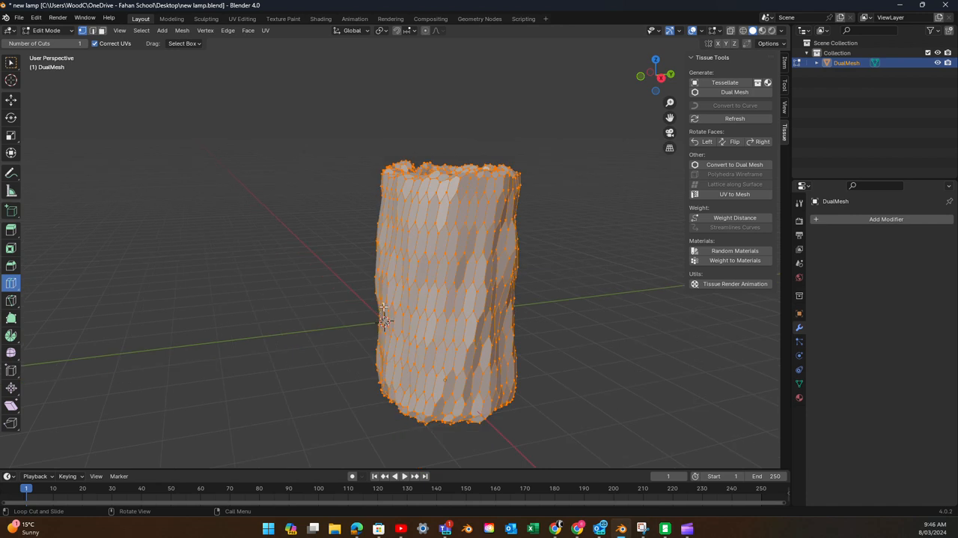
{"action": "left_click", "coordinate": [816, 219]}
{"action": "mouse_move", "coordinate": [815, 217]}
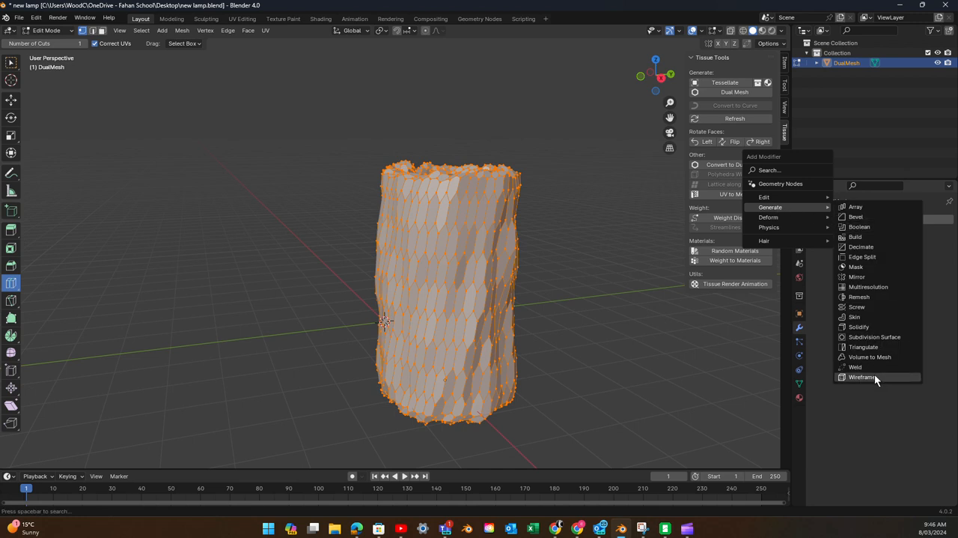
{"action": "left_click", "coordinate": [861, 377]}
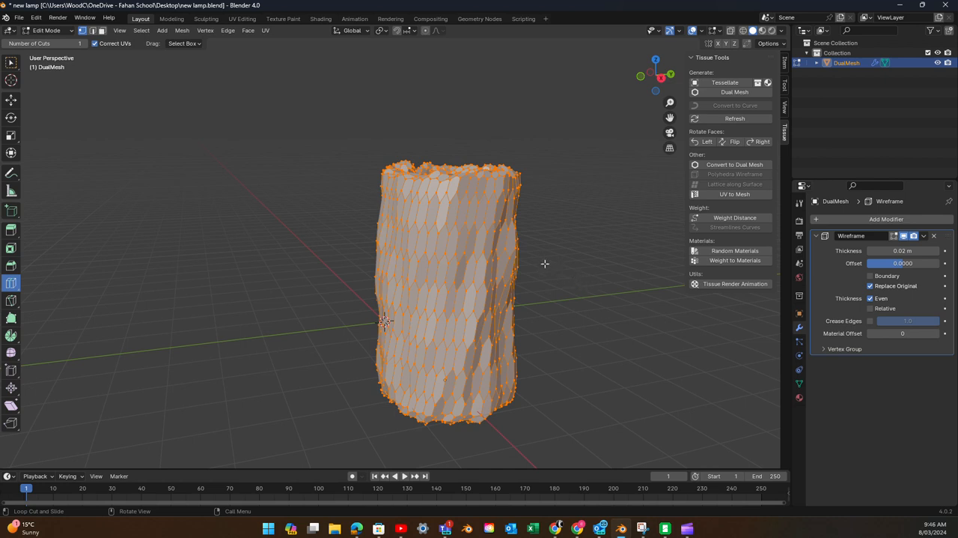
- Switch the dual mesh from Edit Mode back to Object Mode
{"action": "scroll", "coordinate": [556, 284], "scroll_direction": "up", "scroll_amount": 1}
{"action": "scroll", "coordinate": [557, 283], "scroll_direction": "down", "scroll_amount": 1}
{"action": "left_click", "coordinate": [53, 32]}
{"action": "left_click", "coordinate": [50, 38]}
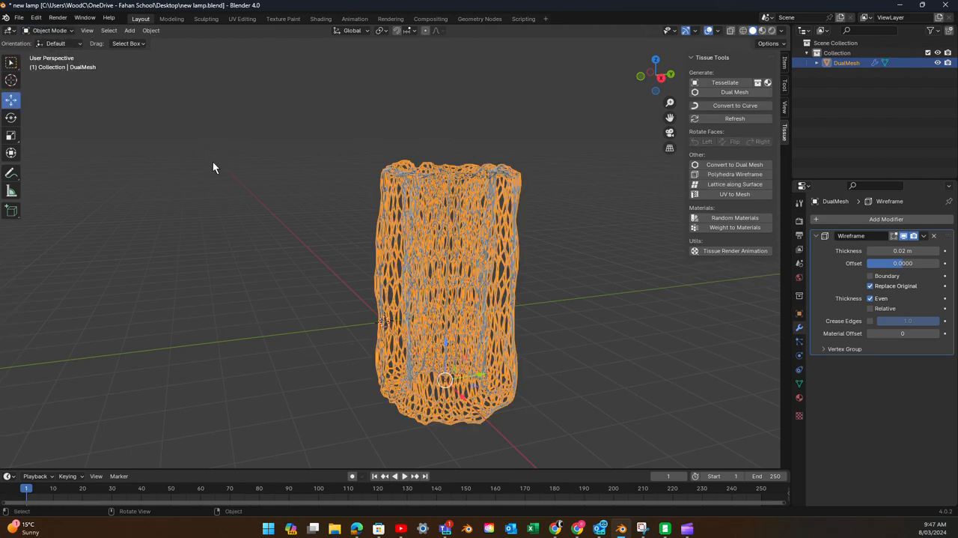
- Thicken the lattice struts by setting the Wireframe modifier's thickness to 0.064 m
{"action": "middle_click_drag", "start_coordinate": [212, 161], "coordinate": [237, 184]}
{"action": "scroll", "coordinate": [240, 184], "scroll_direction": "down", "scroll_amount": 2}
{"action": "scroll", "coordinate": [244, 179], "scroll_direction": "up", "scroll_amount": 6}
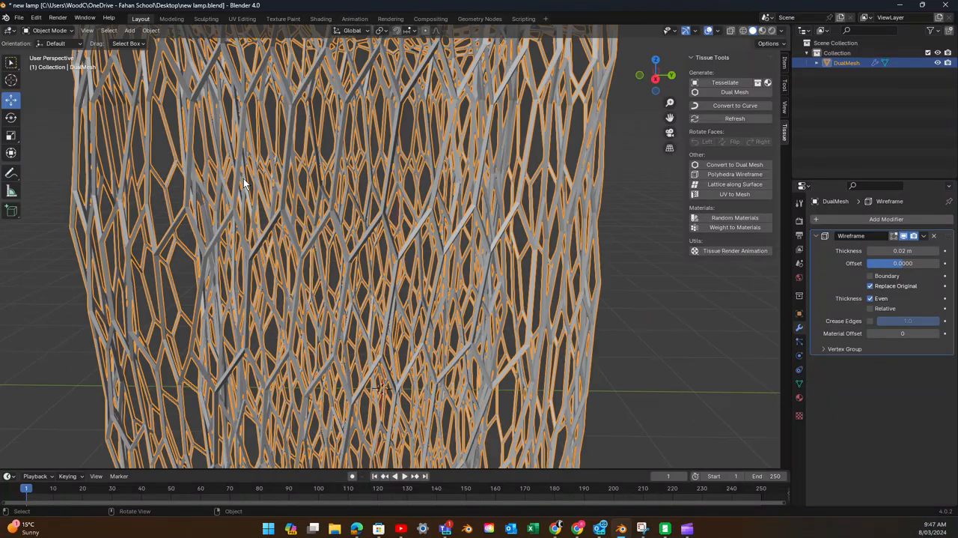
{"action": "scroll", "coordinate": [244, 178], "scroll_direction": "down", "scroll_amount": 8}
{"action": "mouse_move", "coordinate": [243, 181]}
{"action": "middle_mouse_down"}
{"action": "mouse_move", "coordinate": [285, 107]}
{"action": "mouse_move", "coordinate": [270, 156]}
{"action": "mouse_move", "coordinate": [241, 184]}
{"action": "middle_mouse_up"}
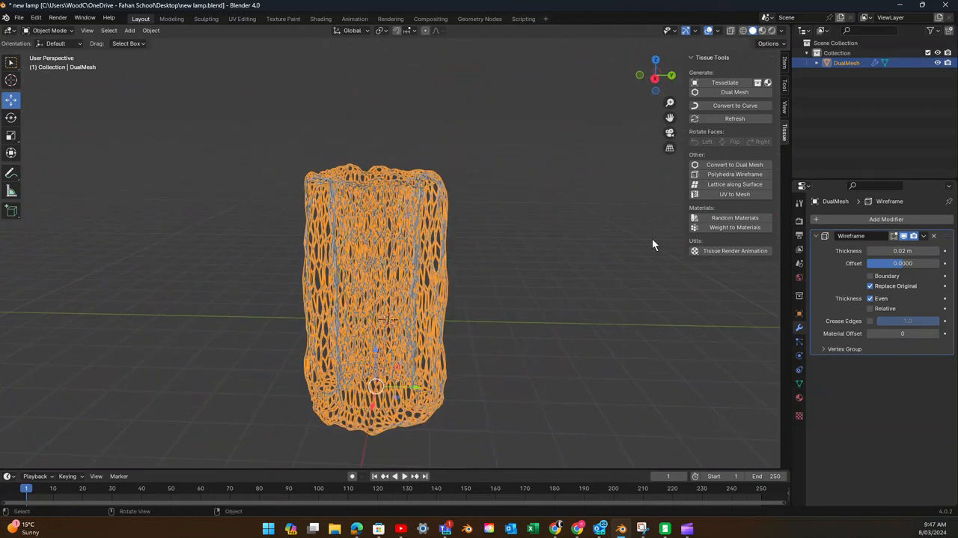
{"action": "left_click_drag", "start_coordinate": [903, 251], "coordinate": [938, 251]}
{"action": "mouse_move", "coordinate": [640, 257]}
{"action": "middle_mouse_down"}
{"action": "mouse_move", "coordinate": [547, 277]}
{"action": "mouse_move", "coordinate": [505, 305]}
{"action": "mouse_move", "coordinate": [441, 292]}
{"action": "mouse_move", "coordinate": [571, 244]}
{"action": "mouse_move", "coordinate": [626, 259]}
{"action": "middle_mouse_up"}
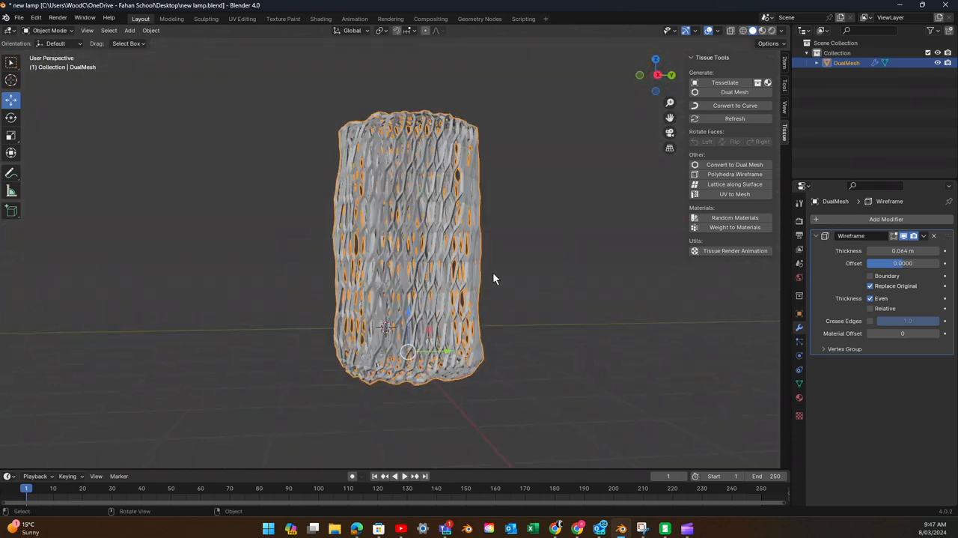
- Add a Subdivision Surface modifier to the lattice and set its viewport levels to 2
{"action": "left_click", "coordinate": [815, 217]}
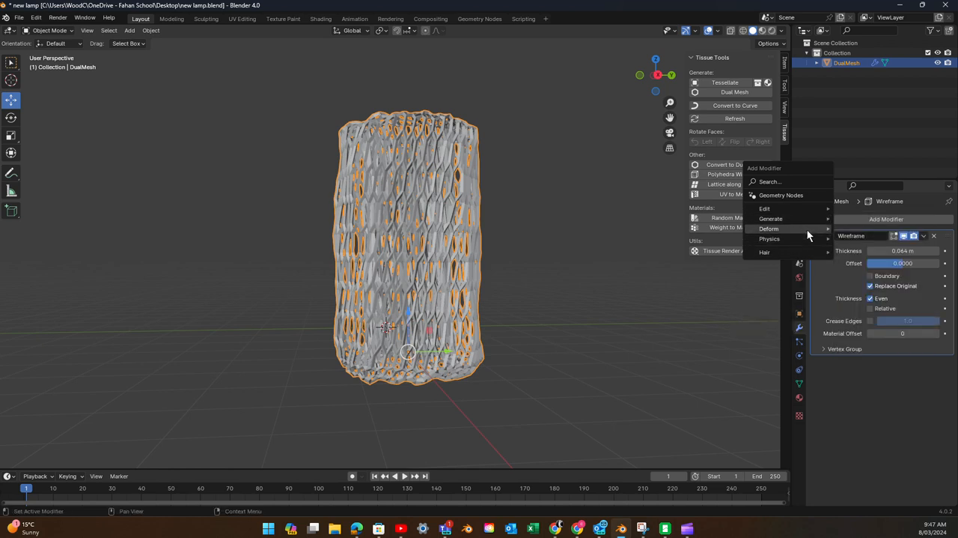
{"action": "mouse_move", "coordinate": [786, 215]}
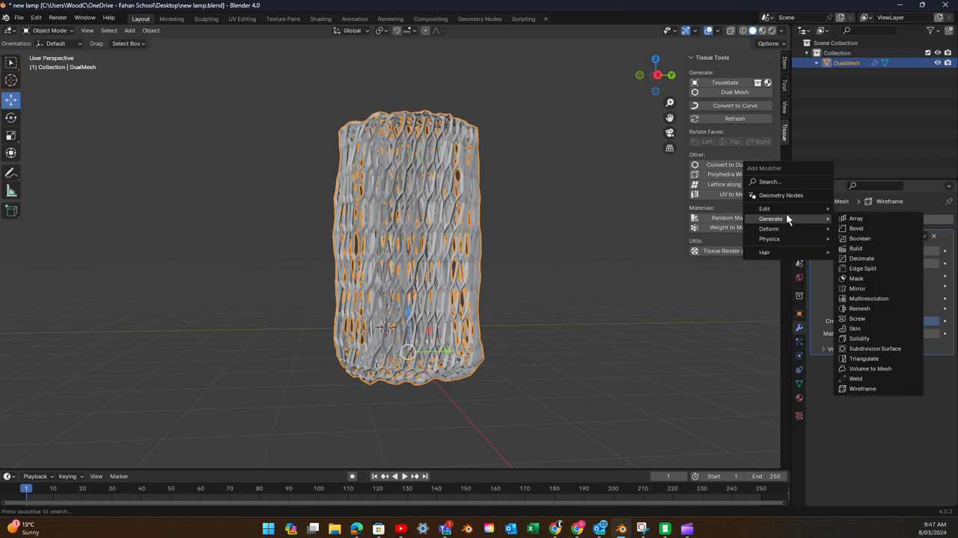
{"action": "left_click", "coordinate": [875, 347]}
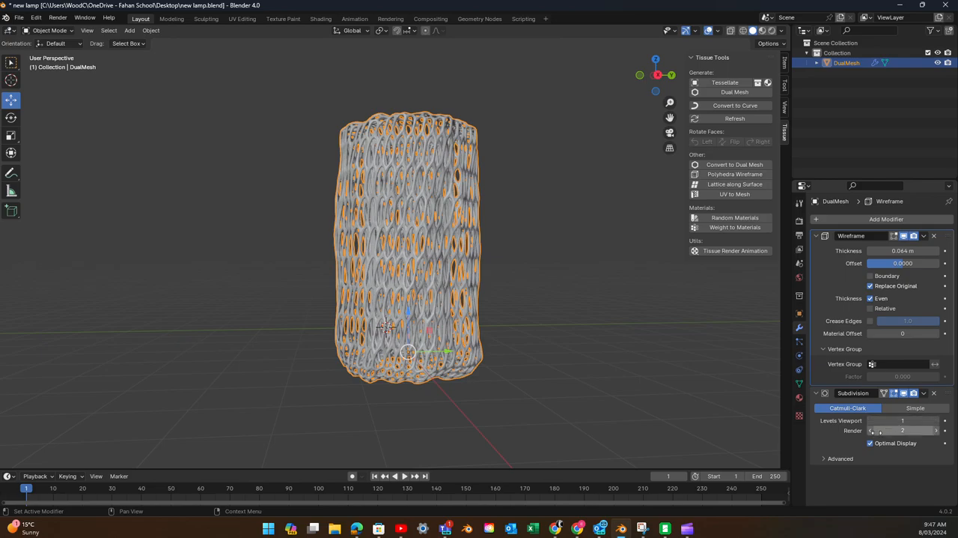
{"action": "scroll", "coordinate": [484, 316], "scroll_direction": "up", "scroll_amount": 4}
{"action": "scroll", "coordinate": [484, 311], "scroll_direction": "up", "scroll_amount": 2}
{"action": "scroll", "coordinate": [484, 311], "scroll_direction": "down", "scroll_amount": 2}
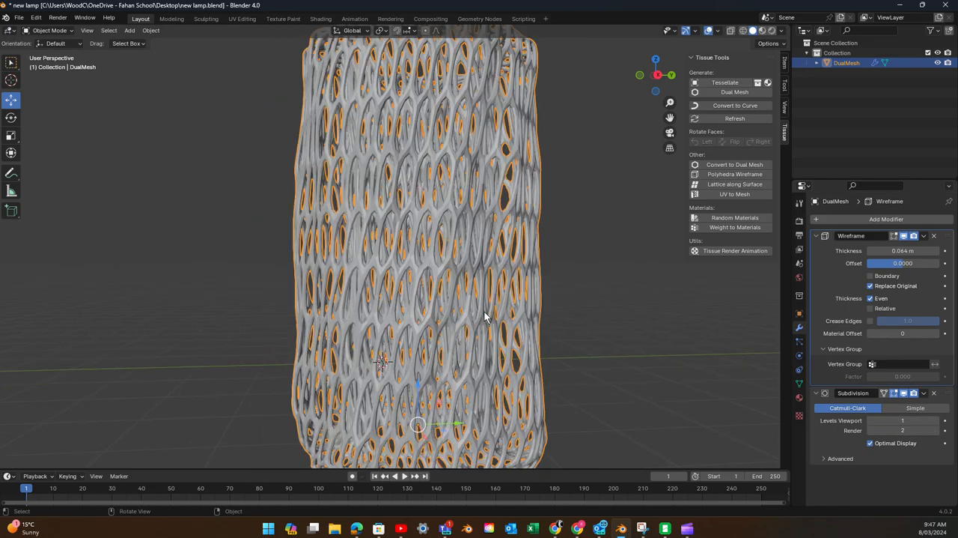
{"action": "middle_click_drag", "start_coordinate": [485, 312], "coordinate": [508, 300]}
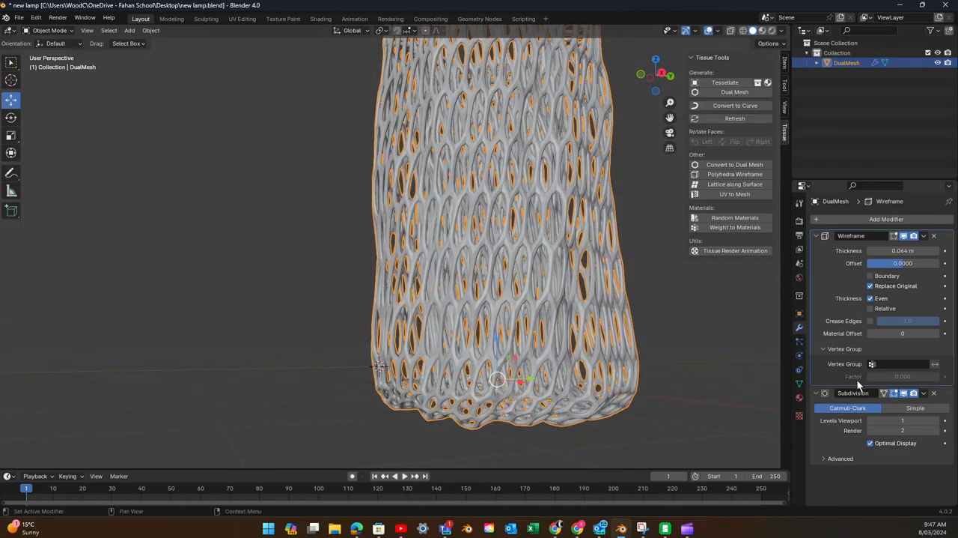
{"action": "left_click", "coordinate": [937, 422]}
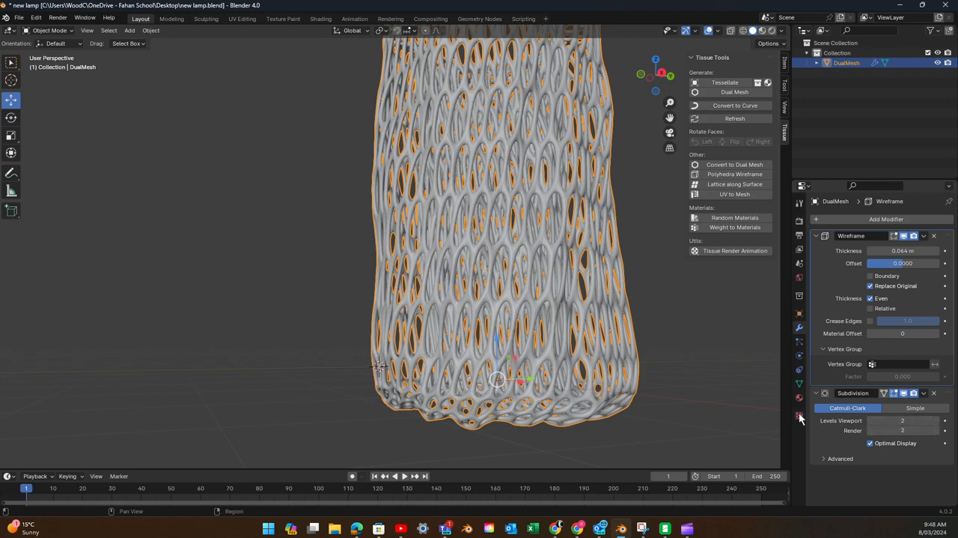
- Add a Decimate modifier to the dual mesh after the Subdivision modifier
{"action": "scroll", "coordinate": [686, 372], "scroll_direction": "up", "scroll_amount": 2}
{"action": "middle_click_drag", "start_coordinate": [686, 371], "coordinate": [638, 367]}
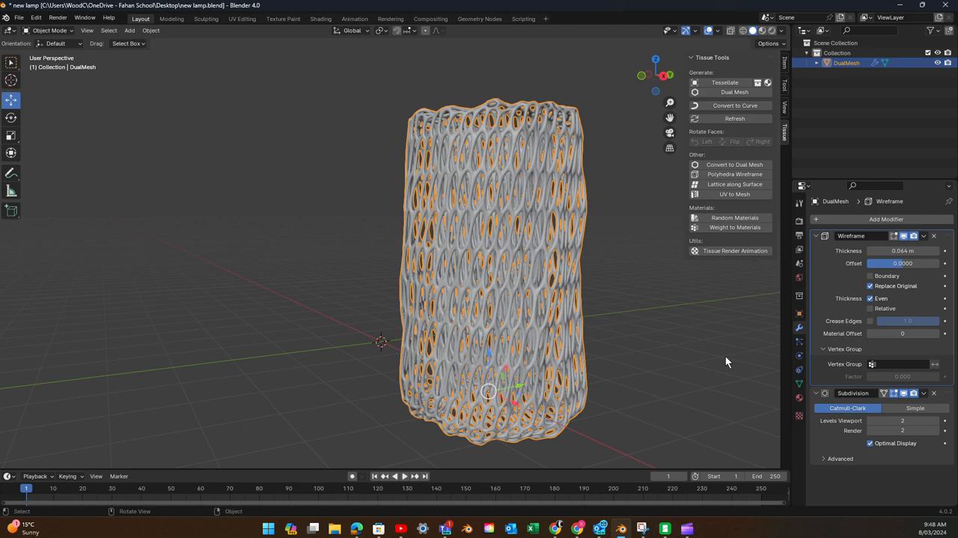
{"action": "left_click", "coordinate": [814, 216]}
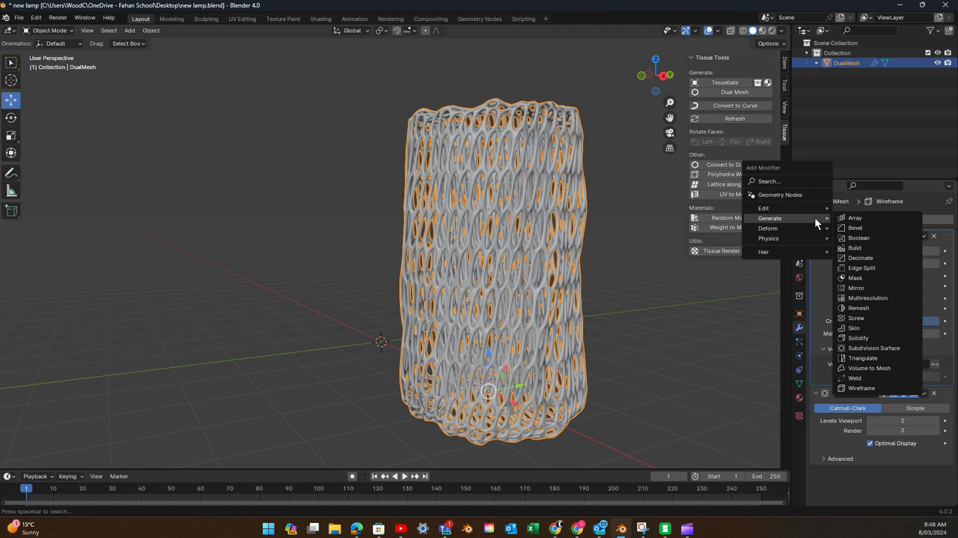
{"action": "mouse_move", "coordinate": [808, 228]}
{"action": "left_click", "coordinate": [858, 259]}
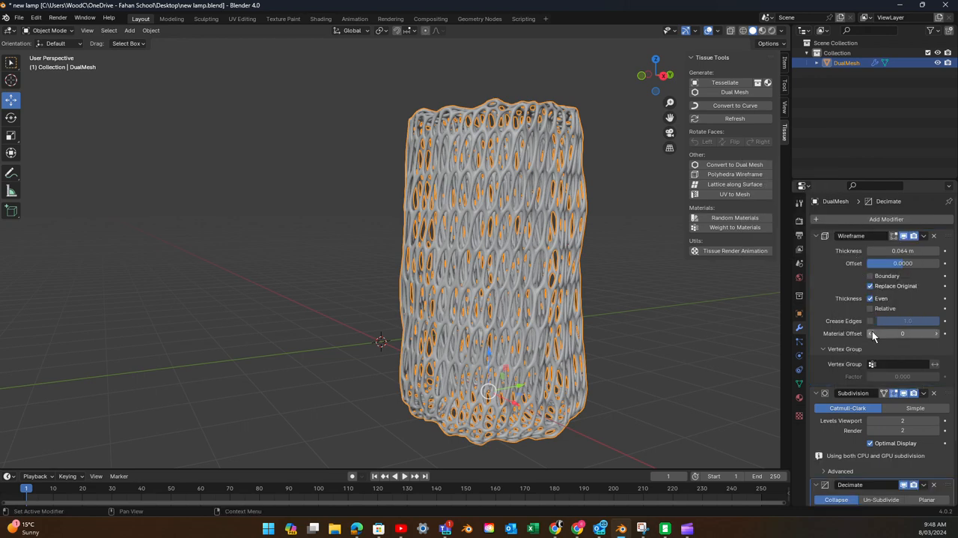
{"action": "scroll", "coordinate": [869, 405], "scroll_direction": "down", "scroll_amount": 3}
{"action": "scroll", "coordinate": [868, 405], "scroll_direction": "down", "scroll_amount": 2}
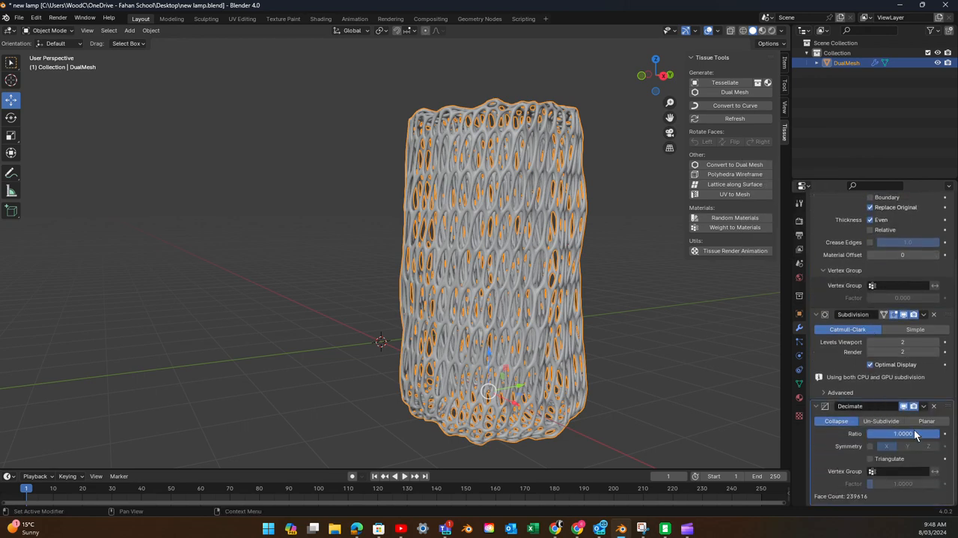
- Lower the Decimate modifier's collapse ratio to 0.1088 and inspect the simplified lattice
{"action": "left_click_drag", "start_coordinate": [914, 434], "coordinate": [876, 434]}
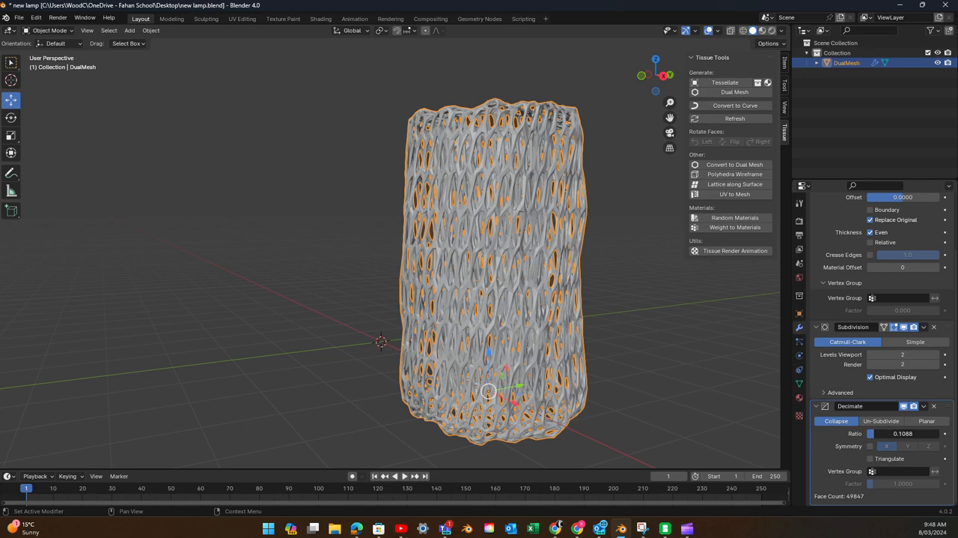
{"action": "left_click_drag", "start_coordinate": [902, 433], "coordinate": [877, 437]}
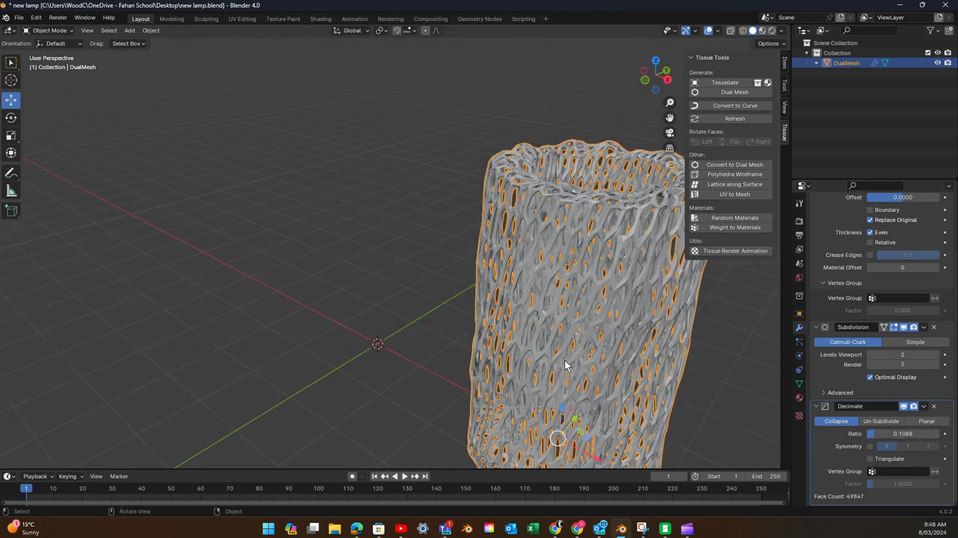
{"action": "scroll", "coordinate": [565, 359], "scroll_direction": "up", "scroll_amount": 2}
{"action": "scroll", "coordinate": [564, 359], "scroll_direction": "down", "scroll_amount": 4}
{"action": "scroll", "coordinate": [565, 360], "scroll_direction": "up", "scroll_amount": 2}
{"action": "middle_click_drag", "start_coordinate": [565, 359], "coordinate": [509, 326]}
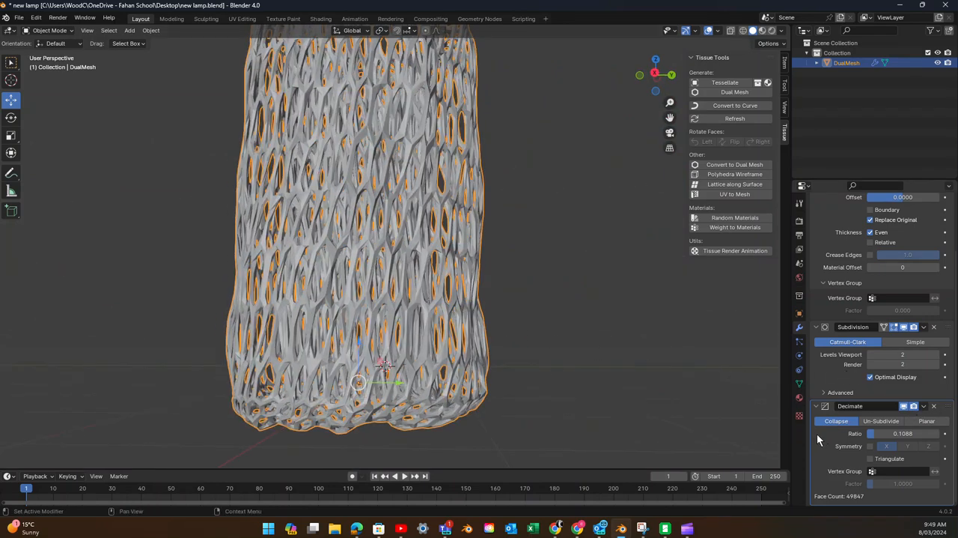
- Move the Decimate modifier to the first position in the modifier stack, ahead of Wireframe and Subdivision
{"action": "left_click", "coordinate": [924, 406]}
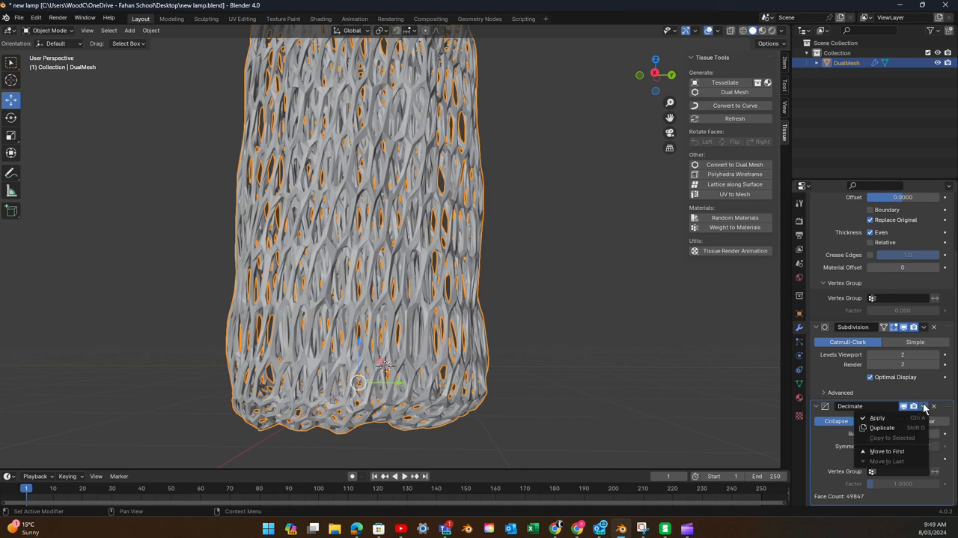
{"action": "left_click", "coordinate": [900, 451]}
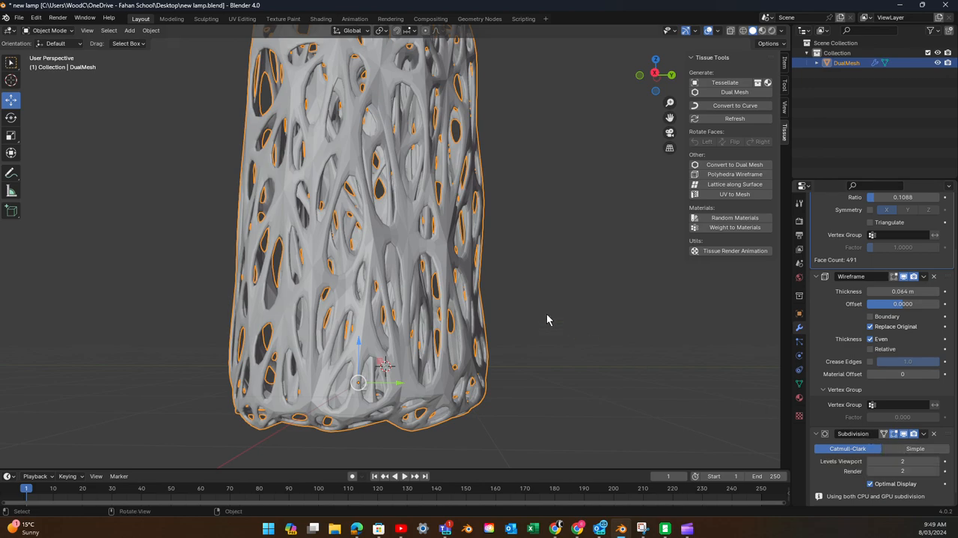
{"action": "scroll", "coordinate": [546, 313], "scroll_direction": "up", "scroll_amount": 3}
{"action": "scroll", "coordinate": [546, 313], "scroll_direction": "down", "scroll_amount": 6}
{"action": "mouse_move", "coordinate": [525, 293]}
{"action": "middle_mouse_down"}
{"action": "mouse_move", "coordinate": [625, 332]}
{"action": "mouse_move", "coordinate": [632, 321]}
{"action": "mouse_move", "coordinate": [618, 311]}
{"action": "mouse_move", "coordinate": [621, 332]}
{"action": "mouse_move", "coordinate": [602, 351]}
{"action": "mouse_move", "coordinate": [562, 349]}
{"action": "mouse_move", "coordinate": [539, 313]}
{"action": "mouse_move", "coordinate": [544, 321]}
{"action": "mouse_move", "coordinate": [523, 318]}
{"action": "mouse_move", "coordinate": [601, 325]}
{"action": "mouse_move", "coordinate": [612, 356]}
{"action": "mouse_move", "coordinate": [593, 374]}
{"action": "mouse_move", "coordinate": [544, 356]}
{"action": "mouse_move", "coordinate": [528, 299]}
{"action": "middle_mouse_up"}
{"action": "scroll", "coordinate": [524, 319], "scroll_direction": "up", "scroll_amount": 5}
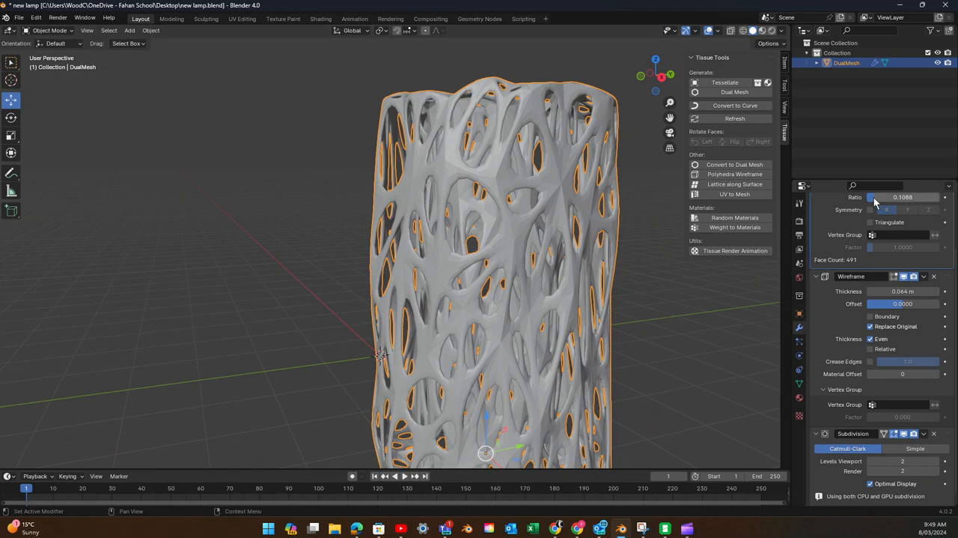
- Raise the Decimate modifier's ratio, settling on 0.5 for a finer, irregular lattice
{"action": "left_click_drag", "start_coordinate": [903, 197], "coordinate": [903, 219]}
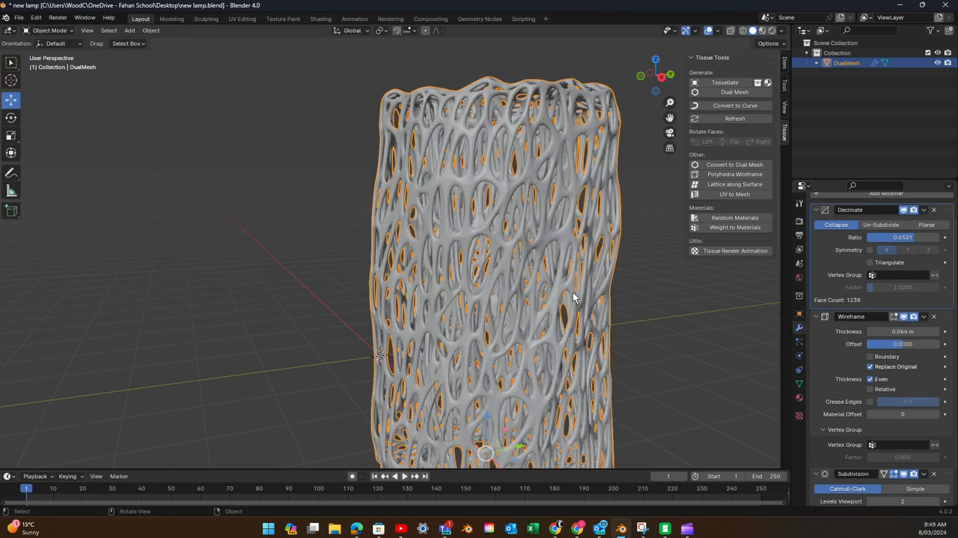
{"action": "scroll", "coordinate": [573, 292], "scroll_direction": "down", "scroll_amount": 1}
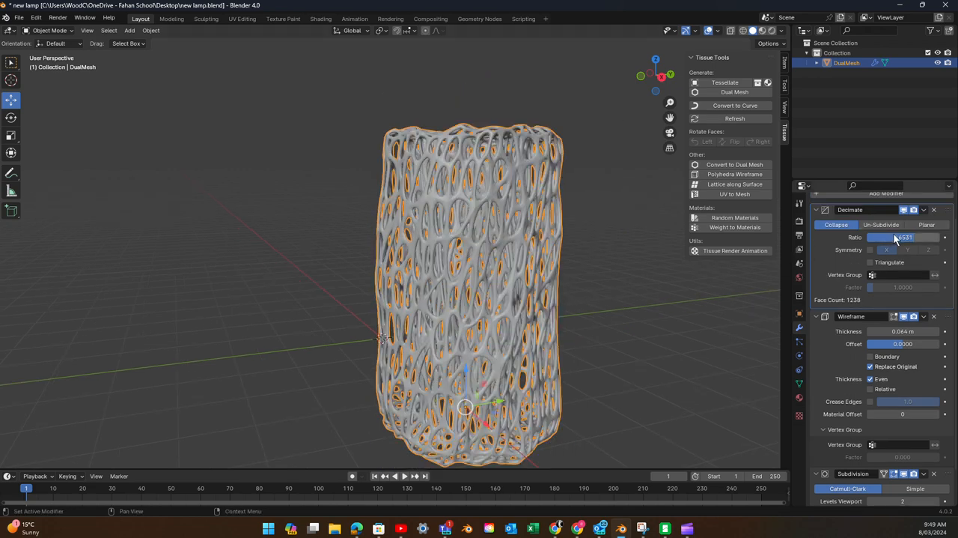
{"action": "left_click", "coordinate": [913, 239]}
{"action": "type", "text": ".5"}
{"action": "key", "text": "Return"}
{"action": "scroll", "coordinate": [573, 300], "scroll_direction": "up", "scroll_amount": 3}
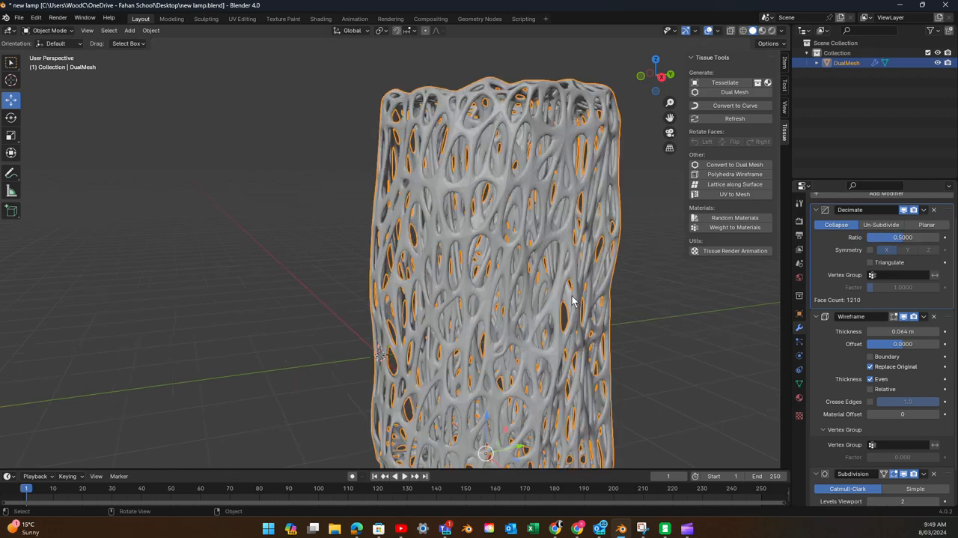
{"action": "scroll", "coordinate": [574, 302], "scroll_direction": "down", "scroll_amount": 3}
- Check the finished lattice vase from several angles and save the existing new lamp.blend file
{"action": "middle_click_drag", "start_coordinate": [574, 296], "coordinate": [653, 299]}
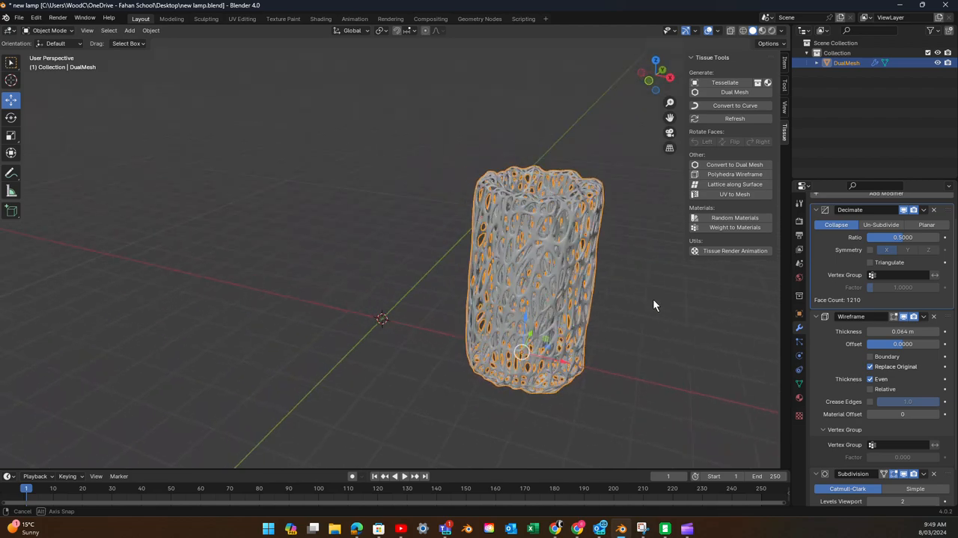
{"action": "scroll", "coordinate": [582, 308], "scroll_direction": "up", "scroll_amount": 2}
{"action": "scroll", "coordinate": [585, 312], "scroll_direction": "up", "scroll_amount": 2}
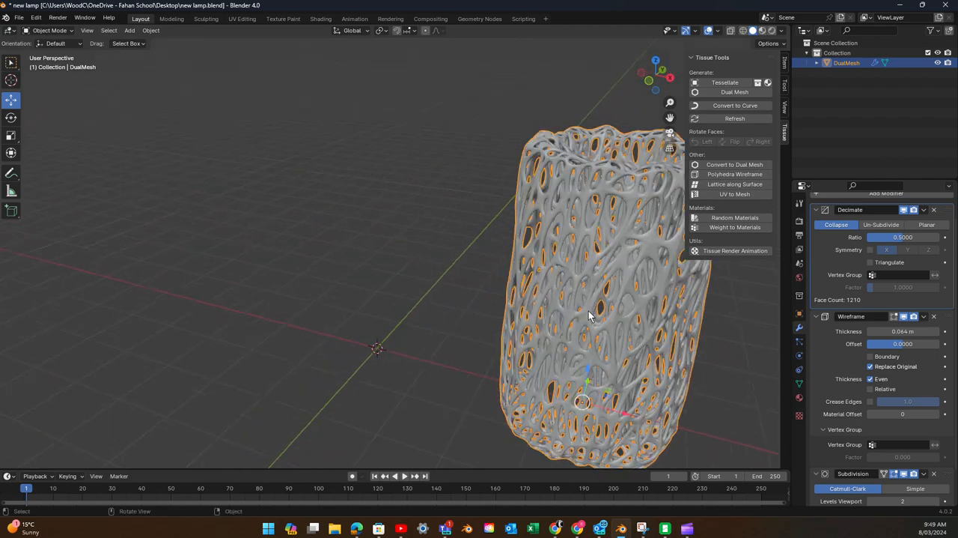
{"action": "mouse_move", "coordinate": [613, 306]}
{"action": "middle_mouse_down"}
{"action": "mouse_move", "coordinate": [523, 274]}
{"action": "mouse_move", "coordinate": [624, 304]}
{"action": "mouse_move", "coordinate": [596, 273]}
{"action": "mouse_move", "coordinate": [604, 245]}
{"action": "mouse_move", "coordinate": [632, 239]}
{"action": "mouse_move", "coordinate": [644, 263]}
{"action": "mouse_move", "coordinate": [637, 285]}
{"action": "mouse_move", "coordinate": [607, 315]}
{"action": "middle_mouse_up"}
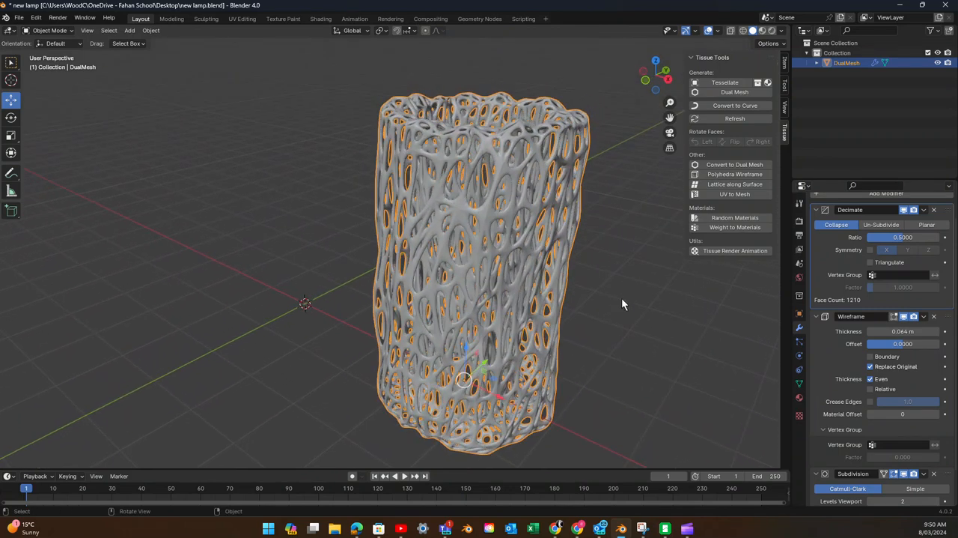
{"action": "mouse_move", "coordinate": [624, 304]}
{"action": "middle_mouse_down"}
{"action": "mouse_move", "coordinate": [633, 304]}
{"action": "mouse_move", "coordinate": [599, 287]}
{"action": "mouse_move", "coordinate": [626, 308]}
{"action": "middle_mouse_up"}
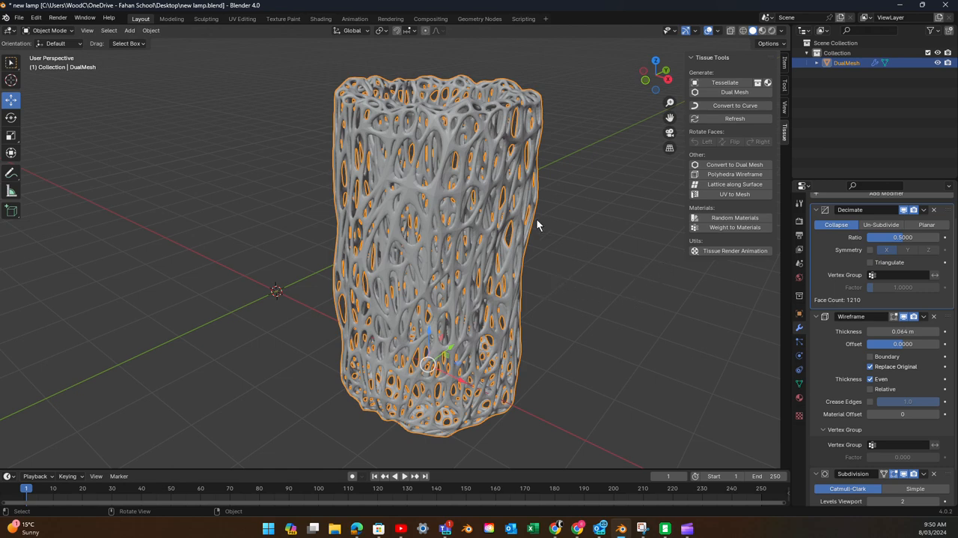
{"action": "left_click", "coordinate": [18, 18]}
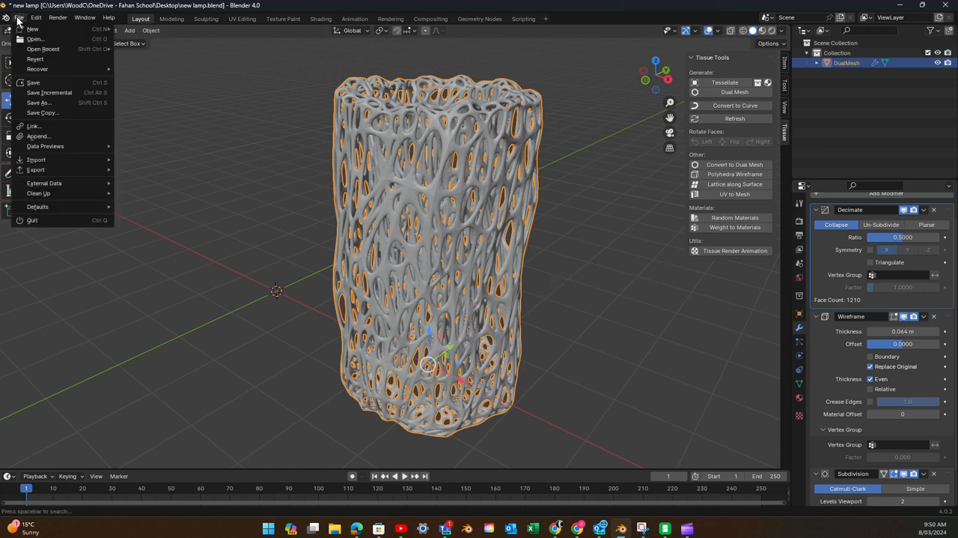
{"action": "left_click", "coordinate": [56, 83]}
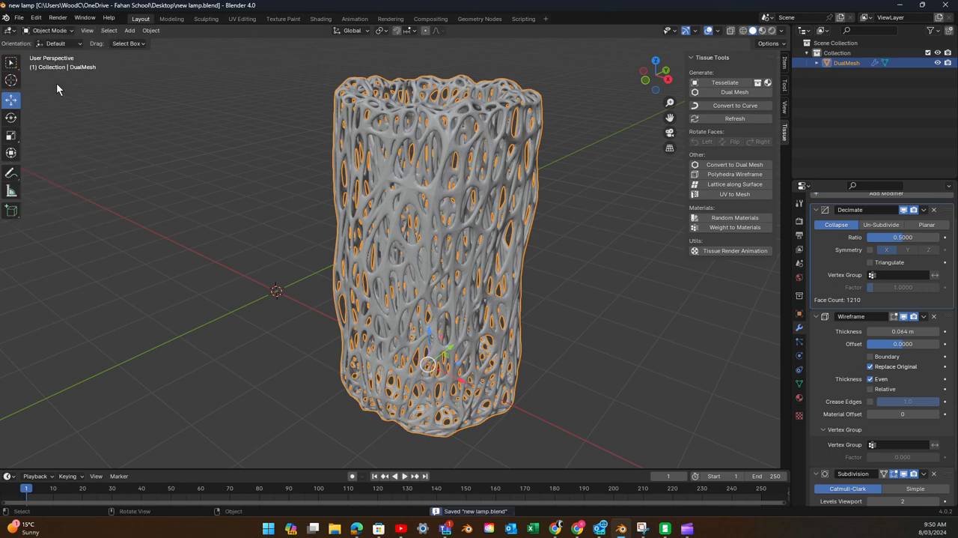
- Save the project under the new file name new lamp2.blend on the Desktop
{"action": "left_click", "coordinate": [17, 18]}
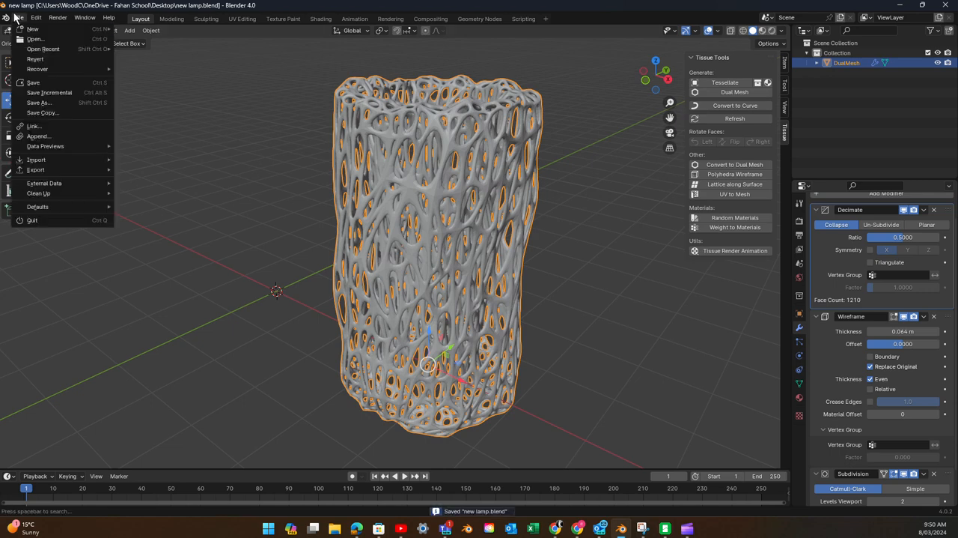
{"action": "left_click", "coordinate": [49, 103]}
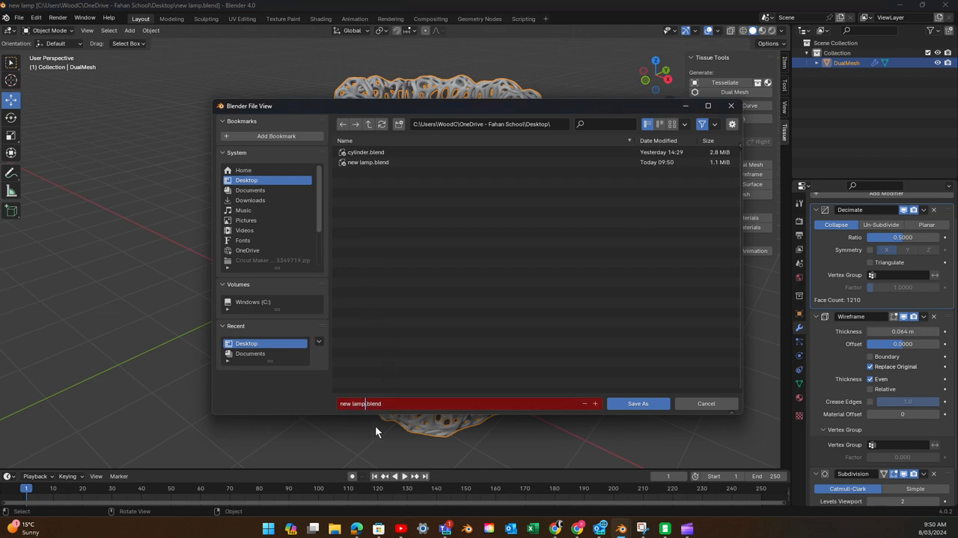
{"action": "type", "text": "2"}
{"action": "left_click", "coordinate": [633, 405]}
{"action": "left_click", "coordinate": [633, 405]}
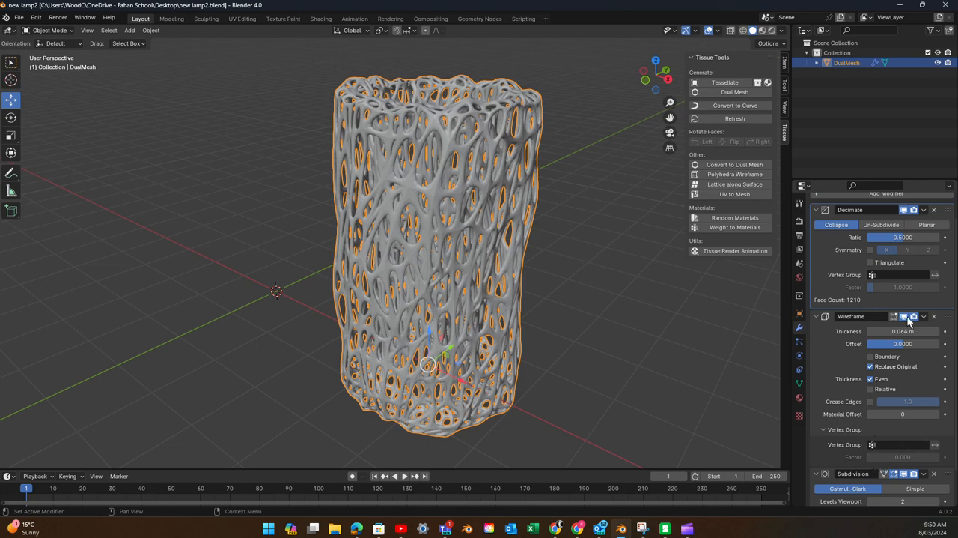
- Apply the Decimate, Wireframe and Subdivision modifiers to the lattice vase in that order
{"action": "left_click", "coordinate": [924, 210]}
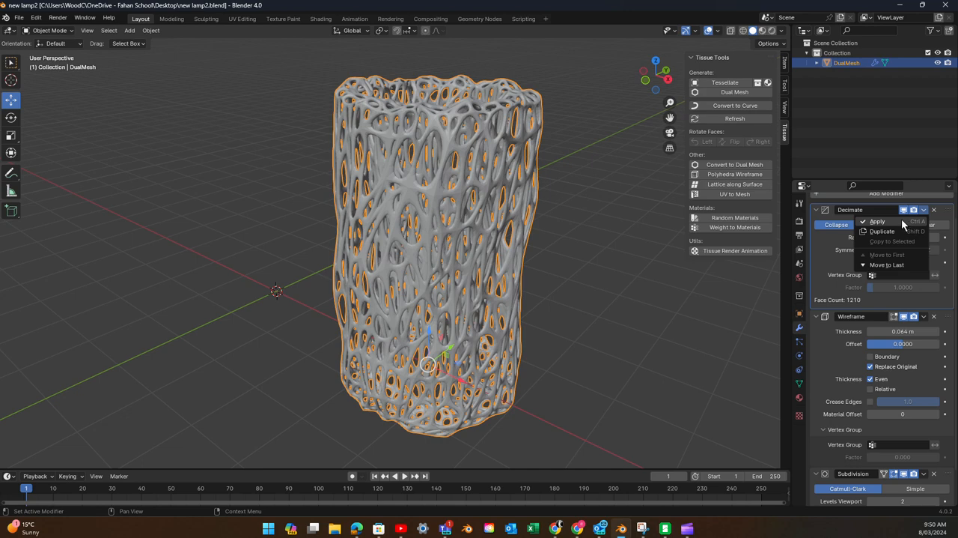
{"action": "left_click", "coordinate": [901, 218]}
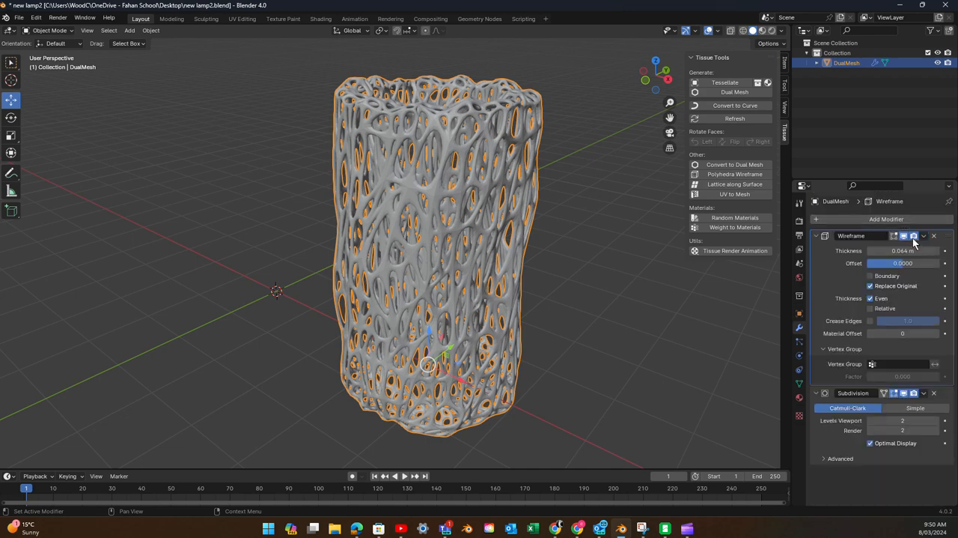
{"action": "left_click", "coordinate": [924, 237]}
{"action": "left_click", "coordinate": [918, 248]}
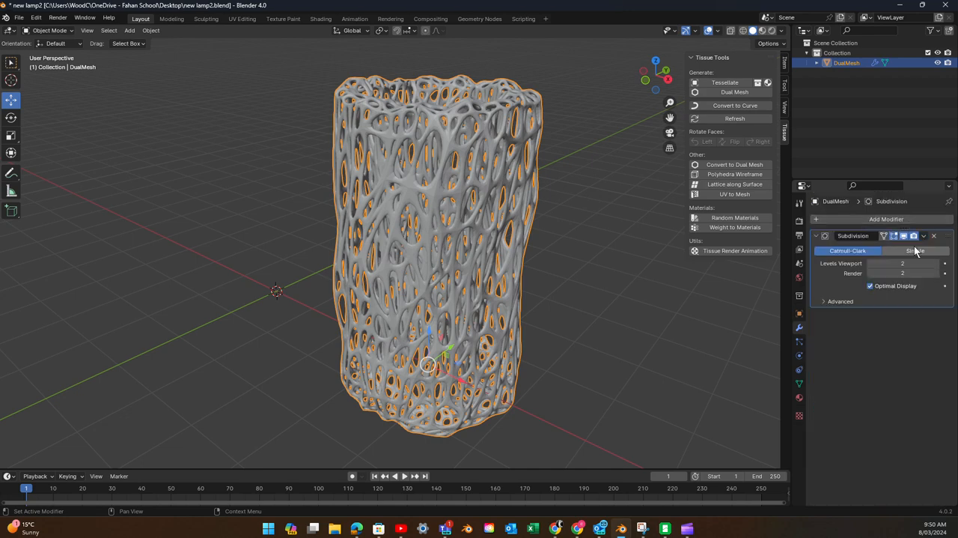
{"action": "left_click", "coordinate": [924, 236]}
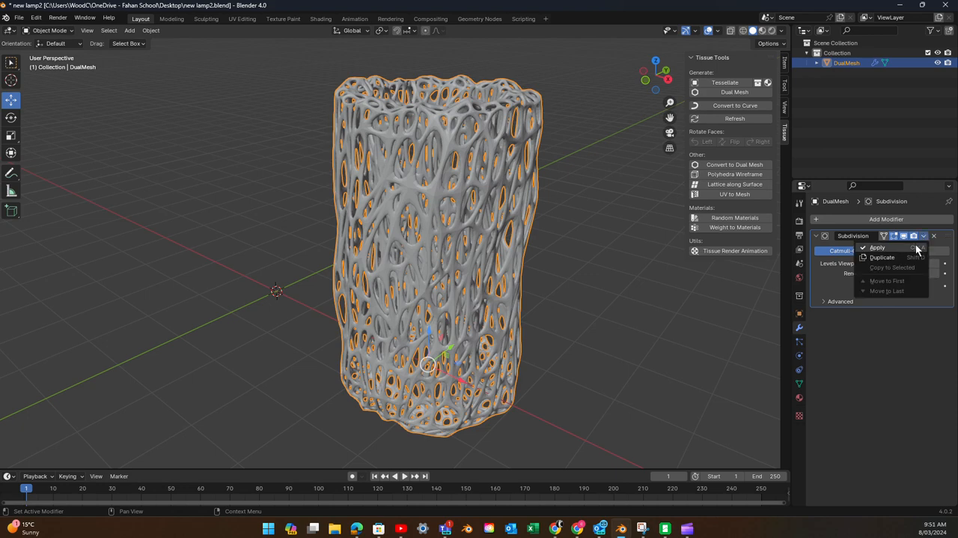
{"action": "left_click", "coordinate": [917, 248]}
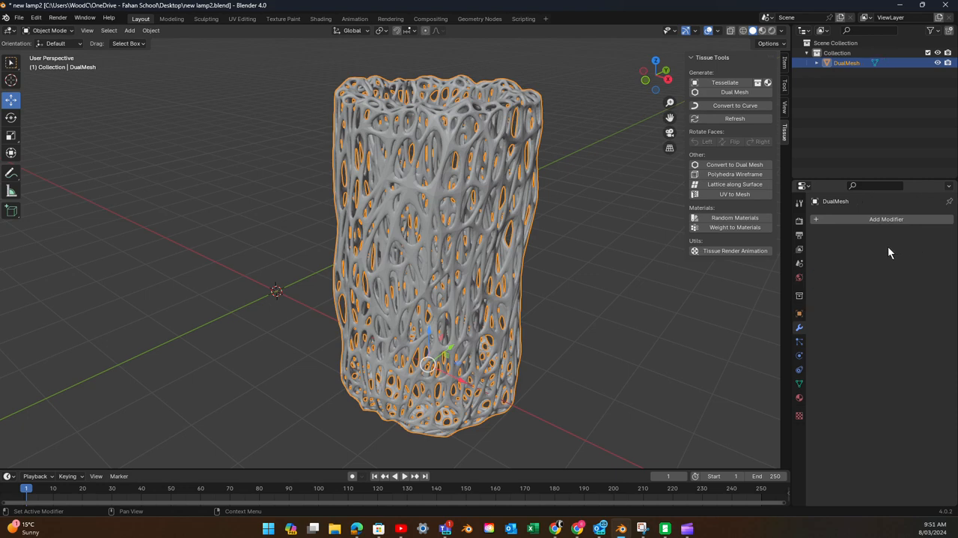
- Examine the applied lattice mesh up close and from several angles in both Edit Mode and Object Mode
{"action": "scroll", "coordinate": [540, 274], "scroll_direction": "up", "scroll_amount": 6}
{"action": "scroll", "coordinate": [540, 274], "scroll_direction": "down", "scroll_amount": 4}
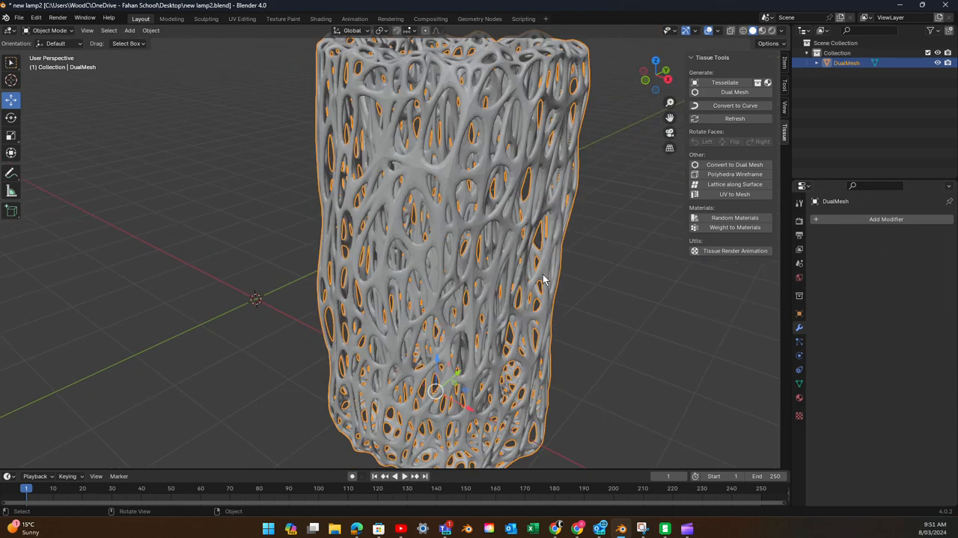
{"action": "middle_click_drag", "start_coordinate": [543, 274], "coordinate": [543, 294]}
{"action": "key", "text": "Tab"}
{"action": "key", "text": "Tab"}
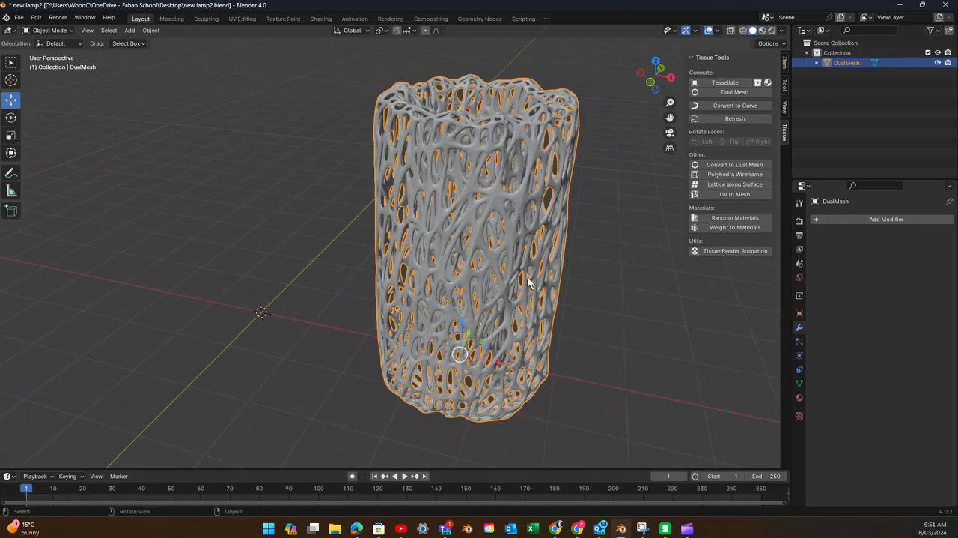
{"action": "key", "text": "Tab"}
{"action": "scroll", "coordinate": [494, 265], "scroll_direction": "up", "scroll_amount": 2}
{"action": "scroll", "coordinate": [493, 264], "scroll_direction": "up", "scroll_amount": 4}
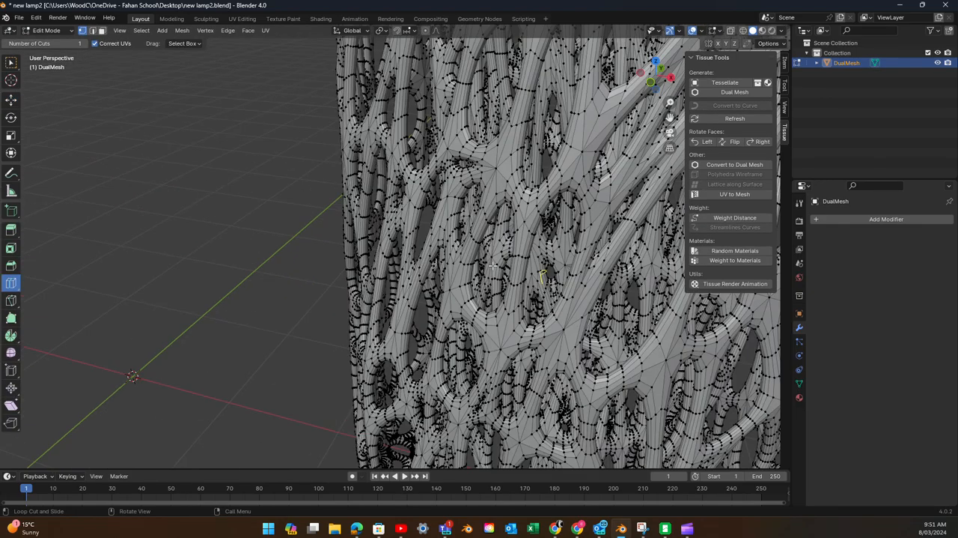
{"action": "scroll", "coordinate": [493, 265], "scroll_direction": "down", "scroll_amount": 6}
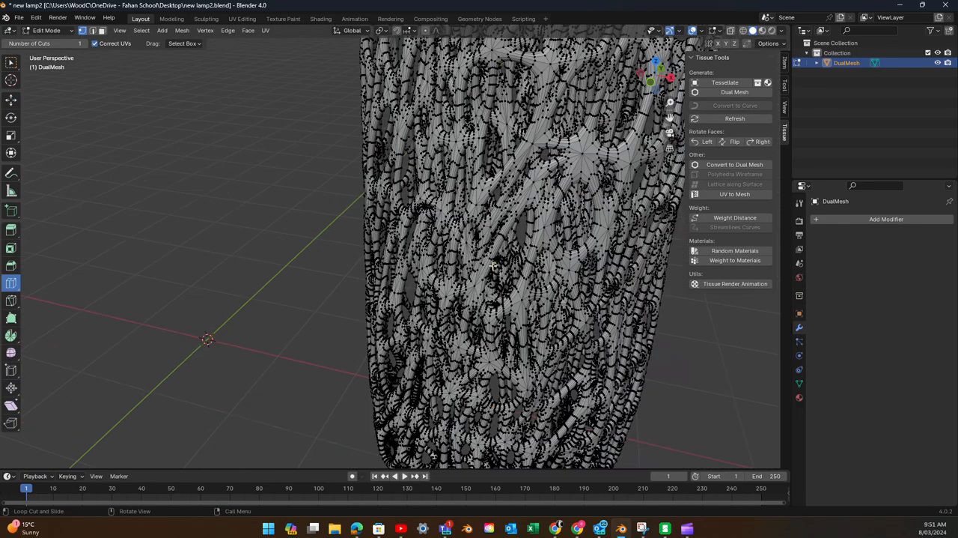
{"action": "middle_click_drag", "start_coordinate": [494, 264], "coordinate": [545, 295]}
{"action": "key", "text": "Tab"}
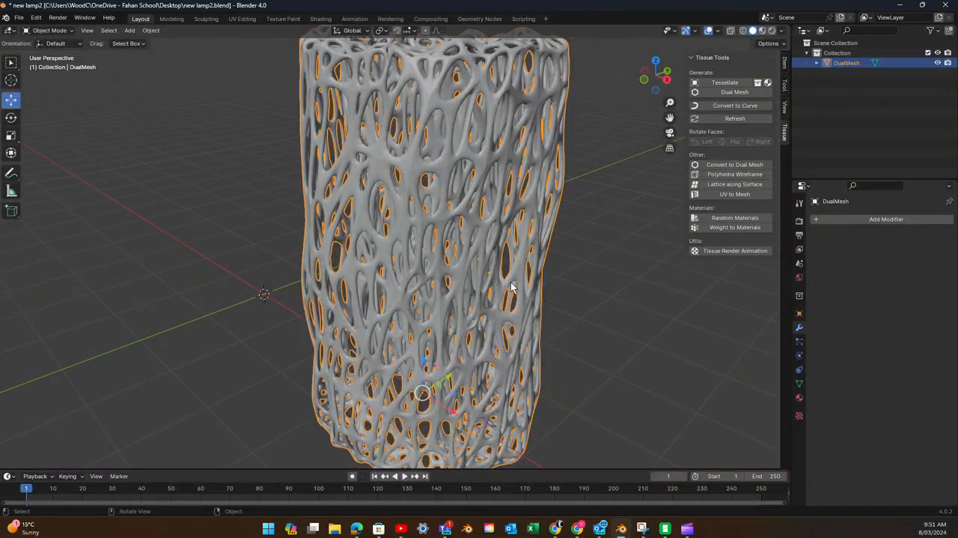
{"action": "scroll", "coordinate": [512, 287], "scroll_direction": "up", "scroll_amount": 2}
{"action": "scroll", "coordinate": [509, 278], "scroll_direction": "down", "scroll_amount": 5}
{"action": "middle_click_drag", "start_coordinate": [488, 316], "coordinate": [525, 298]}
{"action": "key", "text": "Tab"}
{"action": "key", "text": "Tab"}
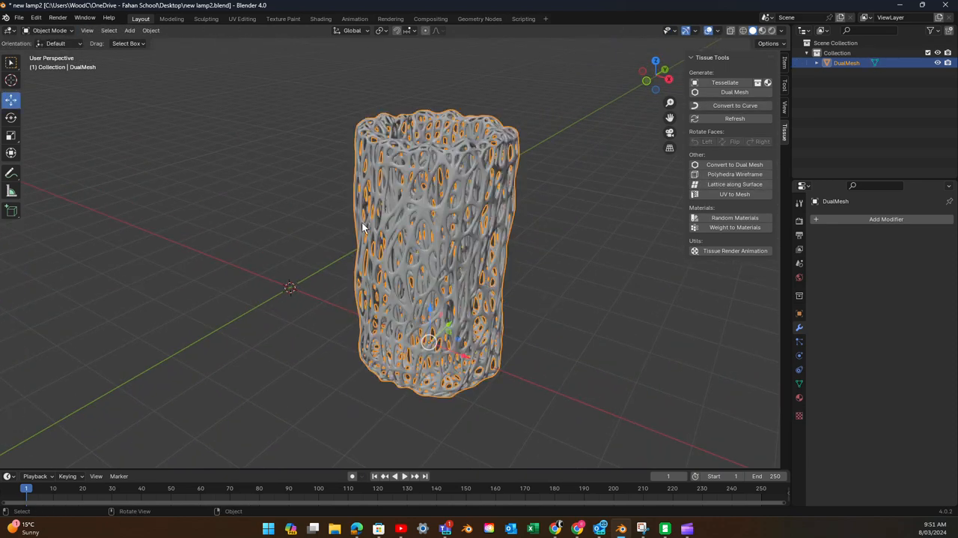
- Scale the lattice vase up uniformly by a factor of about 8.18
{"action": "scroll", "coordinate": [369, 219], "scroll_direction": "up", "scroll_amount": 3}
{"action": "scroll", "coordinate": [369, 215], "scroll_direction": "down", "scroll_amount": 12}
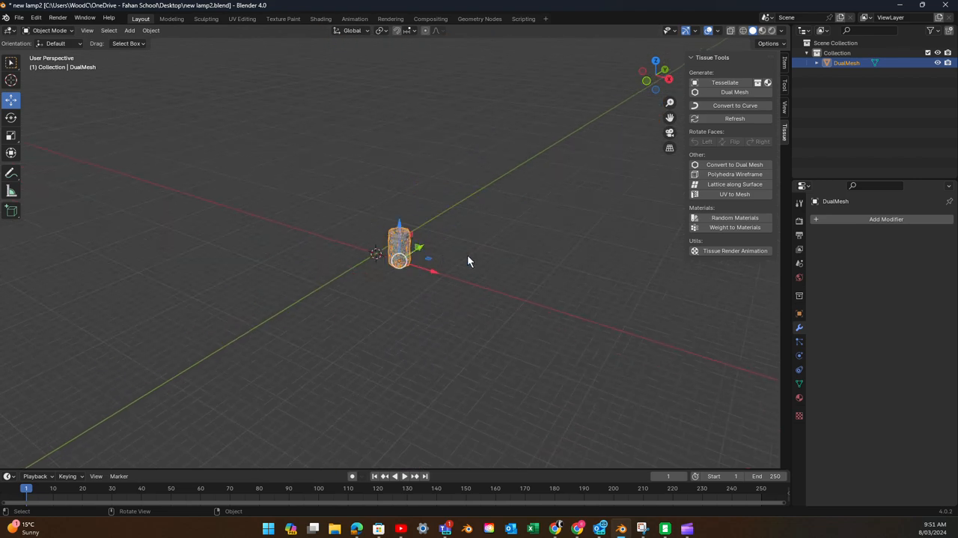
{"action": "key", "text": "s"}
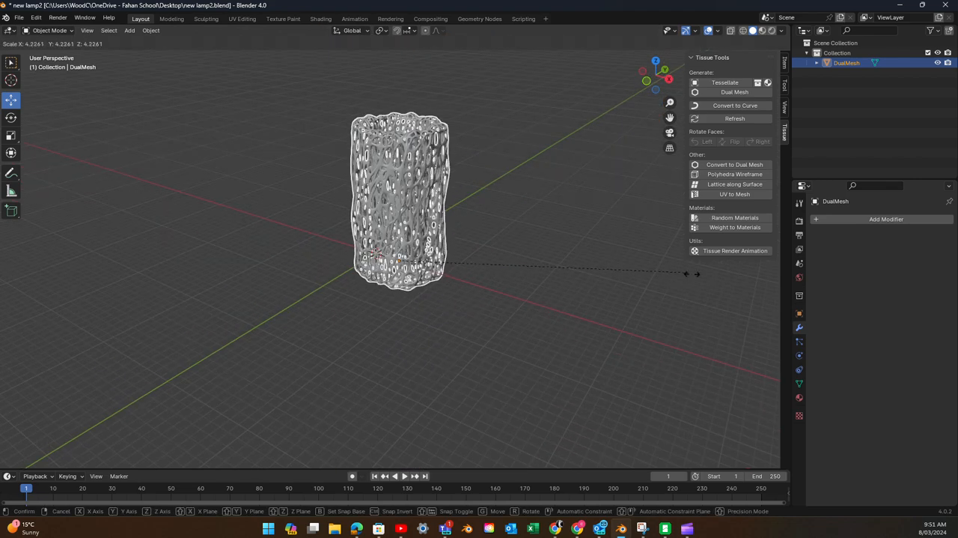
{"action": "left_click", "coordinate": [152, 379]}
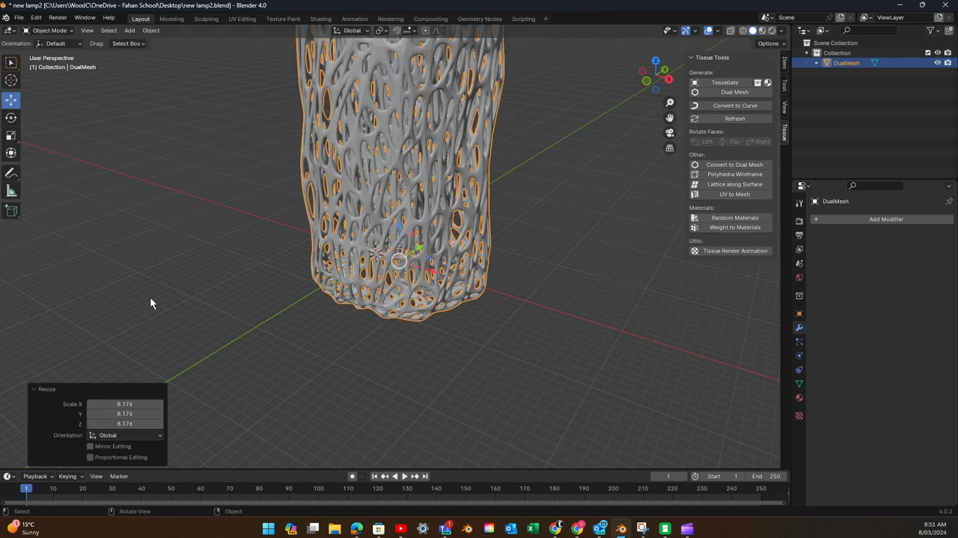
- Export the model to the Desktop as new lamp2.stl at scale 1.00 with Apply Modifiers enabled
{"action": "left_click", "coordinate": [18, 18]}
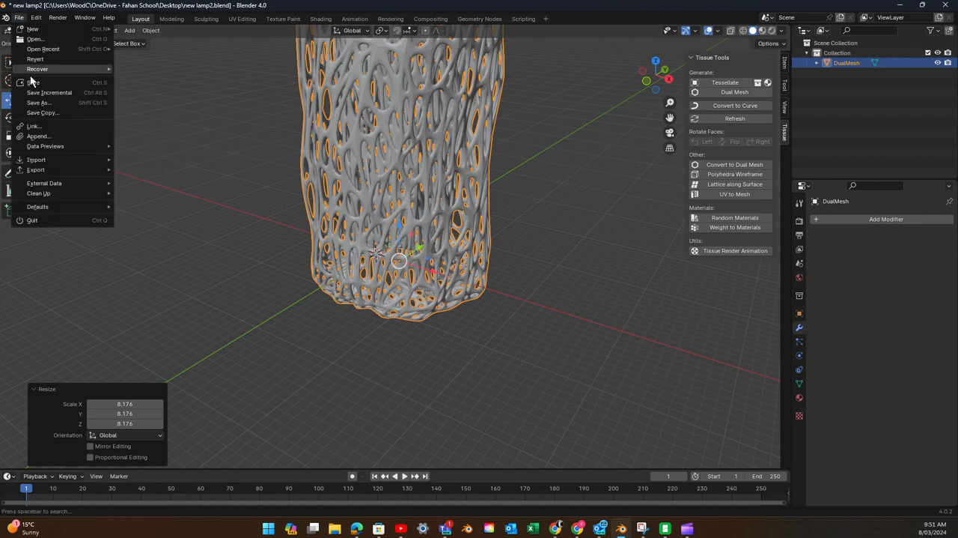
{"action": "mouse_move", "coordinate": [58, 169]}
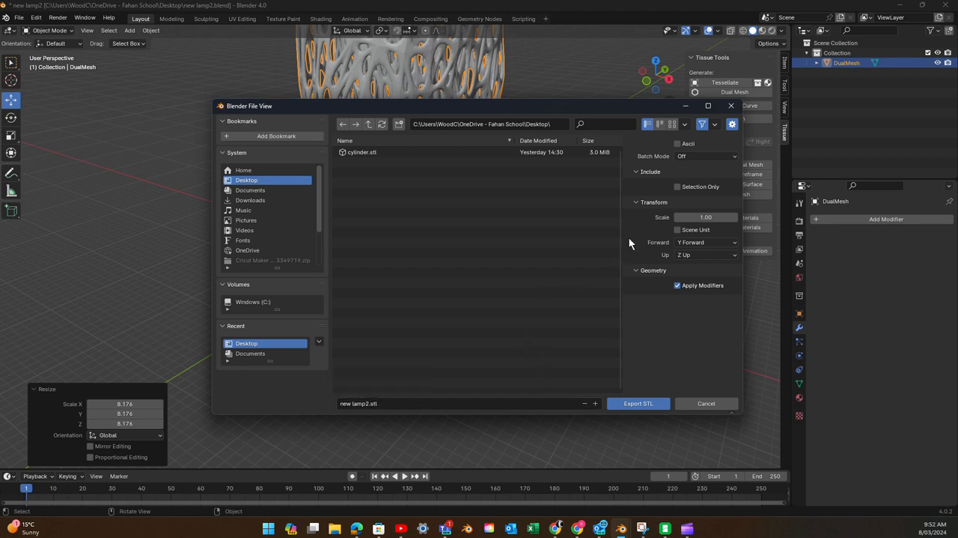
{"action": "left_click", "coordinate": [631, 403]}
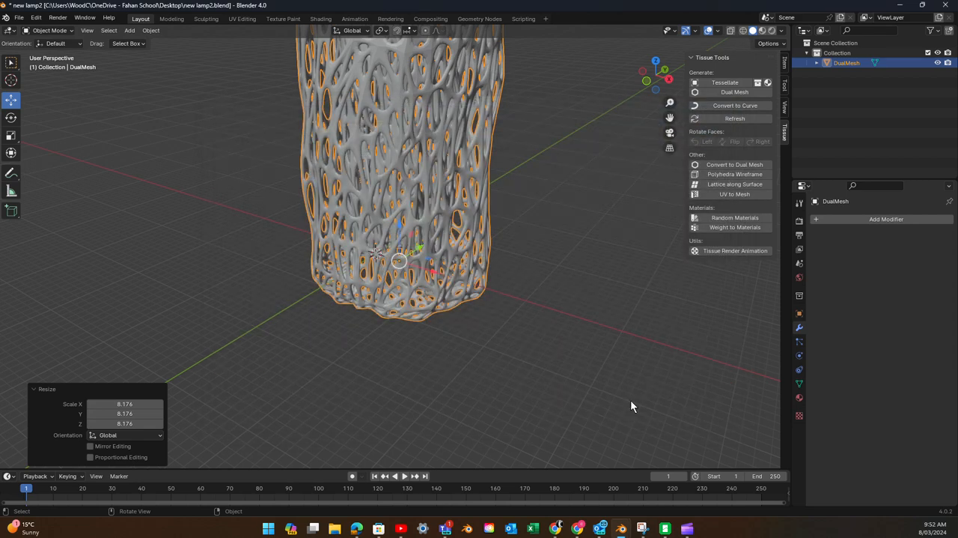
- Deselect the lattice vase and look over its whole shape from different angles
{"action": "left_click", "coordinate": [522, 363]}
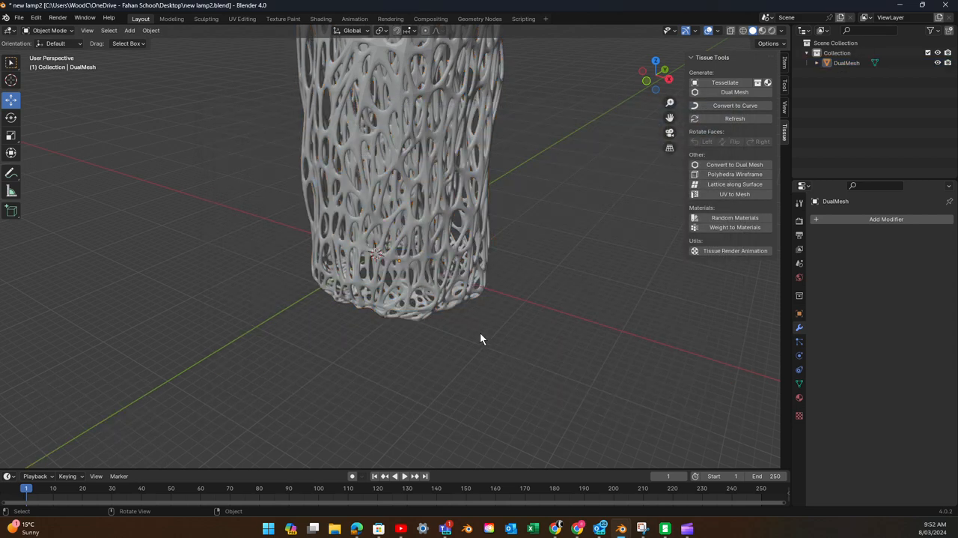
{"action": "scroll", "coordinate": [480, 332], "scroll_direction": "up", "scroll_amount": 3}
{"action": "scroll", "coordinate": [480, 332], "scroll_direction": "down", "scroll_amount": 5}
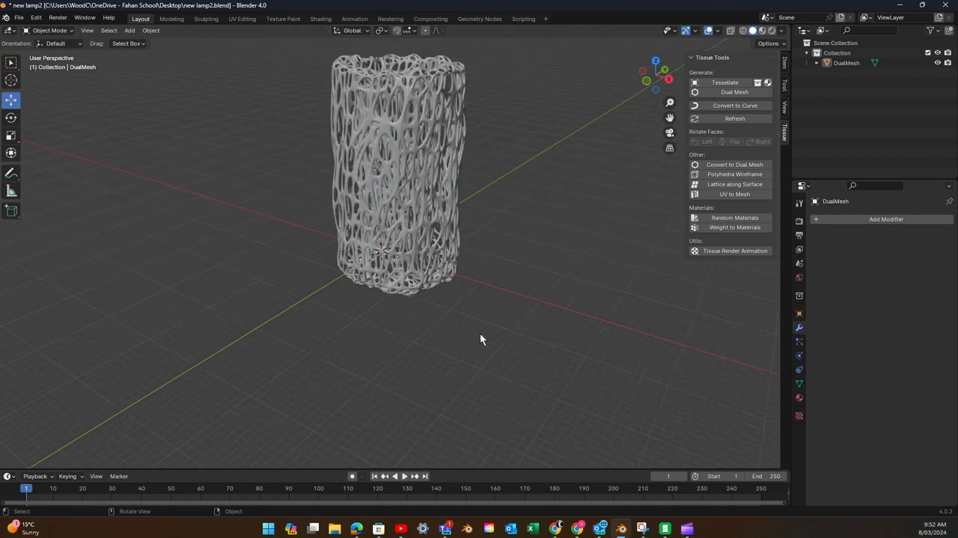
{"action": "middle_click_drag", "start_coordinate": [480, 334], "coordinate": [490, 390]}
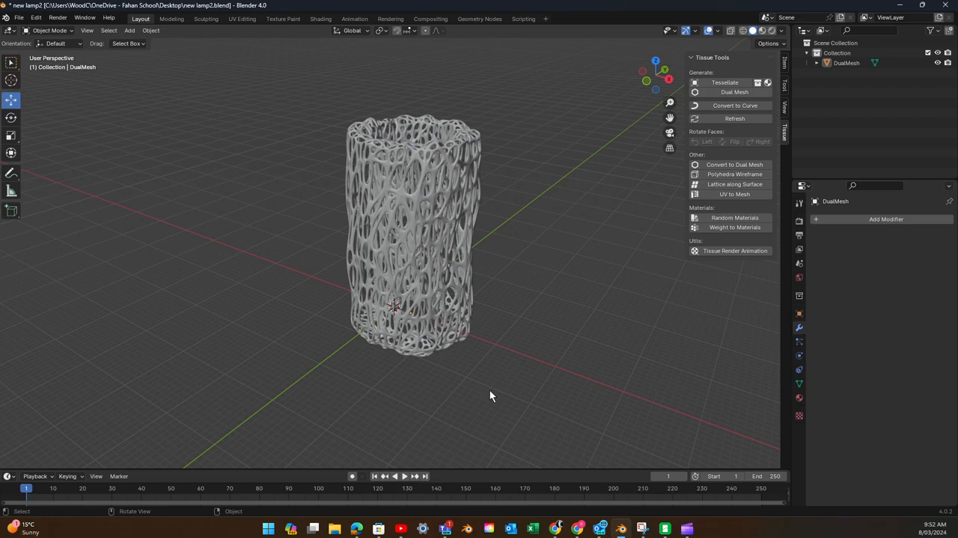
{"action": "middle_click_drag", "start_coordinate": [362, 282], "coordinate": [300, 286]}
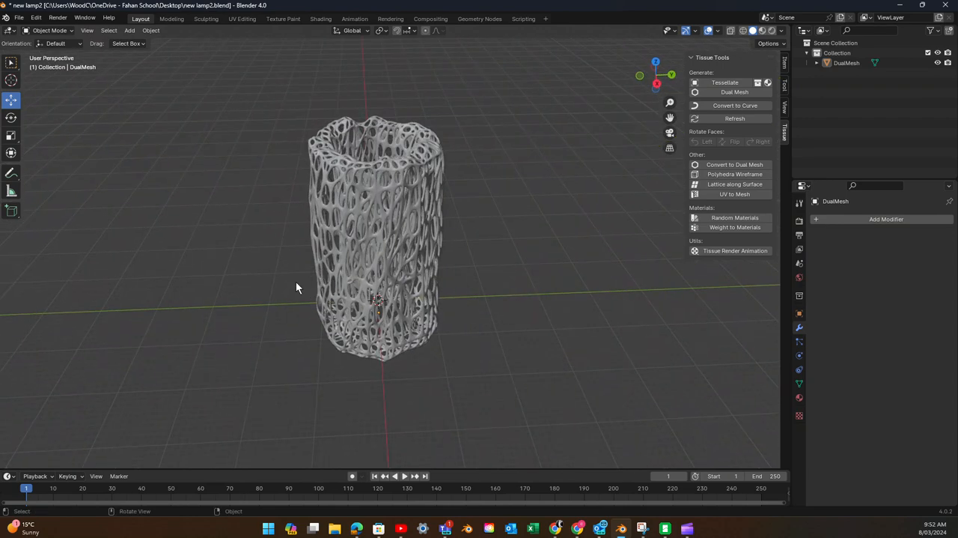